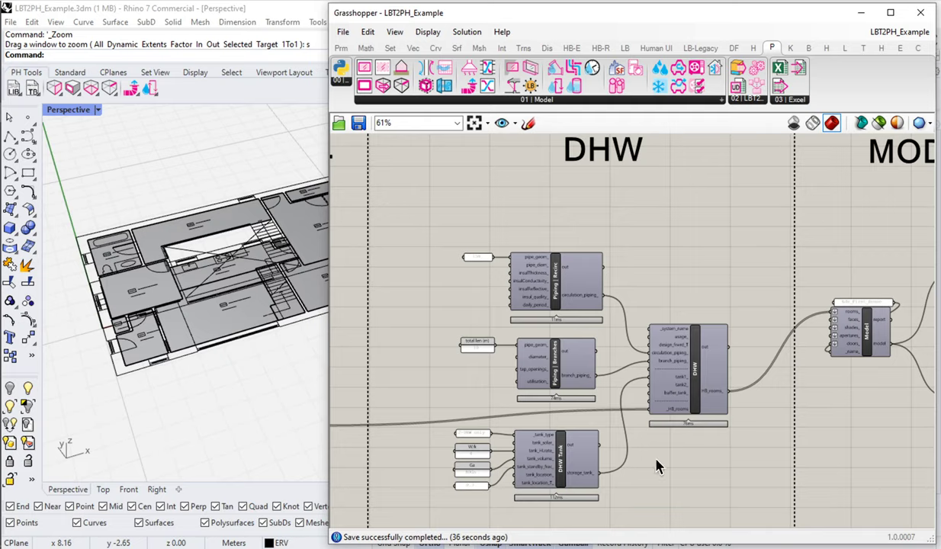
Inspect the recirculation and branch piping components and their length inputs, and minimize Grasshopper to switch to Rhino.
scroll(487, 329, up, 4)
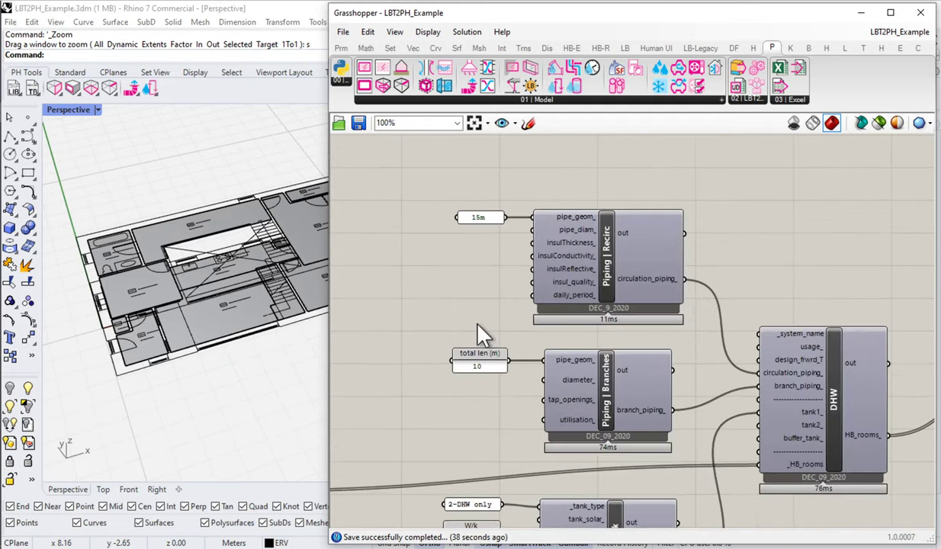
drag(527, 318, 442, 403)
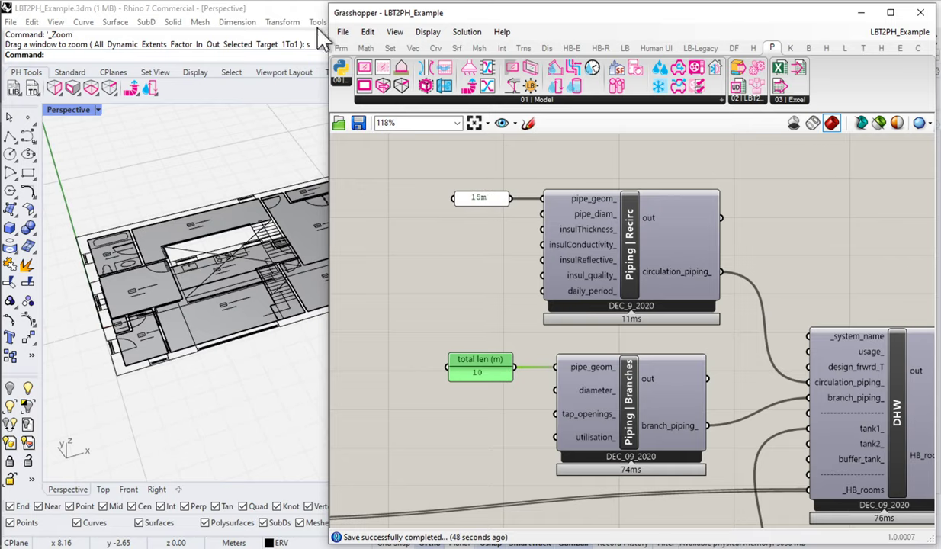
click(642, 261)
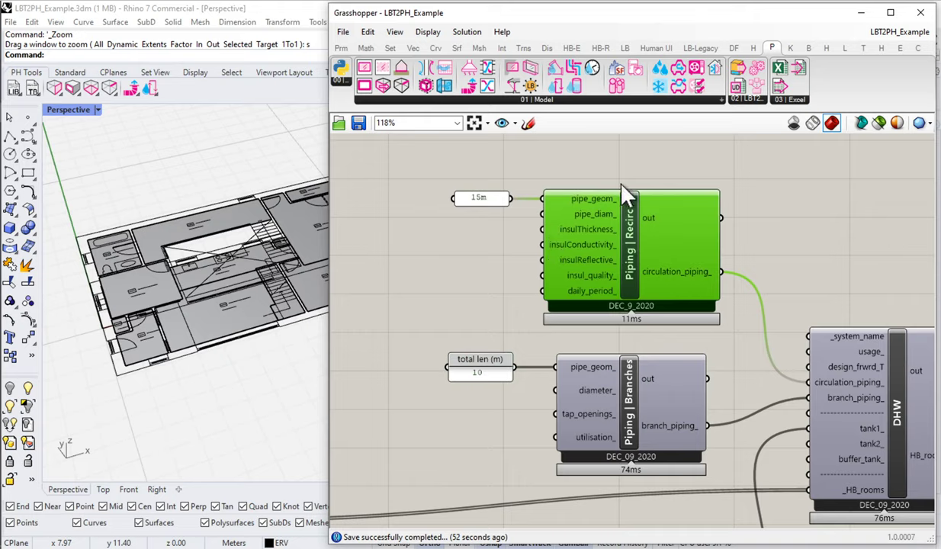
click(862, 17)
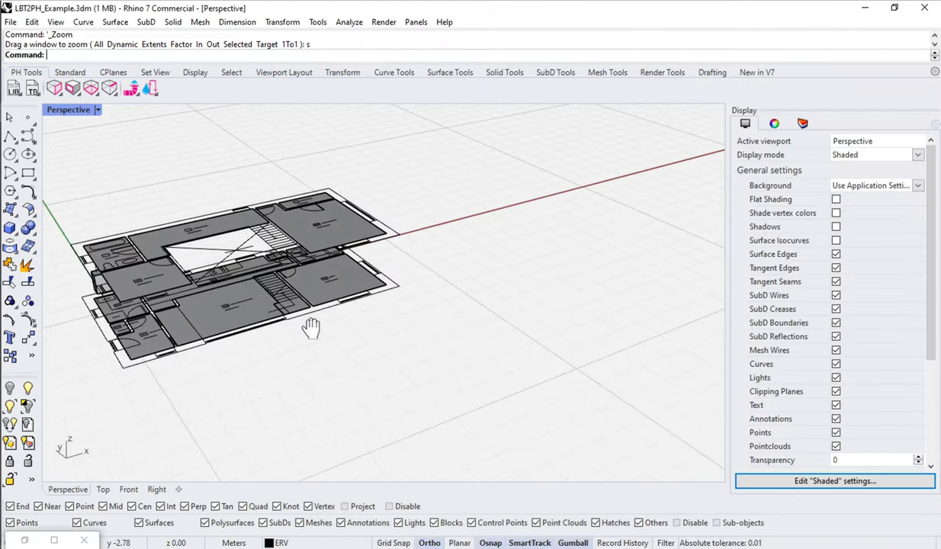
Examine the two floor plans, looking at the MECH room's hot water tank, the kitchen and the bathrooms as pipe run locations.
right_drag(311, 326, 151, 465)
right_drag(302, 278, 466, 261)
scroll(425, 270, up, 5)
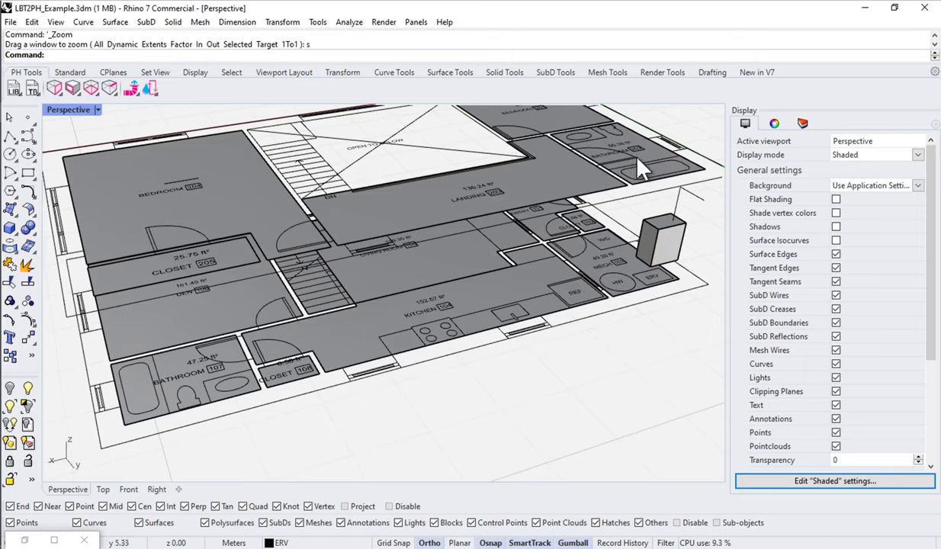
right_drag(629, 239, 257, 373)
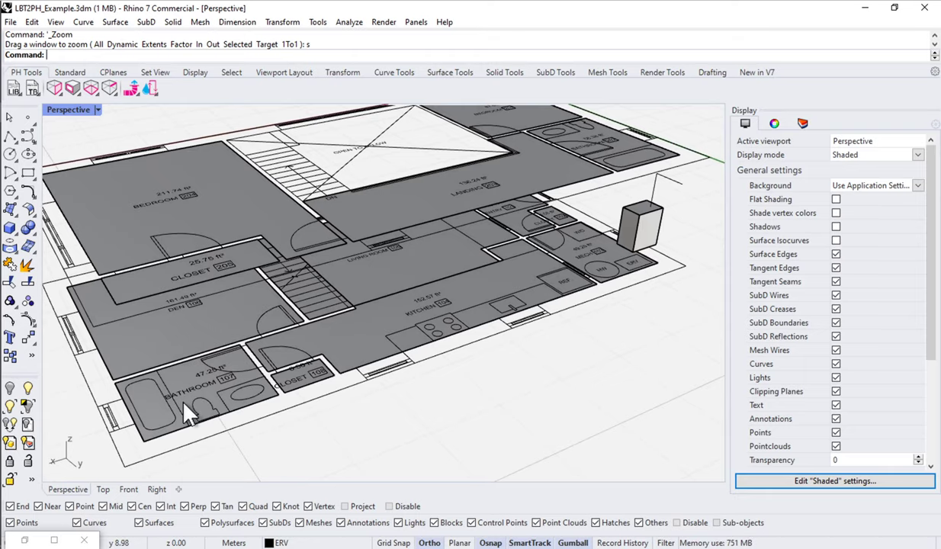
scroll(180, 404, up, 2)
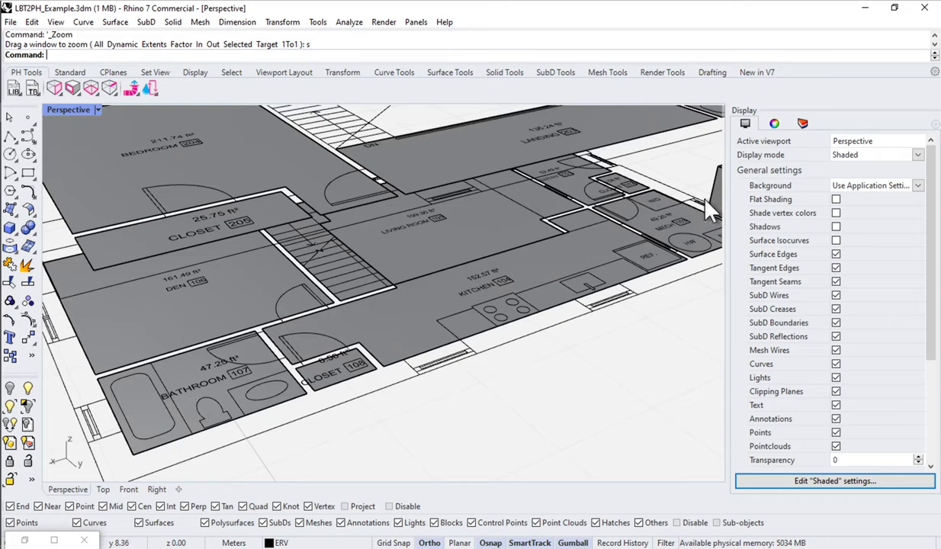
click(702, 248)
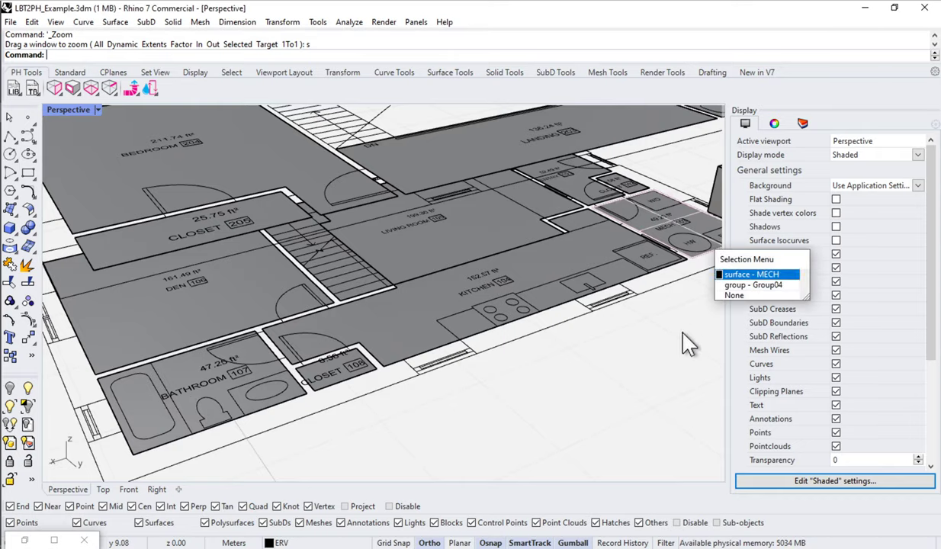
scroll(598, 279, up, 2)
scroll(587, 286, down, 4)
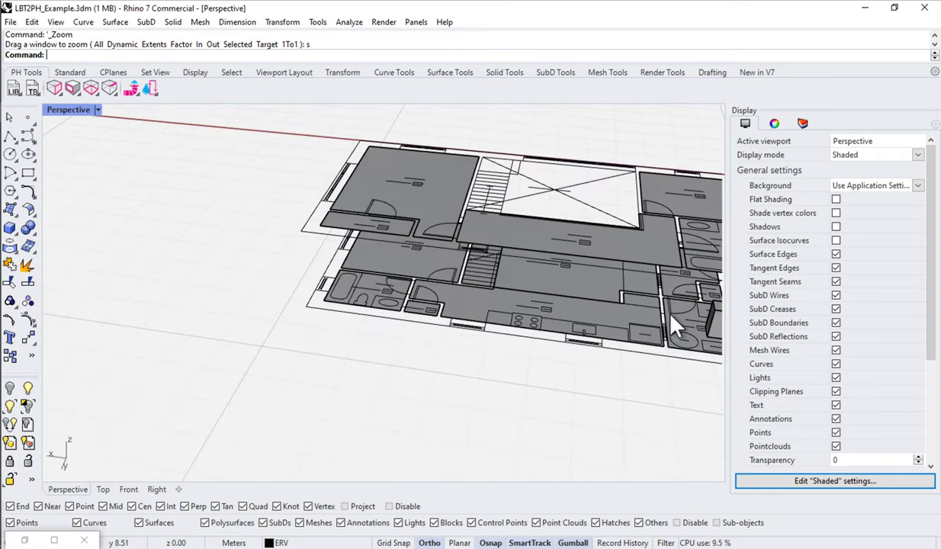
scroll(671, 328, up, 4)
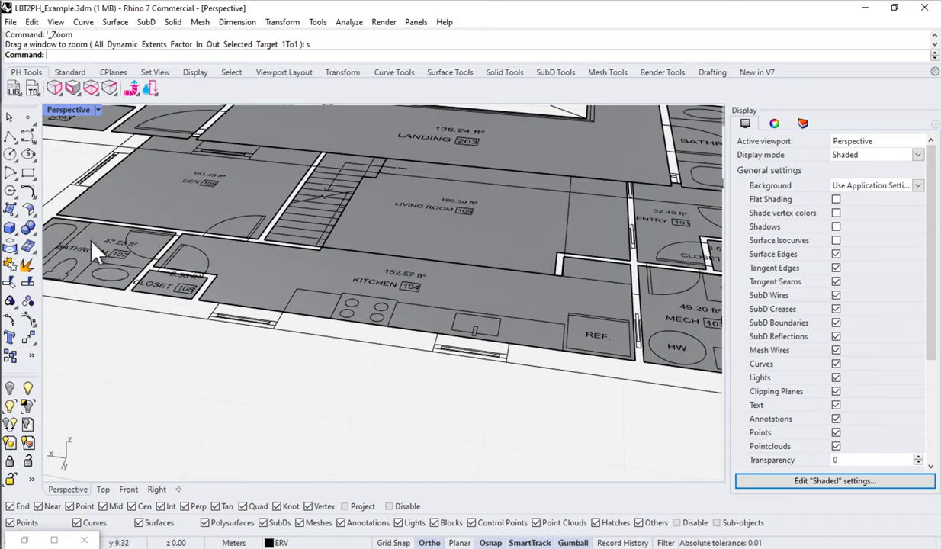
scroll(474, 327, down, 1)
right_drag(470, 305, 492, 315)
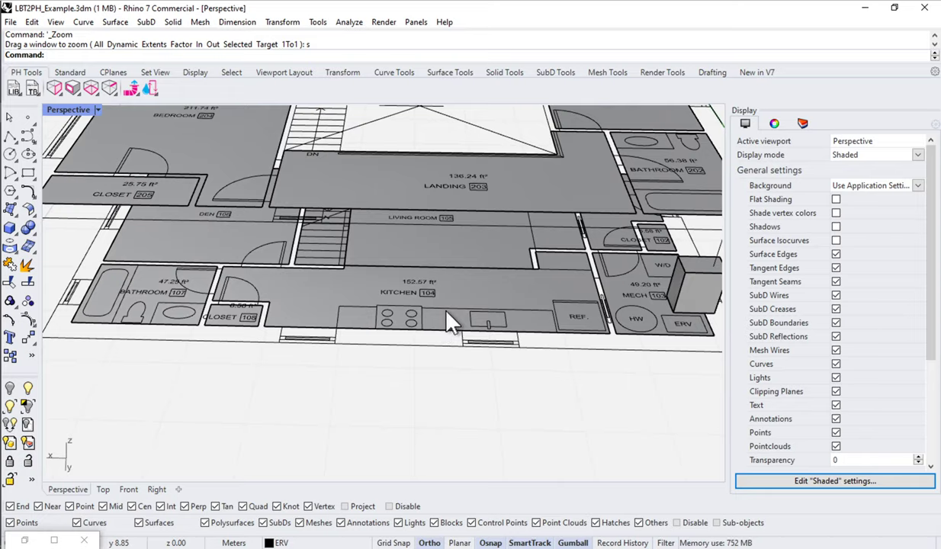
Hide all of the second floor plan's curves, surfaces and texts.
scroll(442, 336, down, 5)
right_drag(487, 305, 599, 225)
drag(660, 206, 136, 145)
text(Hide)
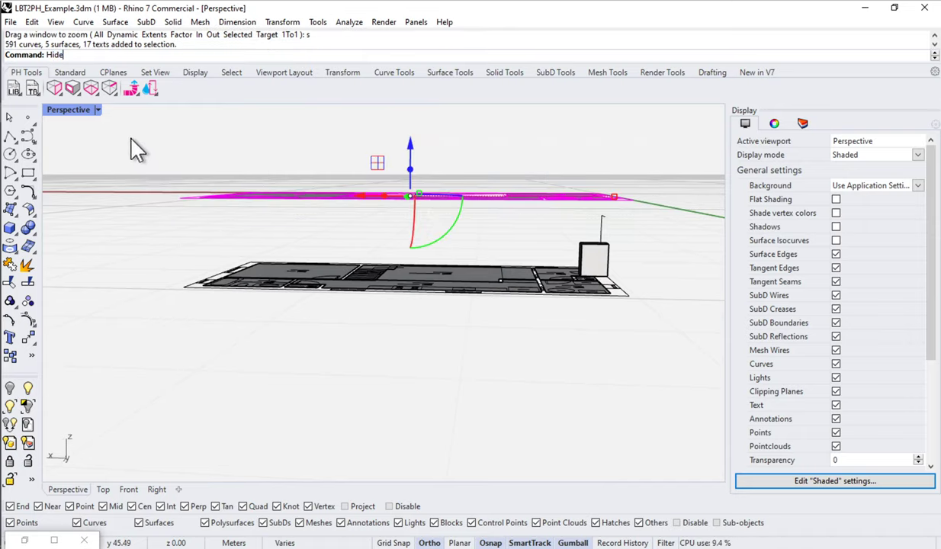
key(Return)
Create a sublayer named DHW under 04_Systems and make it the current layer.
right_drag(359, 302, 205, 261)
scroll(203, 259, up, 5)
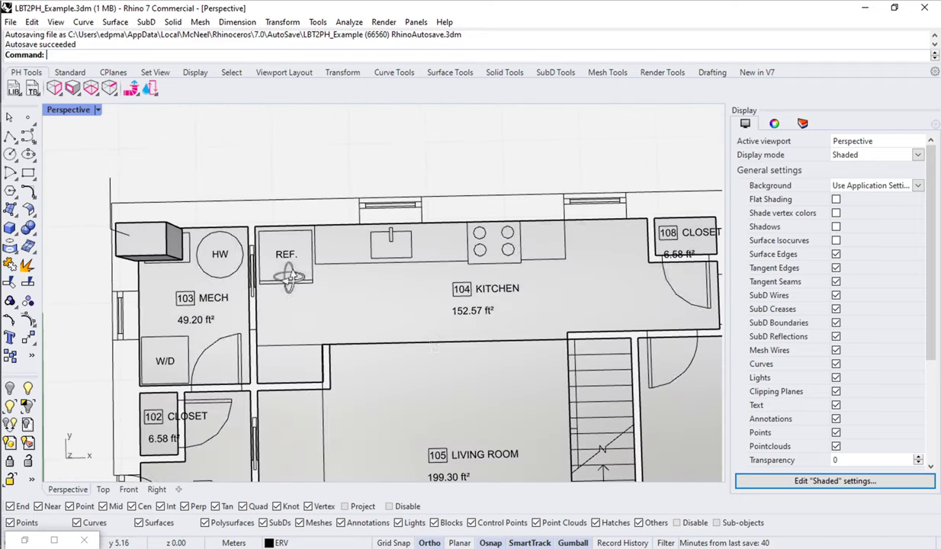
scroll(390, 309, down, 2)
scroll(290, 267, down, 1)
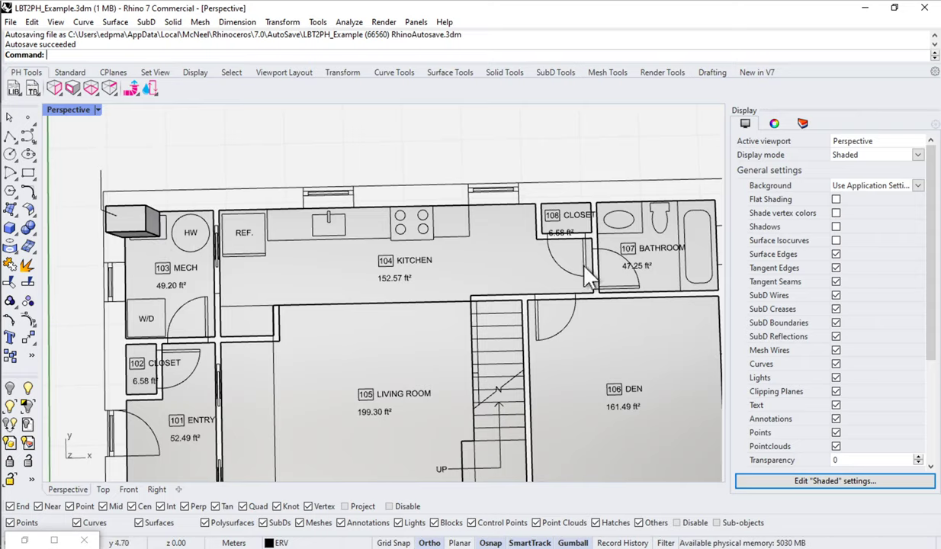
click(803, 124)
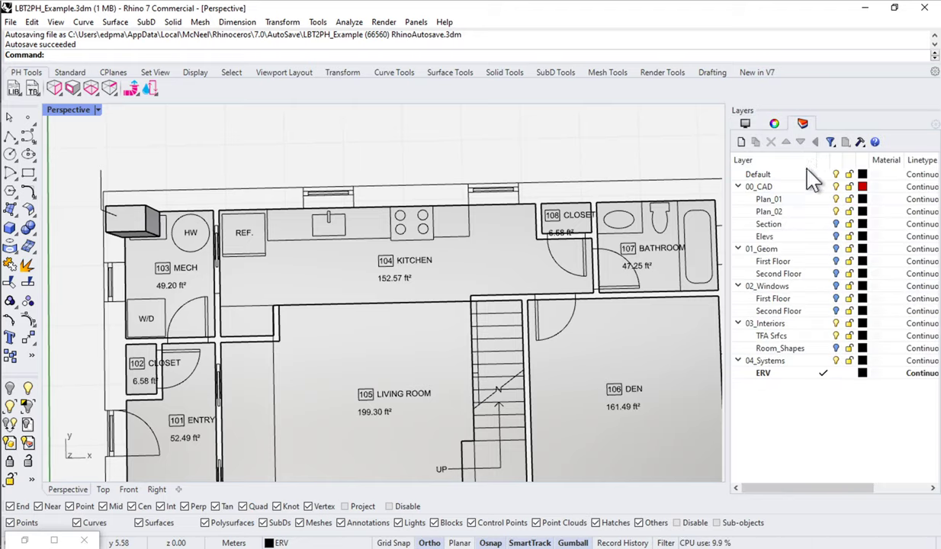
click(767, 361)
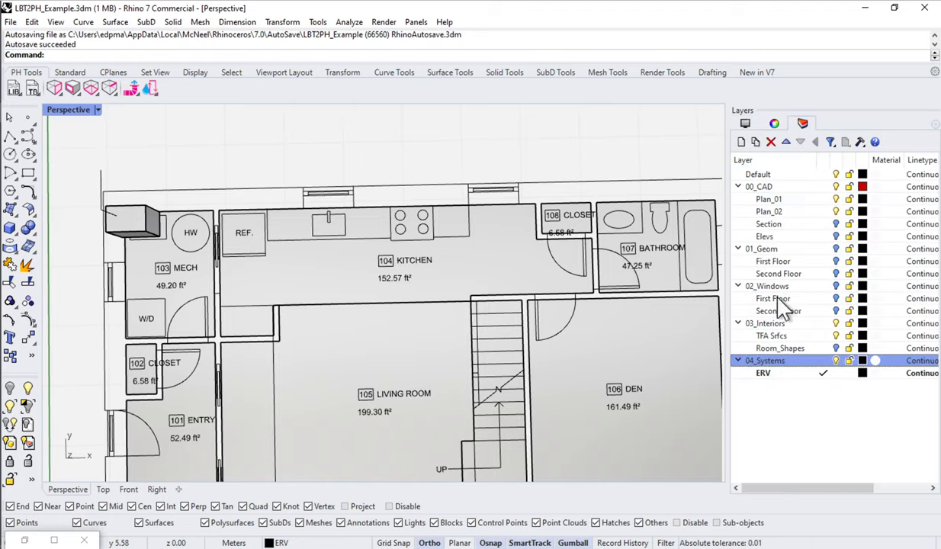
click(756, 143)
text(DHW)
key(Return)
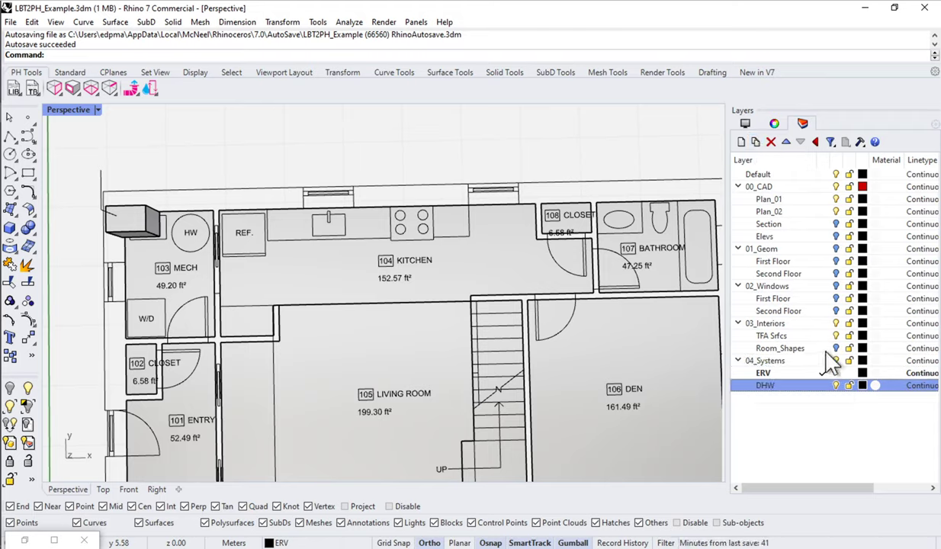
click(823, 385)
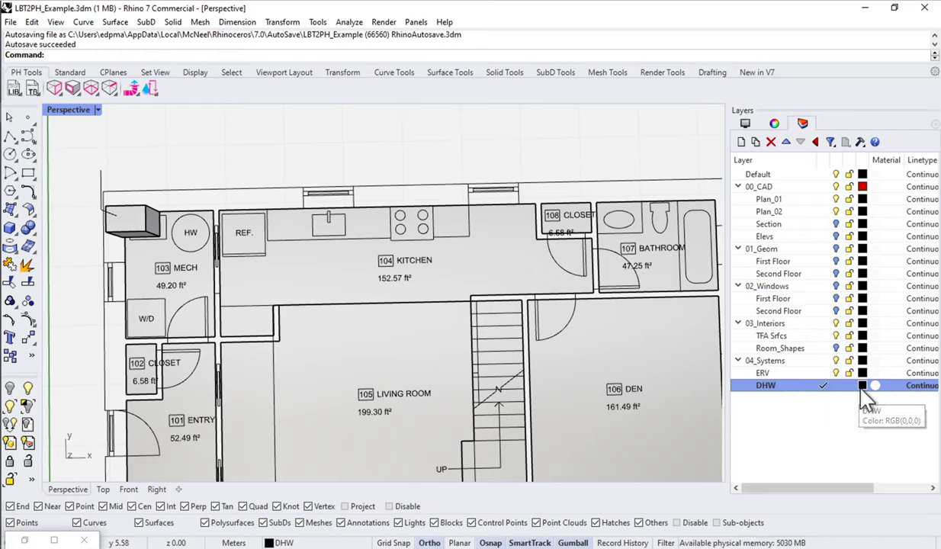
Set the DHW layer's colour to fully opaque magenta, with magenta at 100 and black at 0.
click(863, 387)
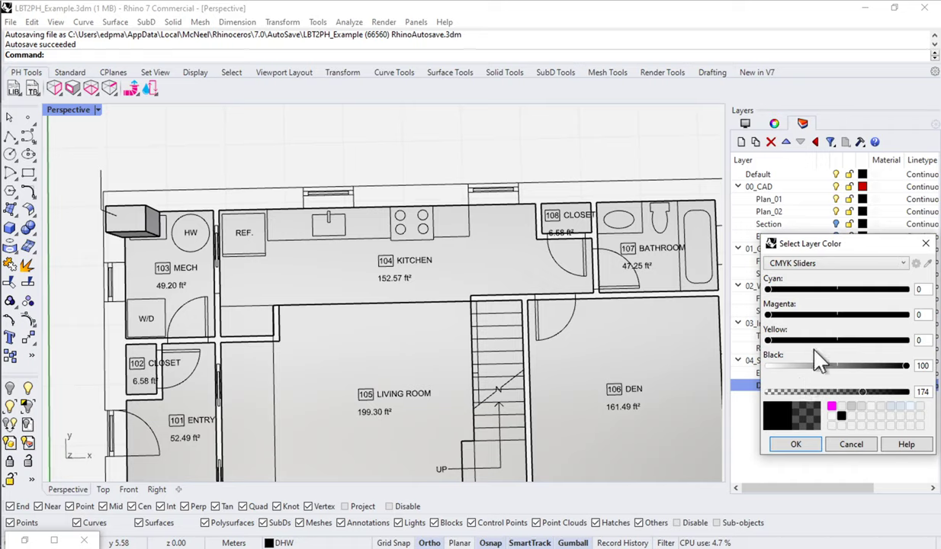
drag(859, 314, 907, 314)
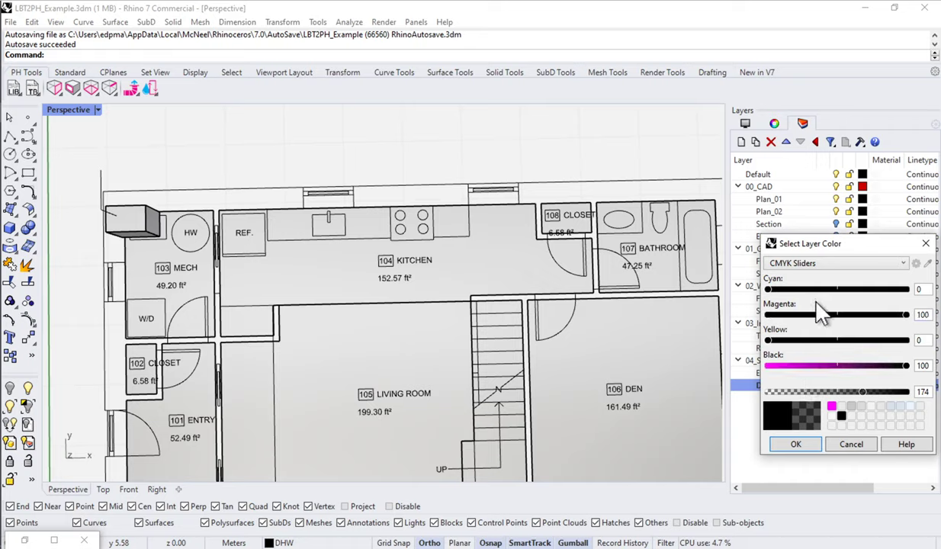
drag(820, 370, 746, 368)
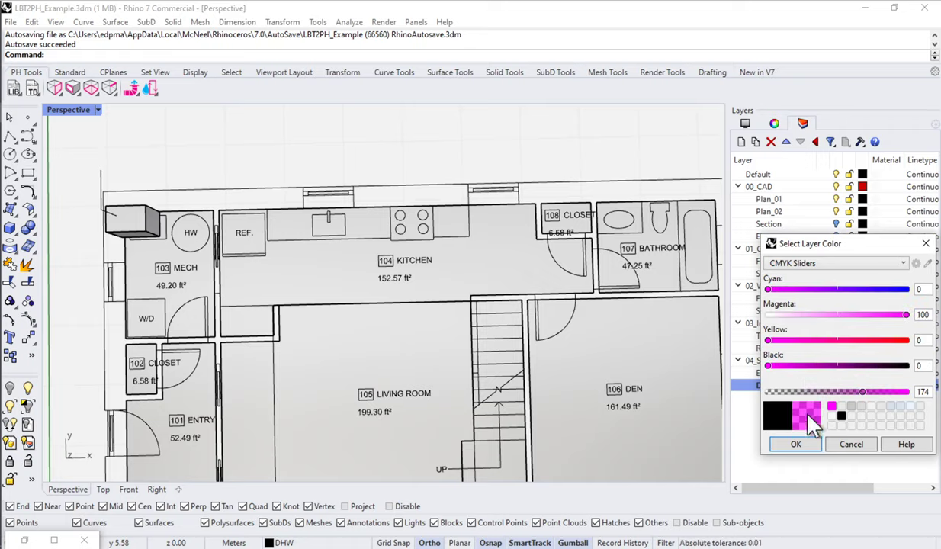
drag(863, 391, 912, 390)
click(794, 447)
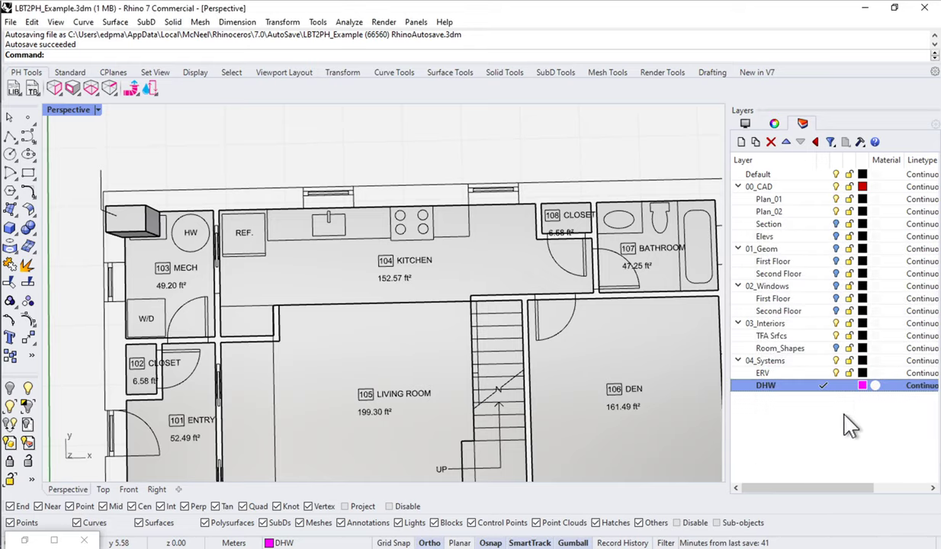
Narrow the layer list and start a polyline at the HW tank circle's kitchen-plan lower quadrant with a first segment about 0.17 m long.
drag(728, 427, 767, 420)
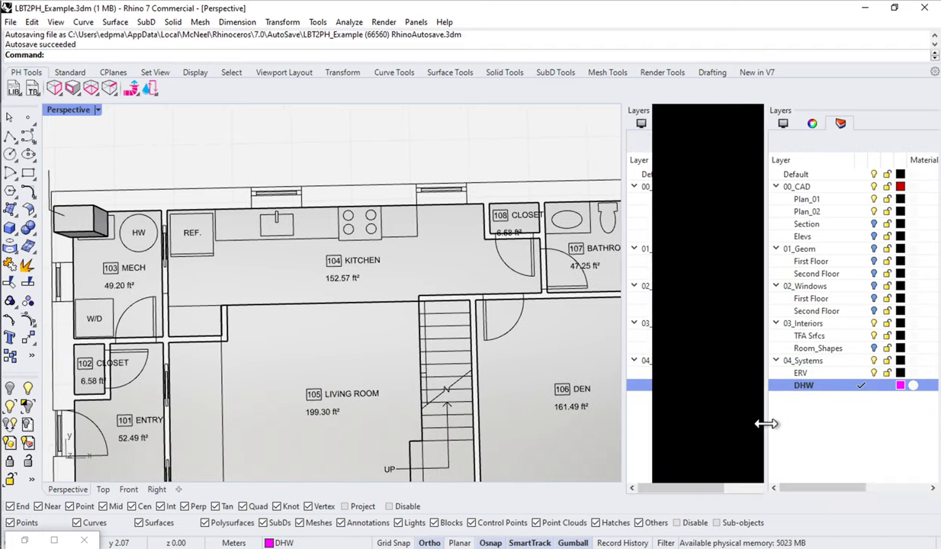
scroll(208, 229, up, 5)
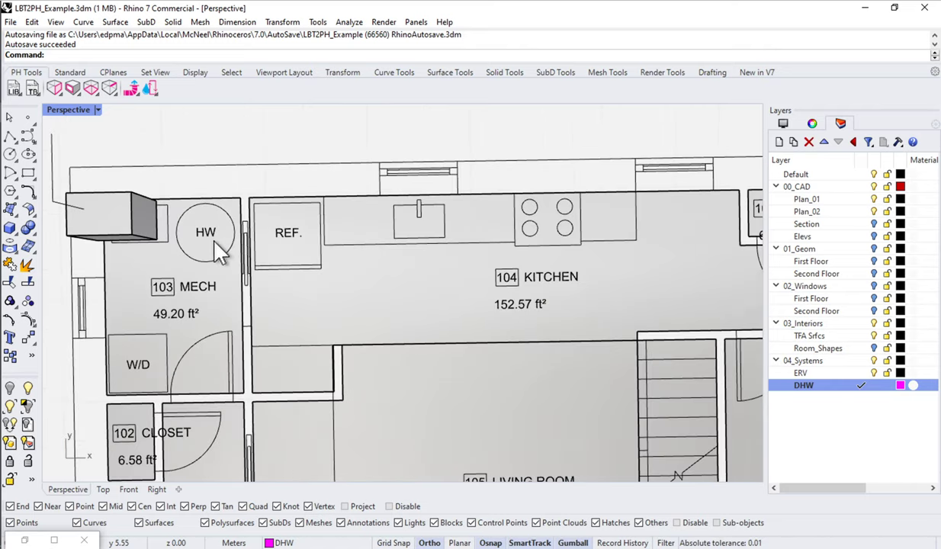
scroll(206, 241, down, 5)
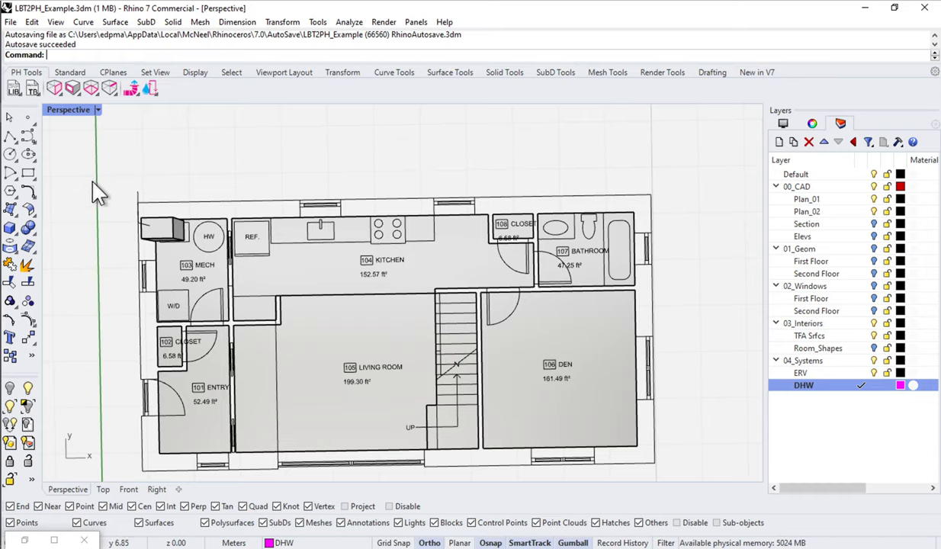
click(12, 137)
click(47, 143)
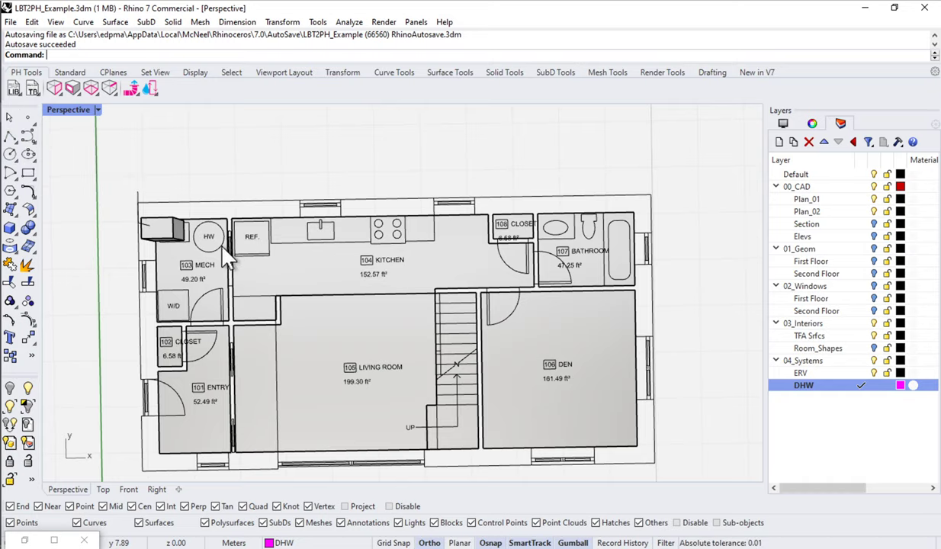
scroll(209, 241, up, 5)
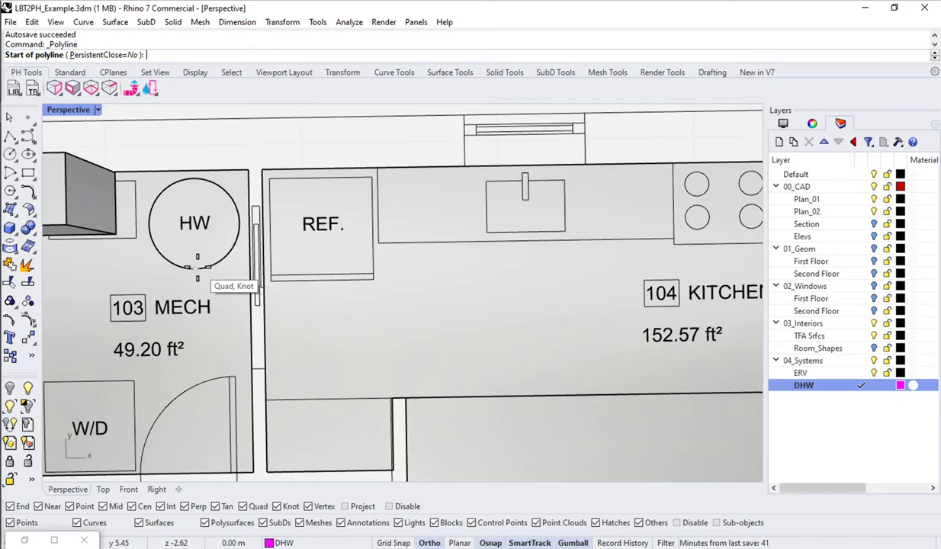
click(197, 268)
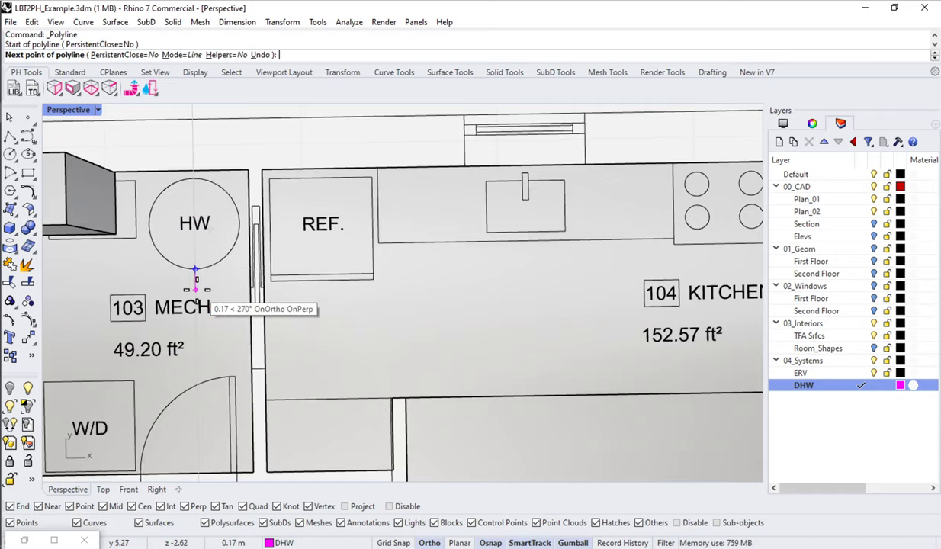
click(197, 289)
Continue the polyline straight through the kitchen into bathroom 107 and finish it with a perpendicular segment about 0.36 m long.
scroll(196, 279, down, 5)
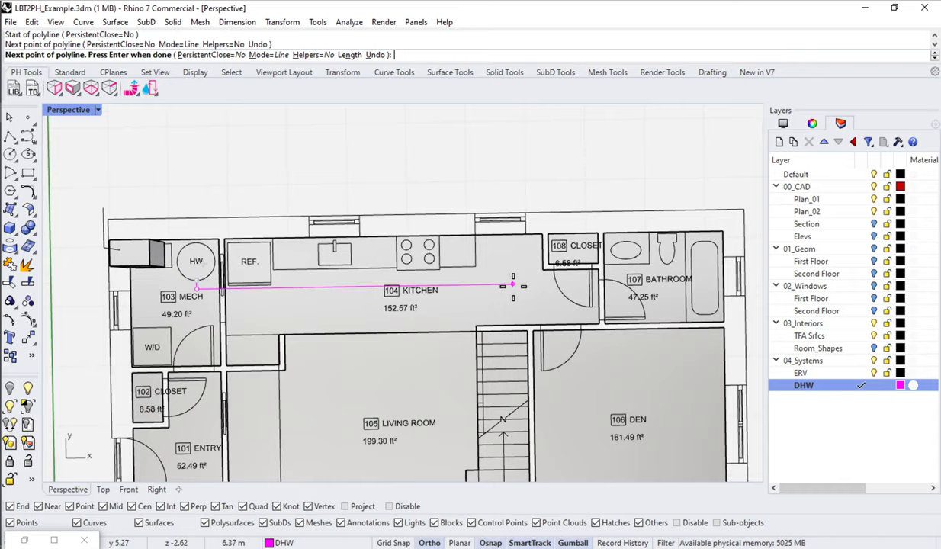
scroll(555, 283, up, 4)
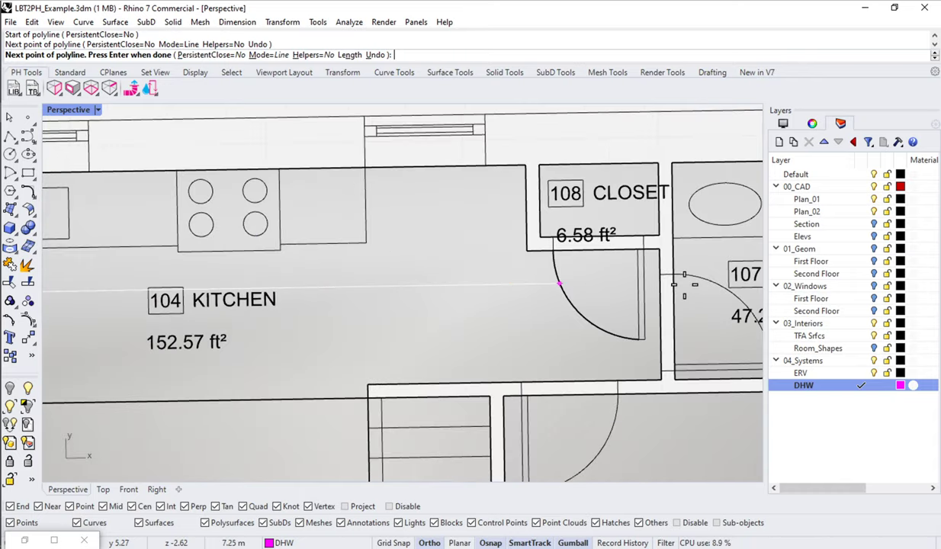
right_drag(684, 283, 588, 245)
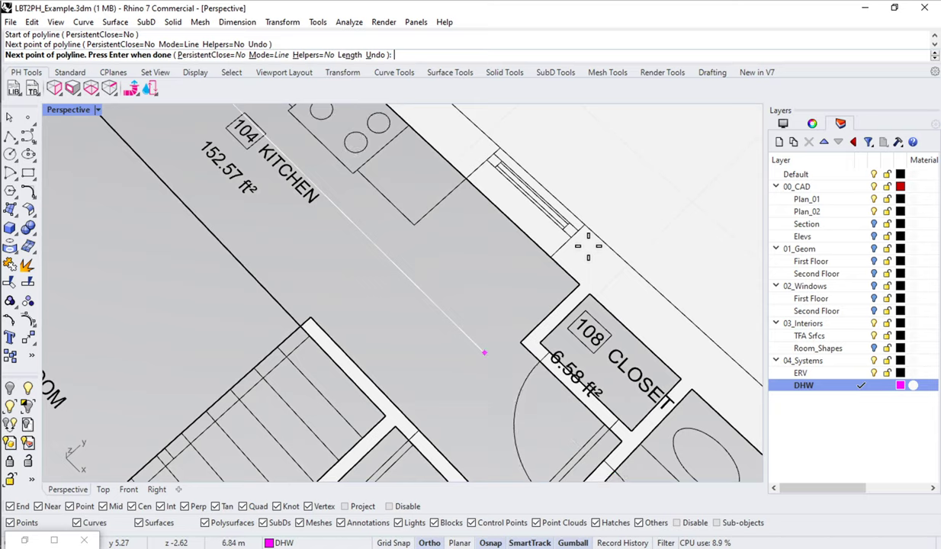
scroll(589, 245, down, 2)
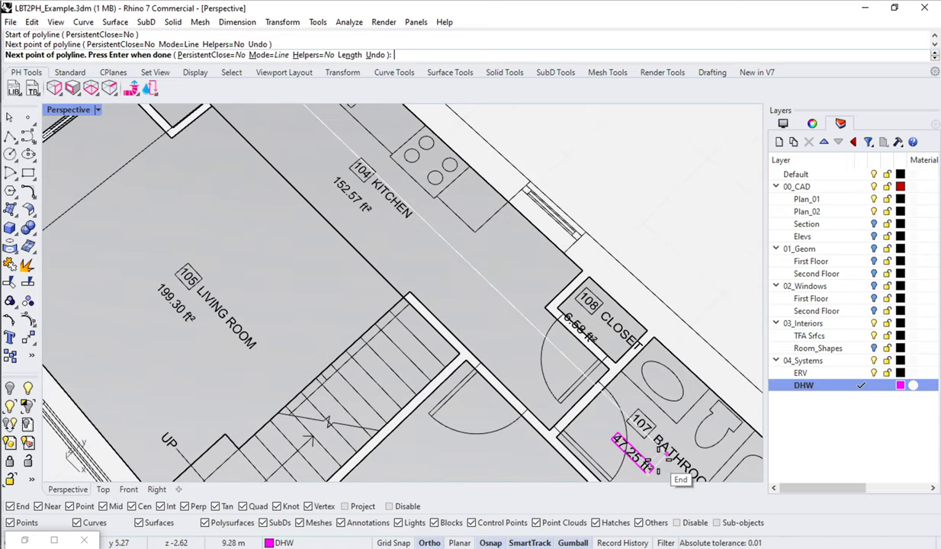
scroll(666, 439, down, 2)
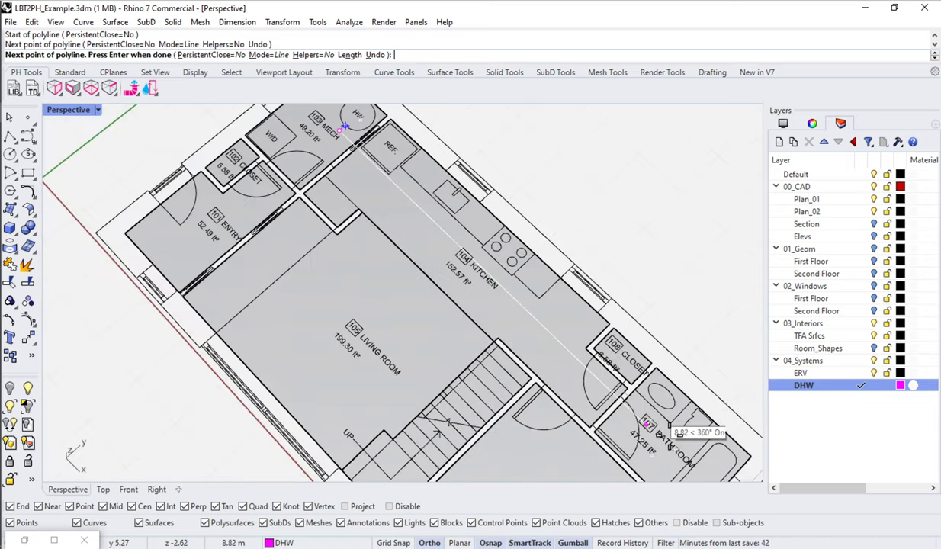
click(664, 452)
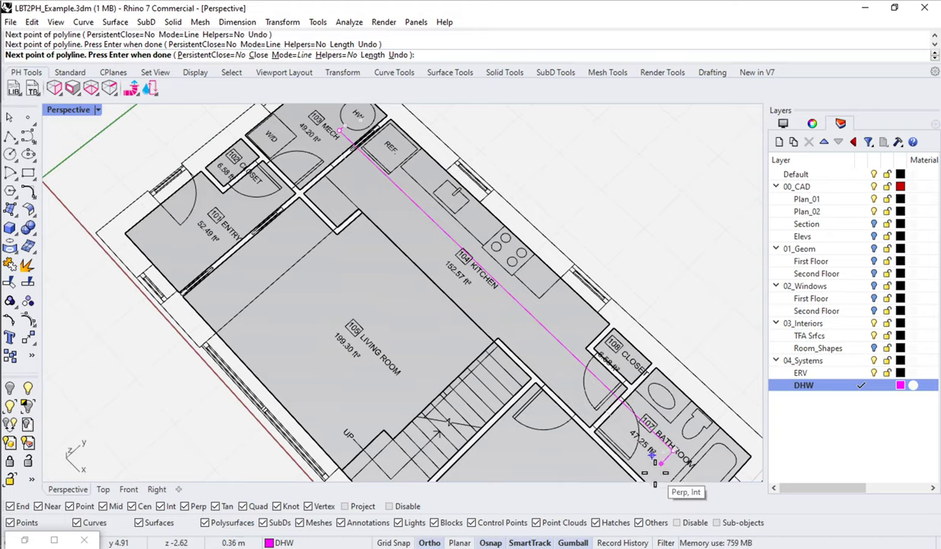
click(654, 455)
key(Return)
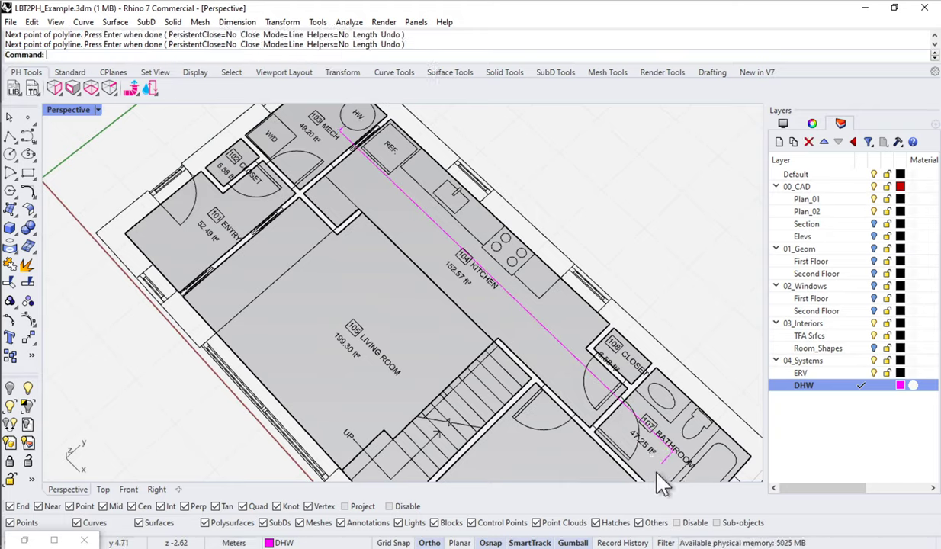
Change the DHW layer's colour from magenta to red by raising its yellow component.
right_drag(321, 263, 378, 204)
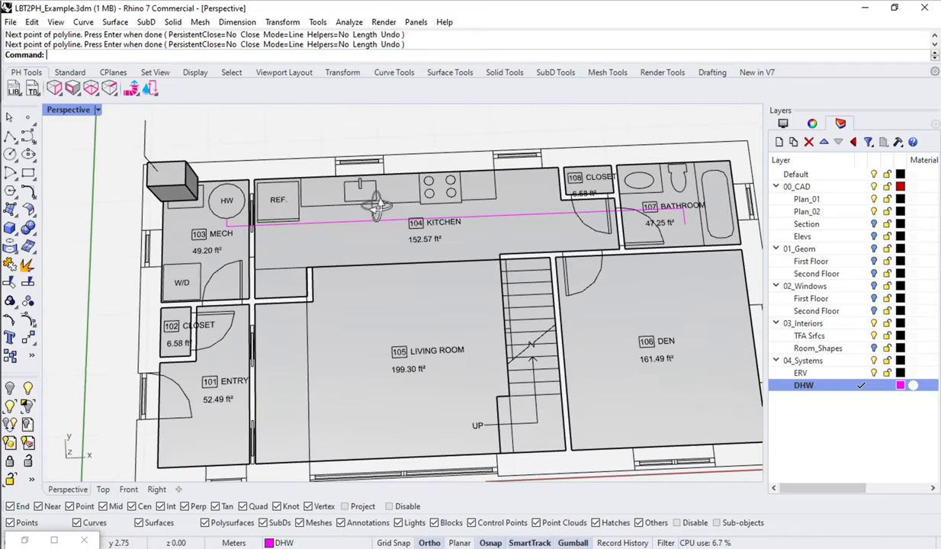
click(502, 215)
right_drag(503, 217, 177, 206)
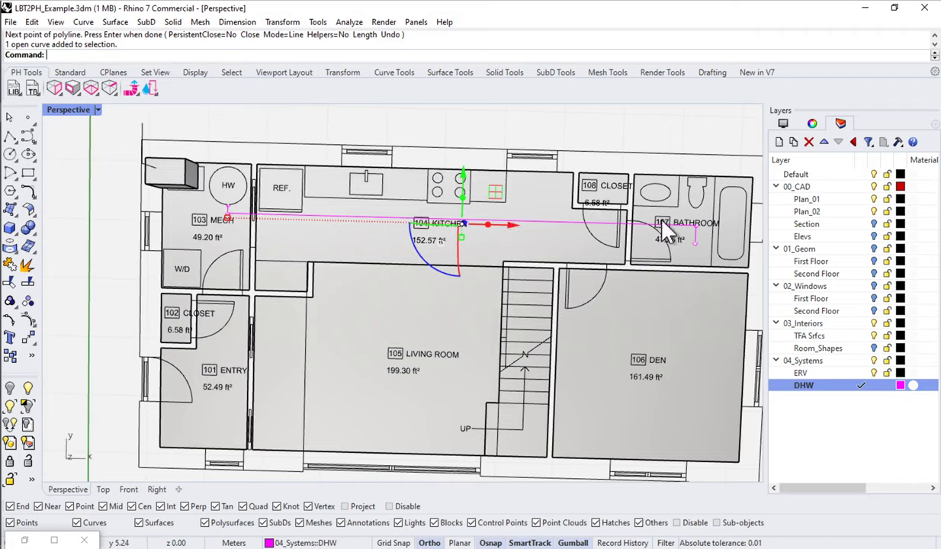
click(901, 385)
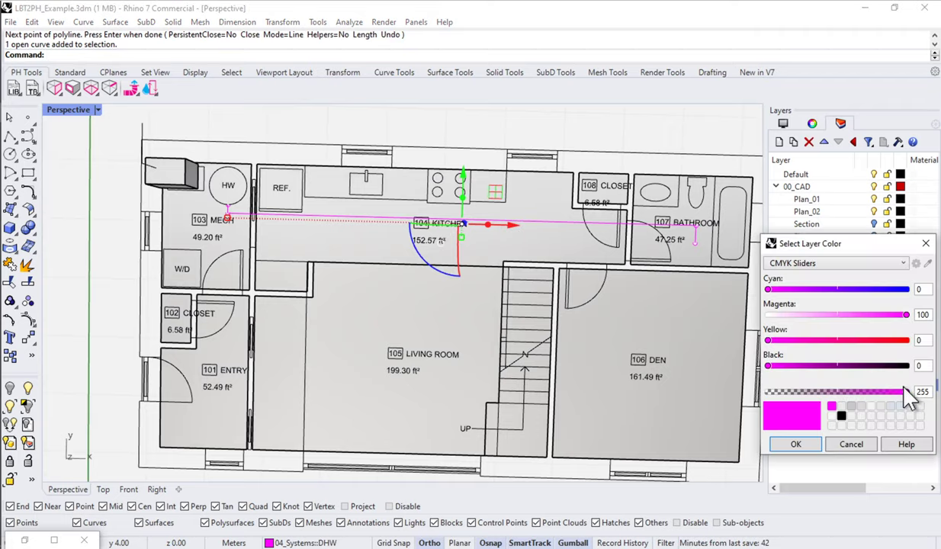
click(904, 340)
mouse_move(906, 315)
mouse_down()
mouse_move(808, 314)
mouse_move(906, 315)
mouse_up()
click(796, 444)
key(Escape)
mouse_move(567, 283)
right_down()
mouse_move(588, 286)
mouse_move(568, 286)
right_up()
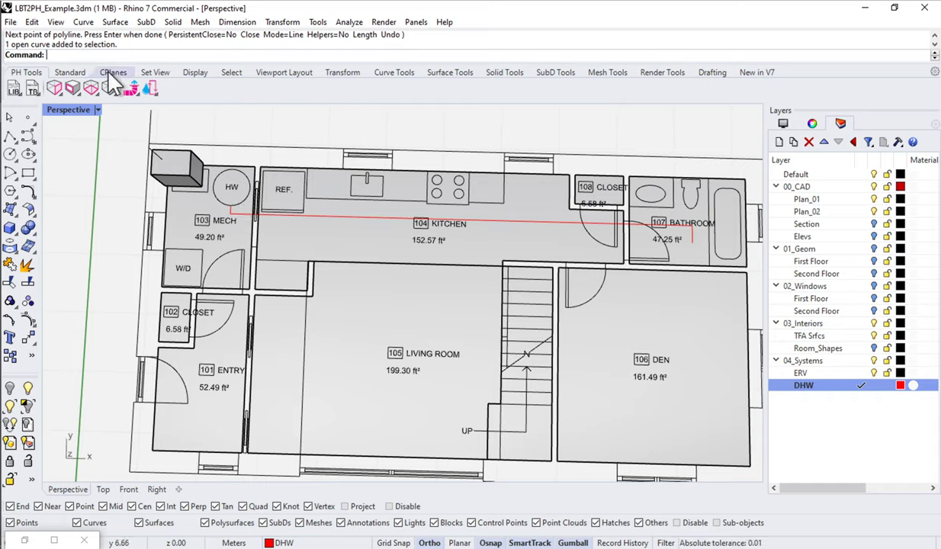
Start a second polyline at the first one's end in bathroom 107 and run it about 0.47 m perpendicular to the wall line.
click(11, 137)
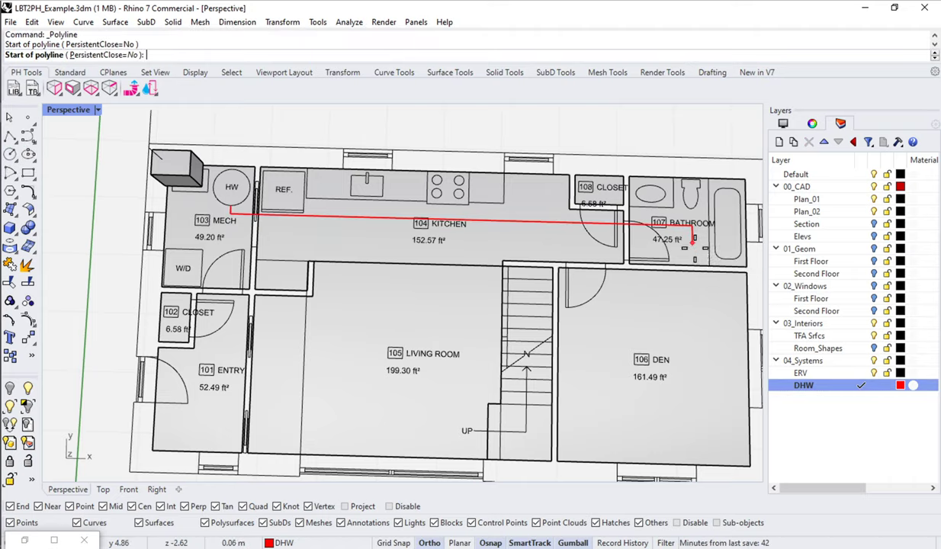
click(694, 239)
scroll(694, 266, up, 3)
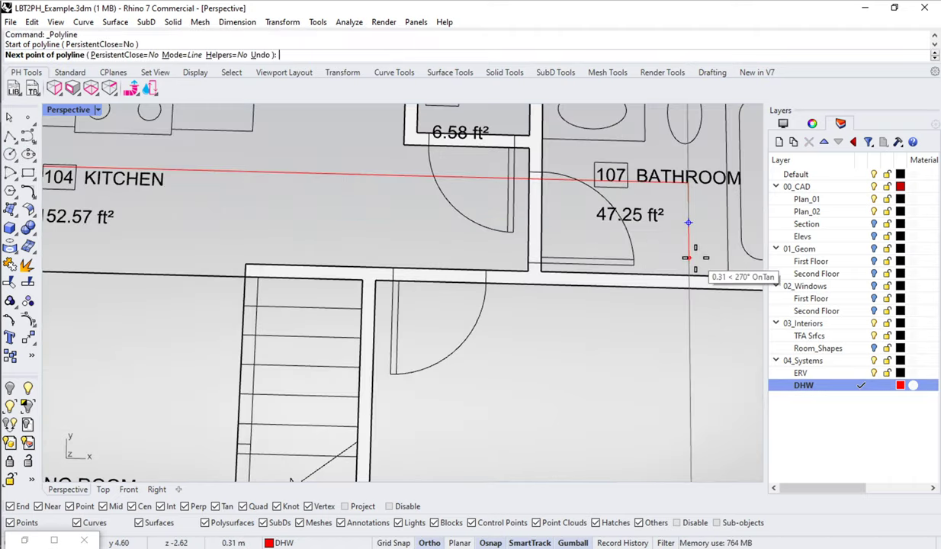
scroll(693, 247, down, 2)
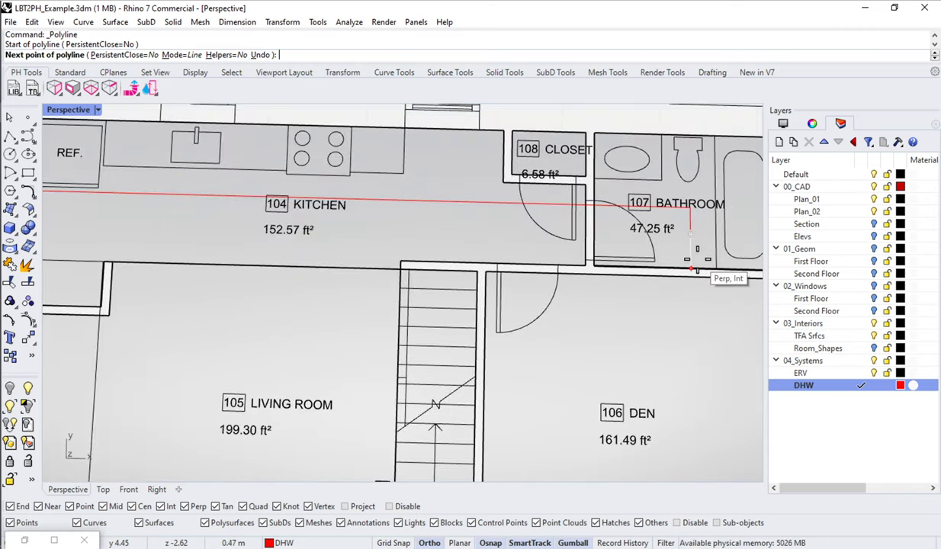
click(690, 267)
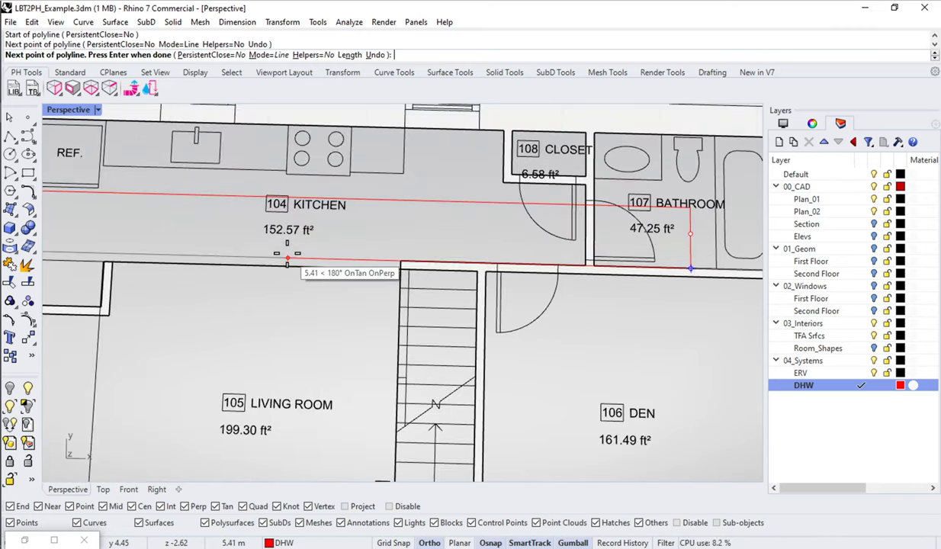
Continue the polyline about 9.6 m back to the MECH room, turn about 1 m toward the HW tank, and finish at its quadrant.
scroll(287, 259, down, 5)
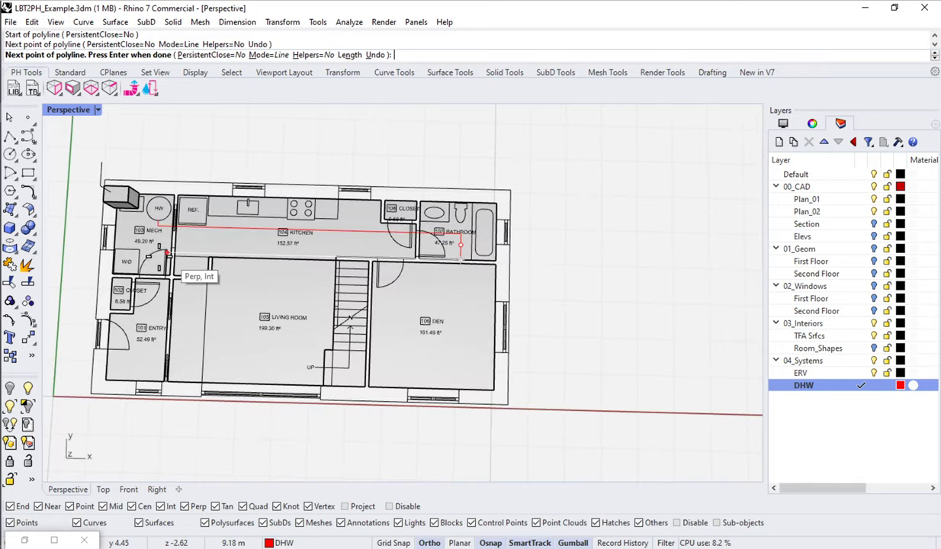
scroll(163, 255, up, 2)
scroll(156, 229, up, 2)
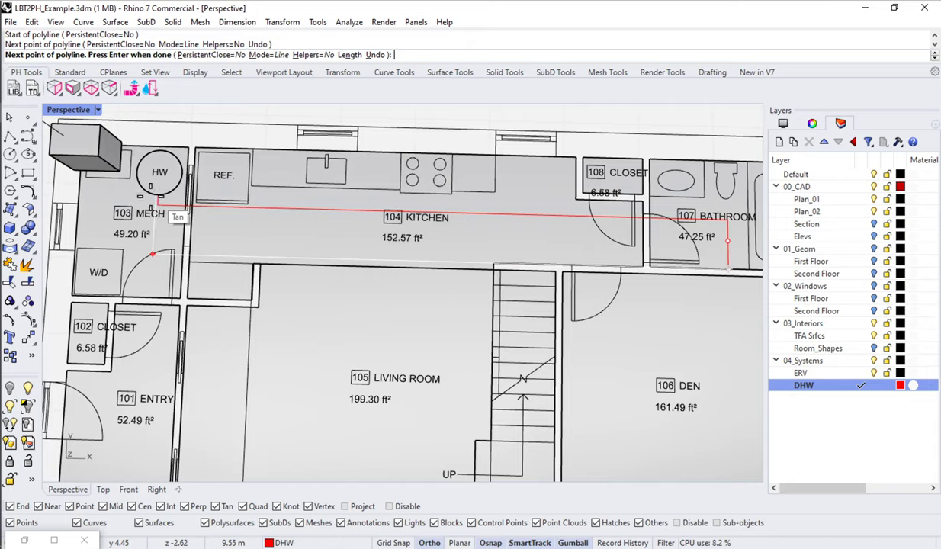
scroll(156, 203, up, 2)
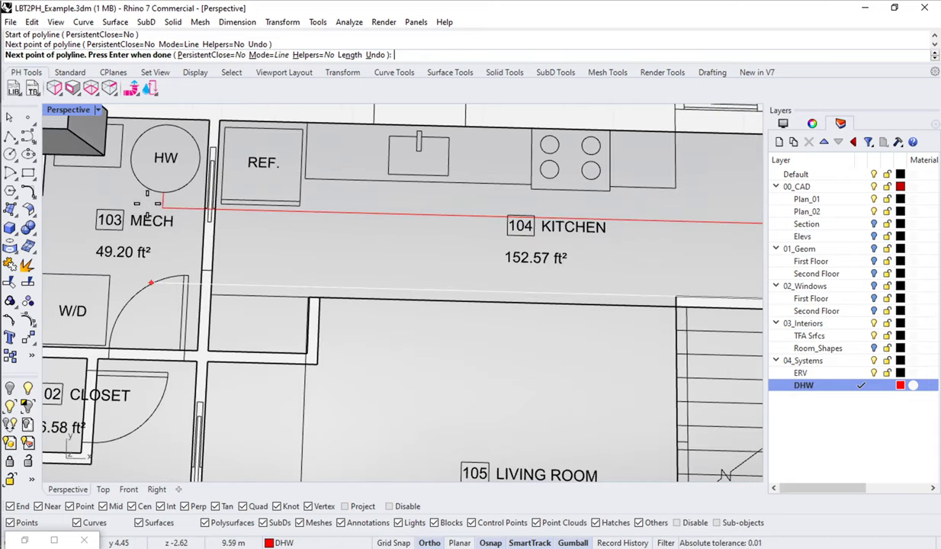
click(144, 283)
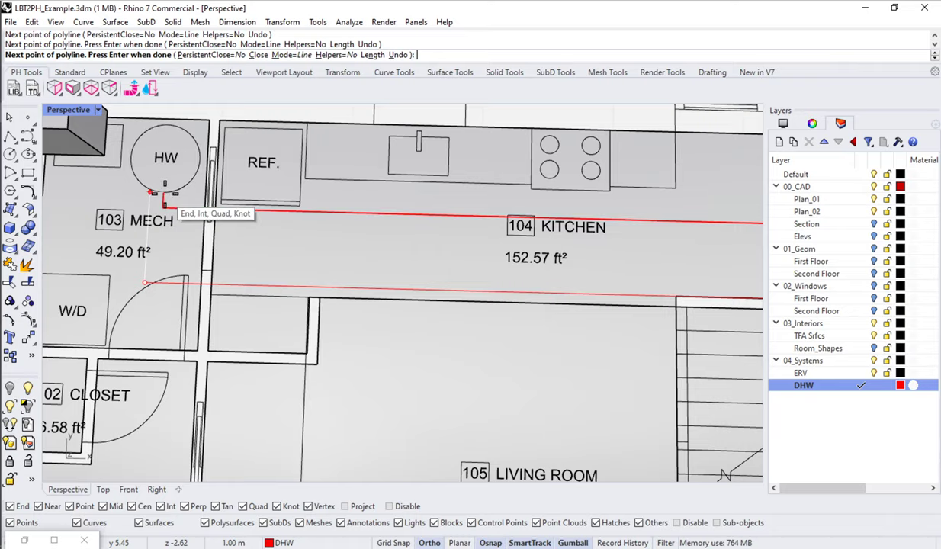
click(160, 206)
key(Return)
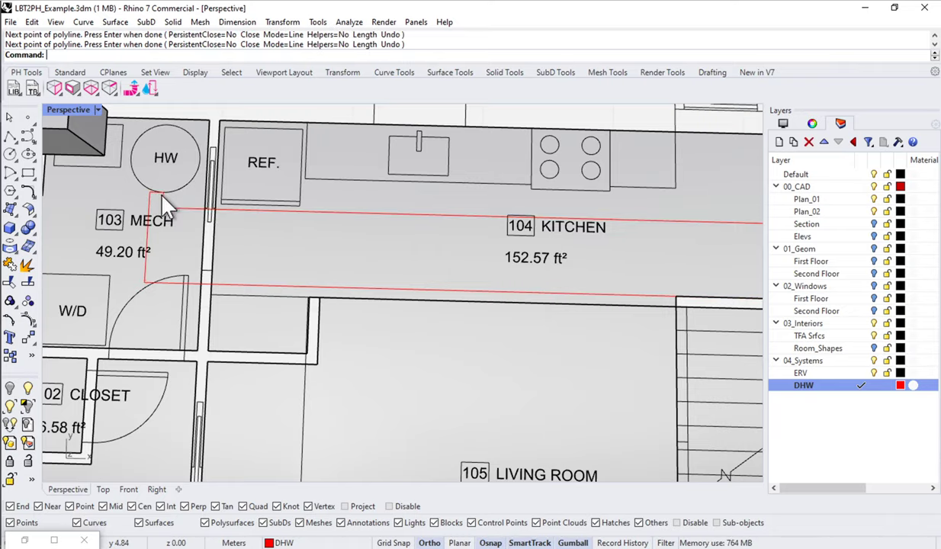
Set the return polyline's display colour to Cyan.
scroll(154, 186, up, 3)
click(135, 190)
key(Return)
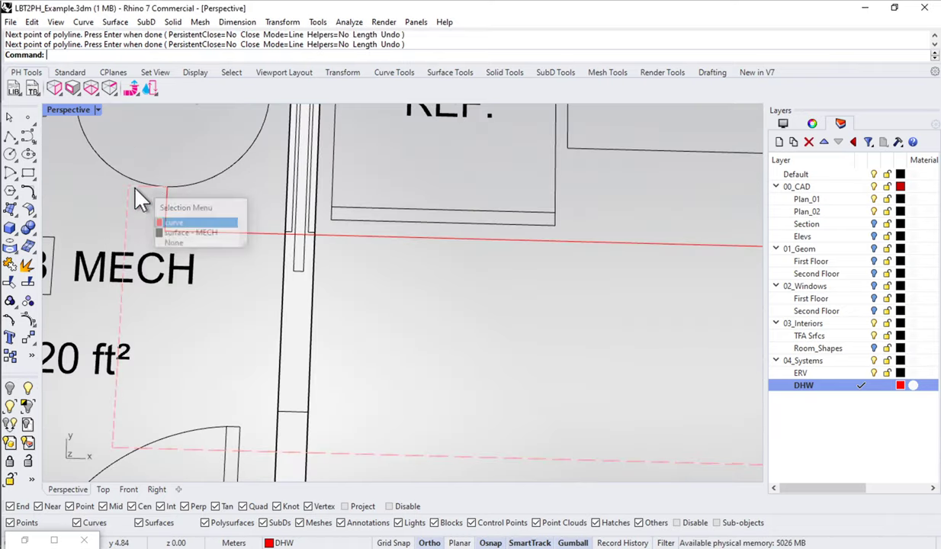
scroll(135, 191, down, 3)
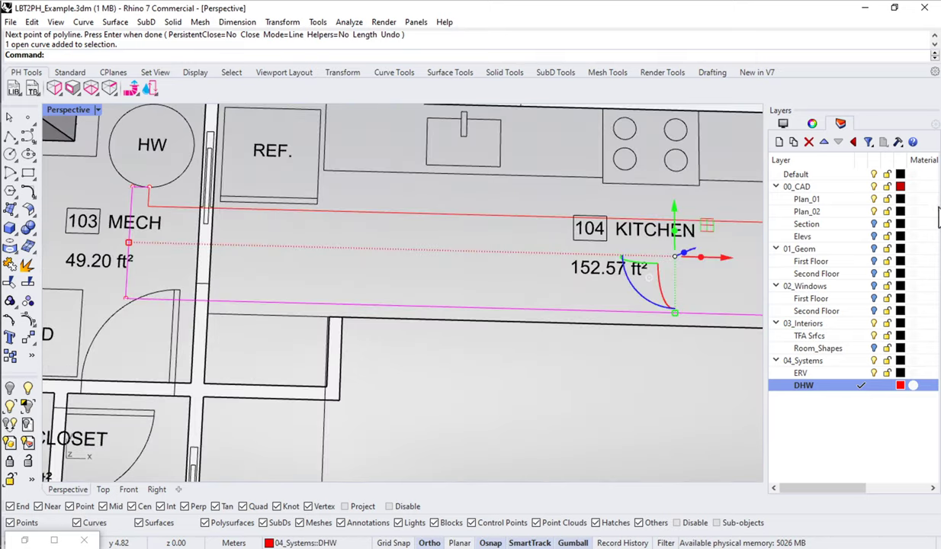
click(812, 123)
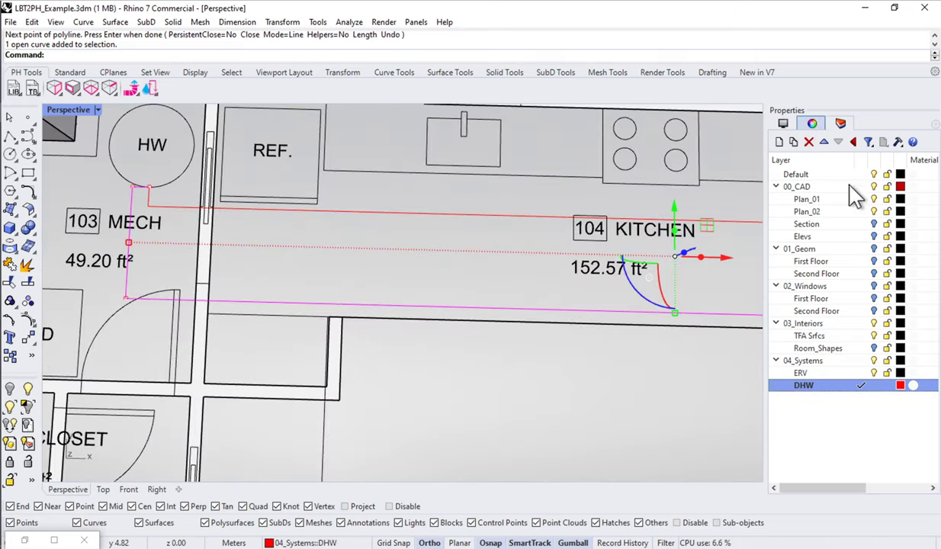
click(813, 124)
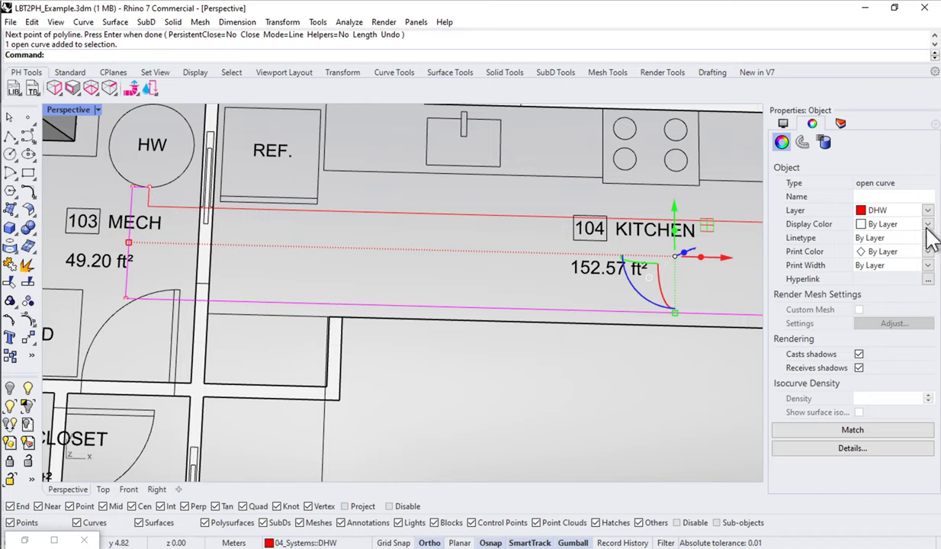
click(927, 224)
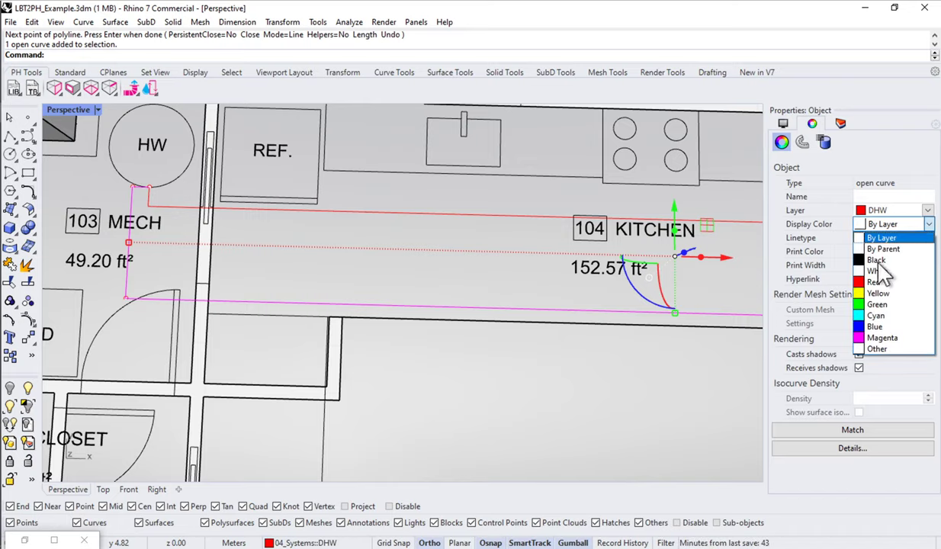
click(877, 315)
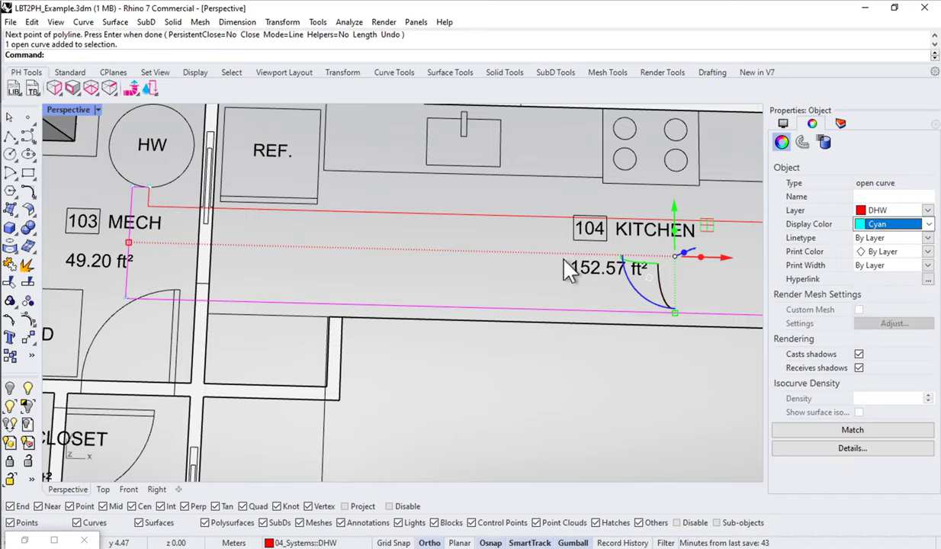
Reselect the return polyline along the kitchen wall and set its display colour to Blue.
click(442, 251)
scroll(290, 256, down, 5)
scroll(458, 286, up, 4)
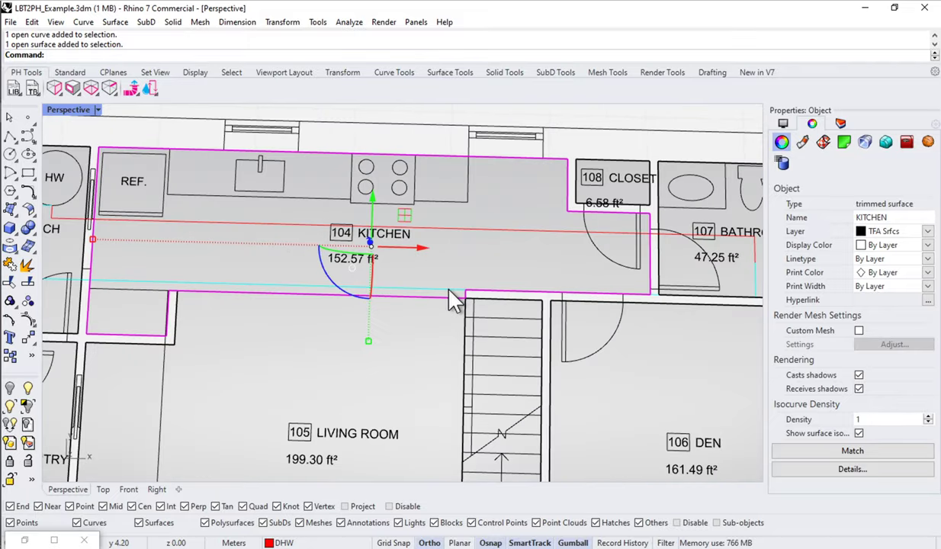
click(434, 279)
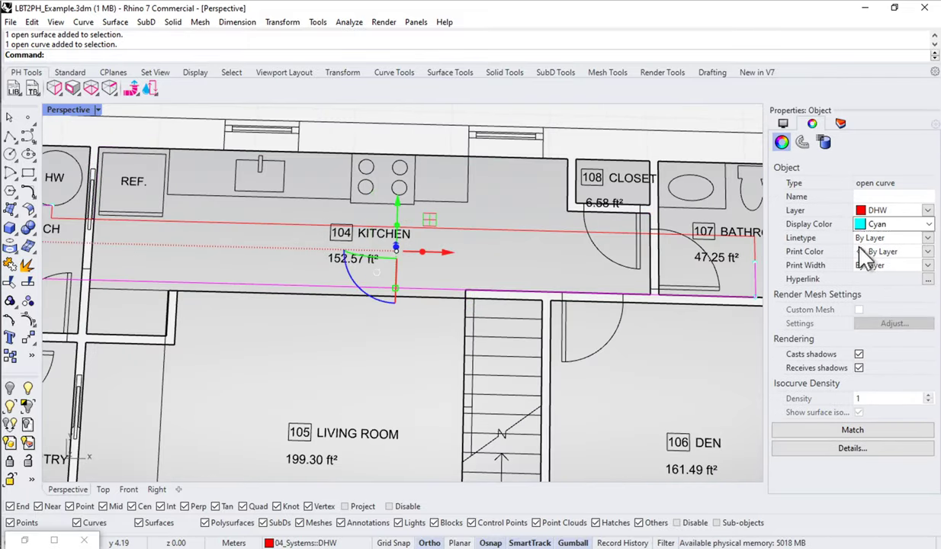
click(889, 224)
click(878, 320)
key(Down)
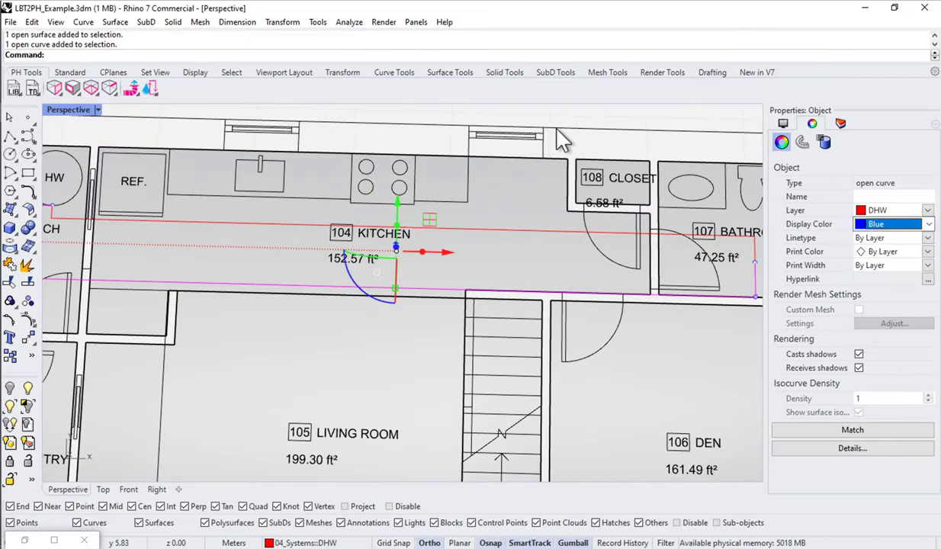
key(Escape)
Select both the red supply polyline and the blue return polyline.
scroll(591, 131, down, 2)
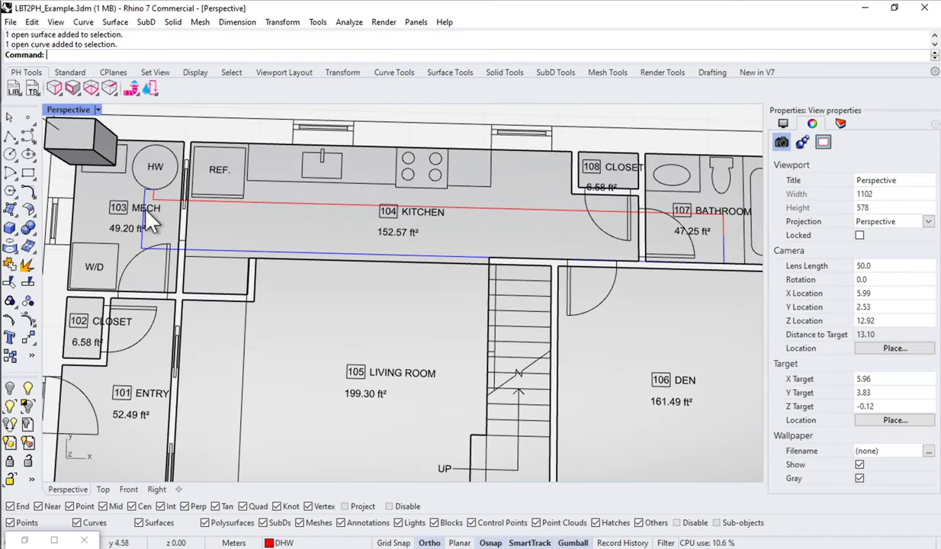
scroll(264, 235, down, 2)
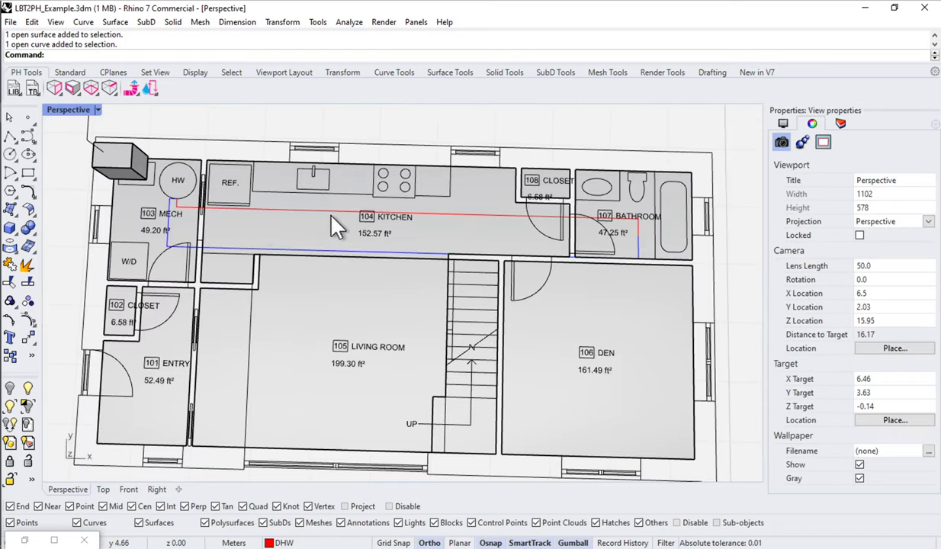
scroll(140, 208, up, 3)
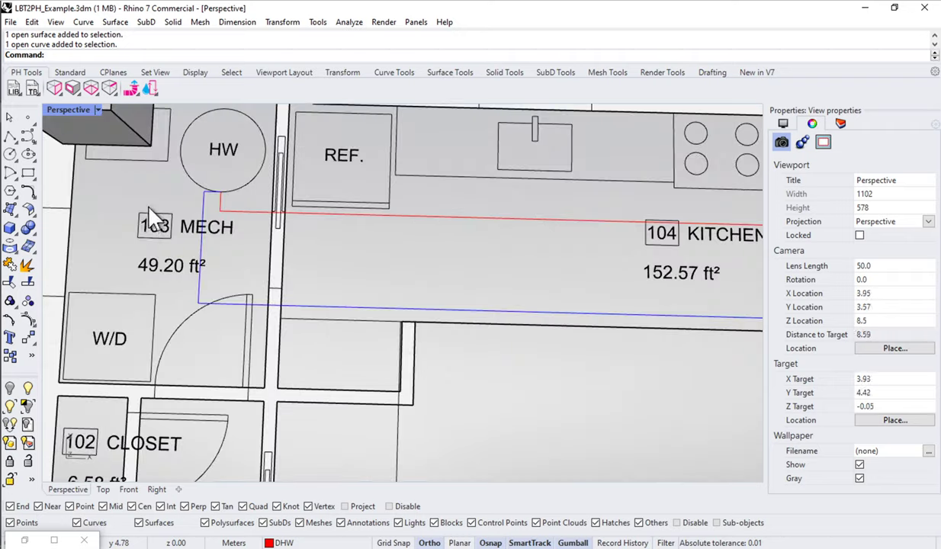
scroll(220, 203, down, 3)
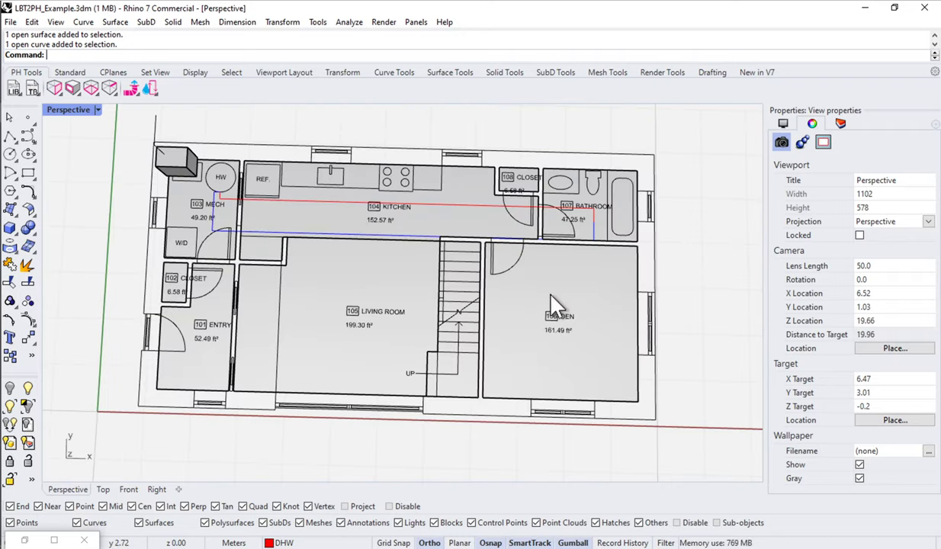
click(467, 207)
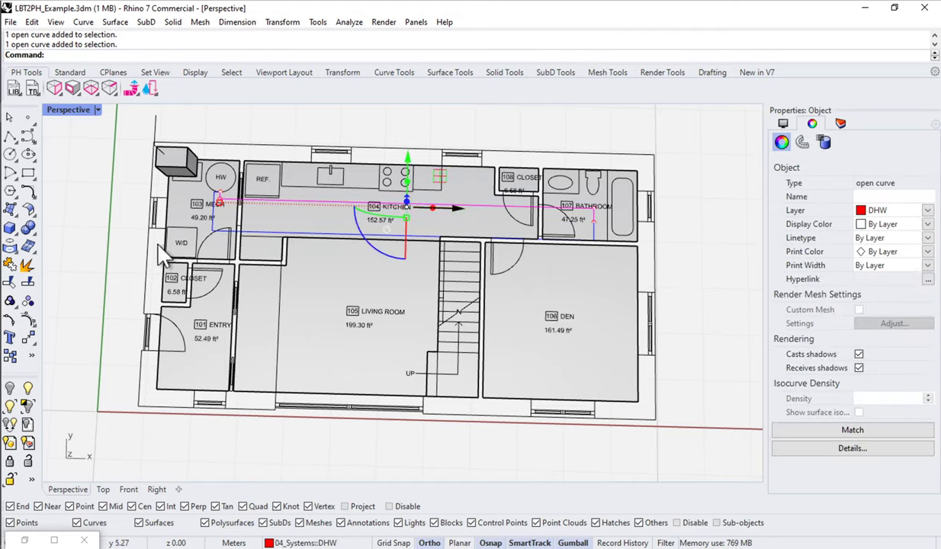
right_drag(420, 229, 370, 147)
scroll(400, 227, up, 4)
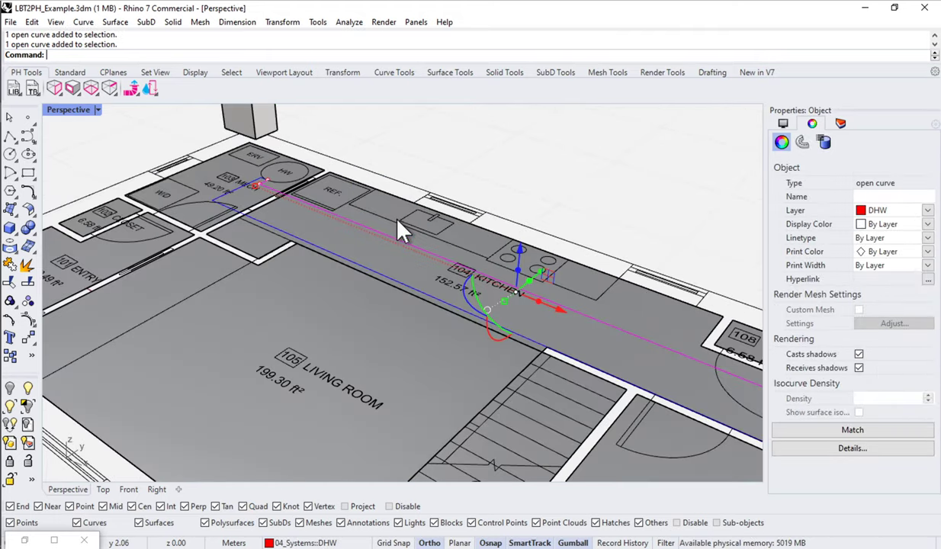
shift+click(347, 262)
right_drag(348, 261, 366, 267)
Switch to Grasshopper, add a Curve parameter beside the Piping | Recirc component, and reference the two selected polylines in it.
click(25, 540)
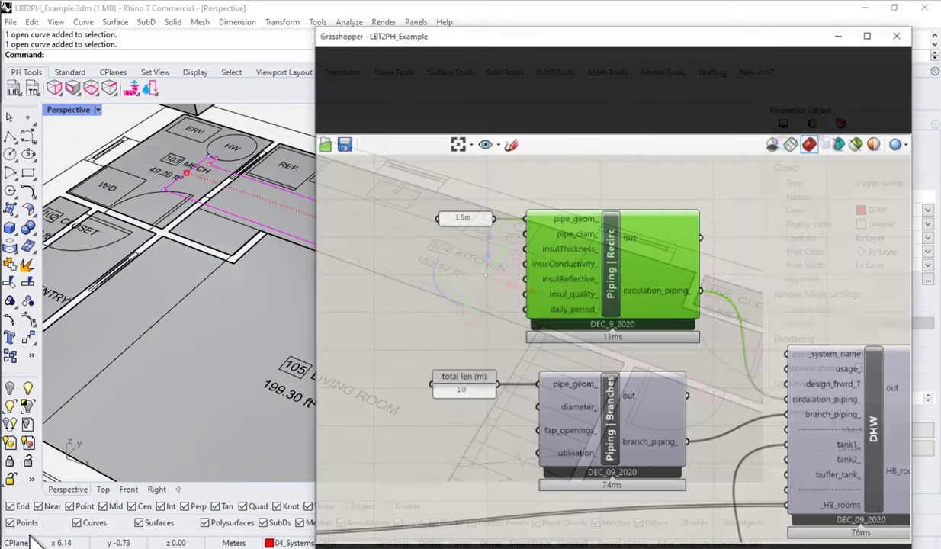
double_click(434, 238)
text(cr)
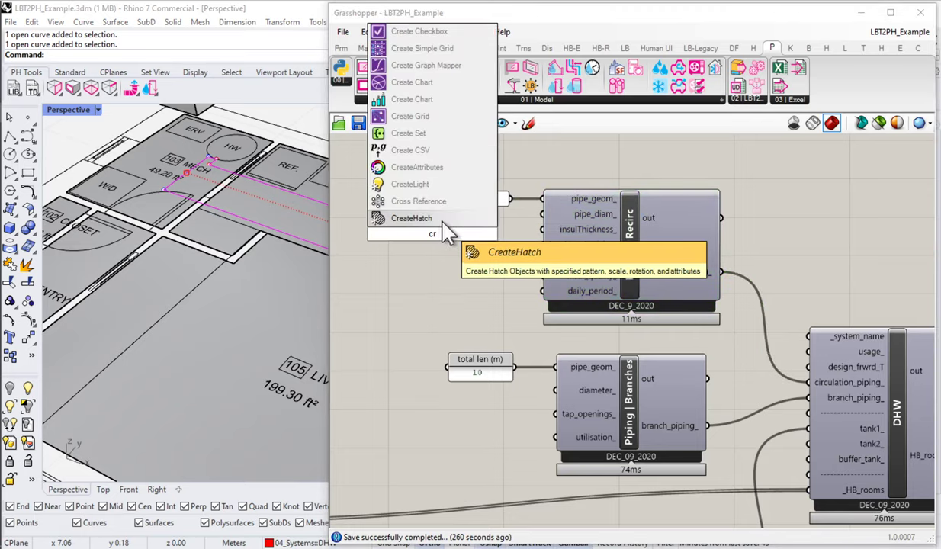
text(v)
click(407, 190)
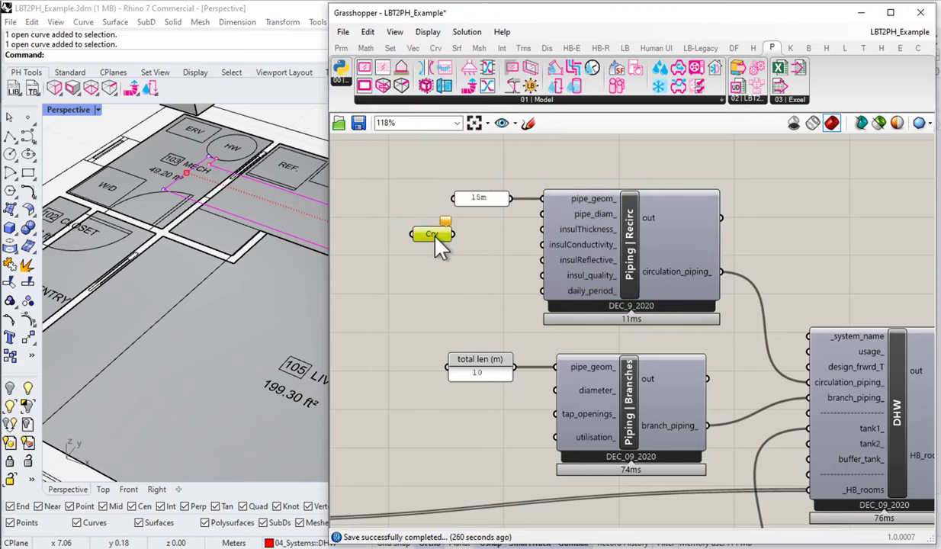
right_click(436, 239)
click(511, 440)
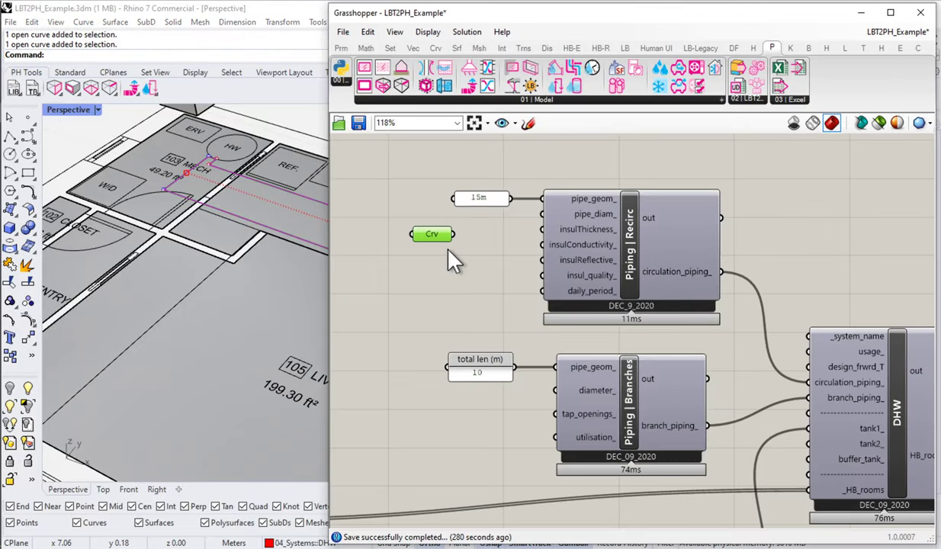
Rename the Curve parameter as "Crv | Recirc Loop".
right_click(436, 234)
text(| Recirc Loo)
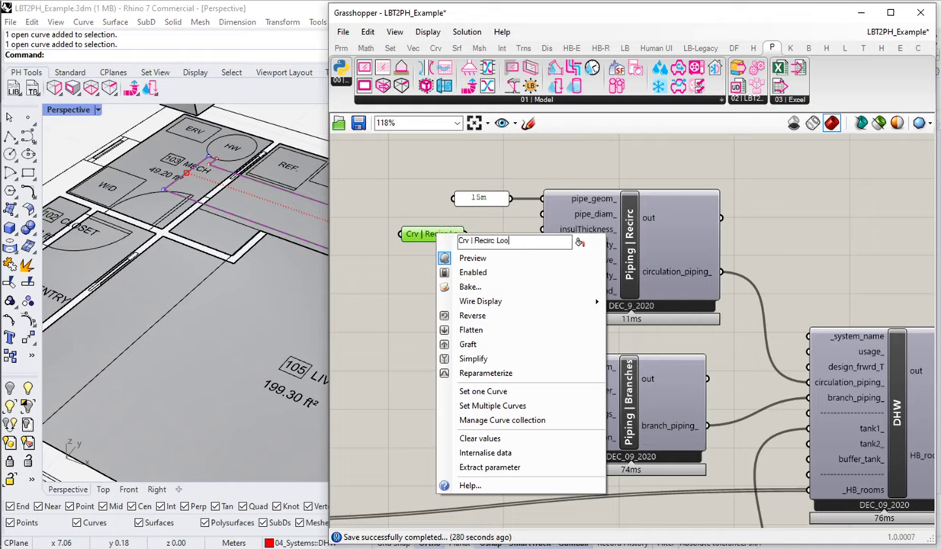
text(p)
key(Return)
Put the Recirc Loop curve parameter in a group and give the group a rectangle outline.
click(420, 238)
scroll(420, 235, up, 1)
right_click(409, 232)
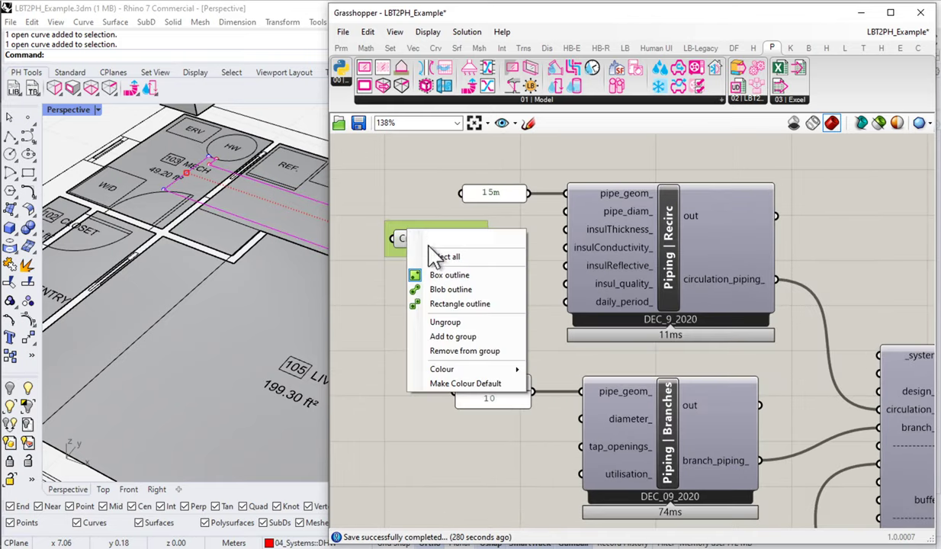
click(458, 303)
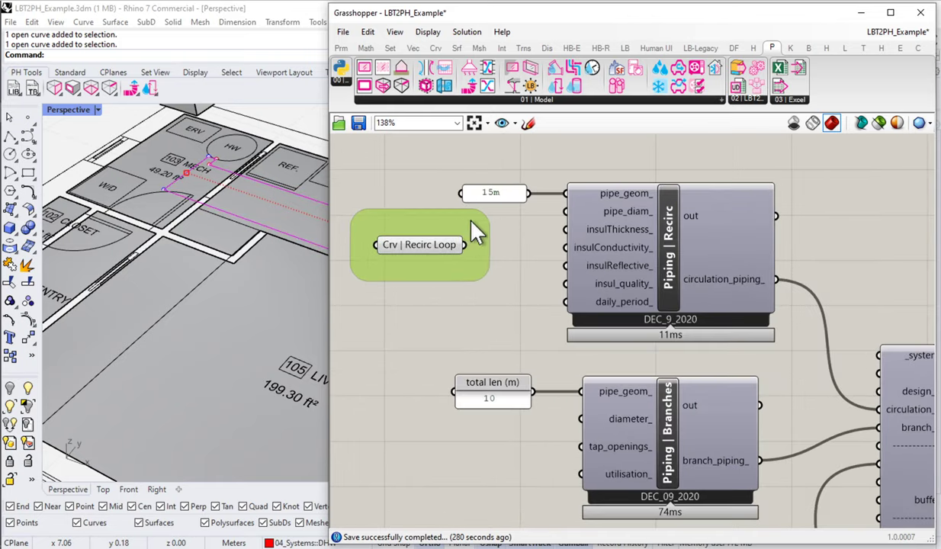
Connect the Recirc Loop curve parameter to the Piping | Recirc component's pipe_geom_ input and delete the replaced 15m panel.
drag(462, 227, 502, 234)
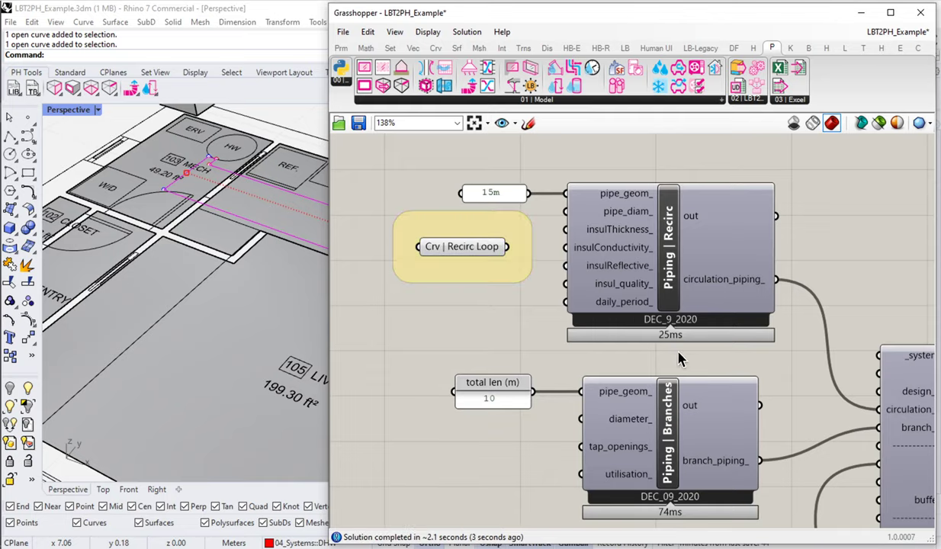
click(457, 256)
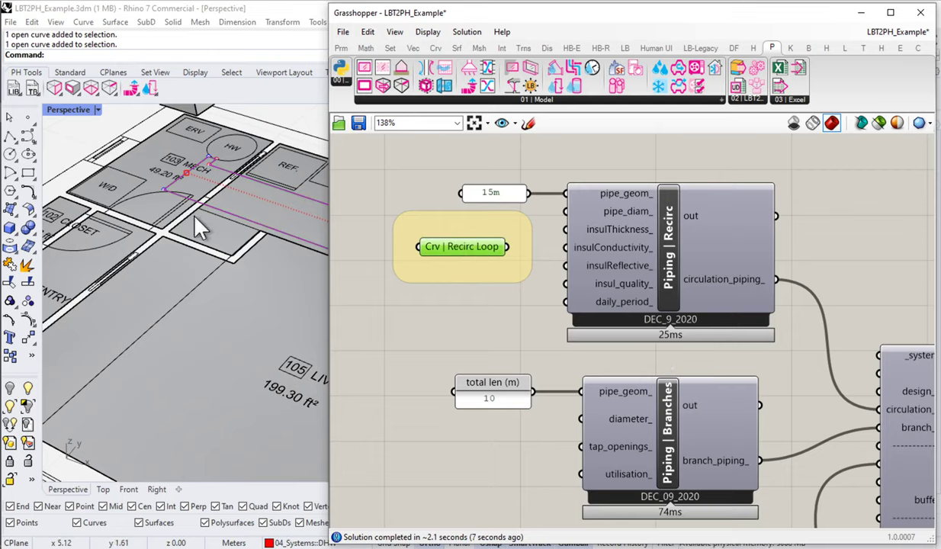
drag(510, 250, 568, 191)
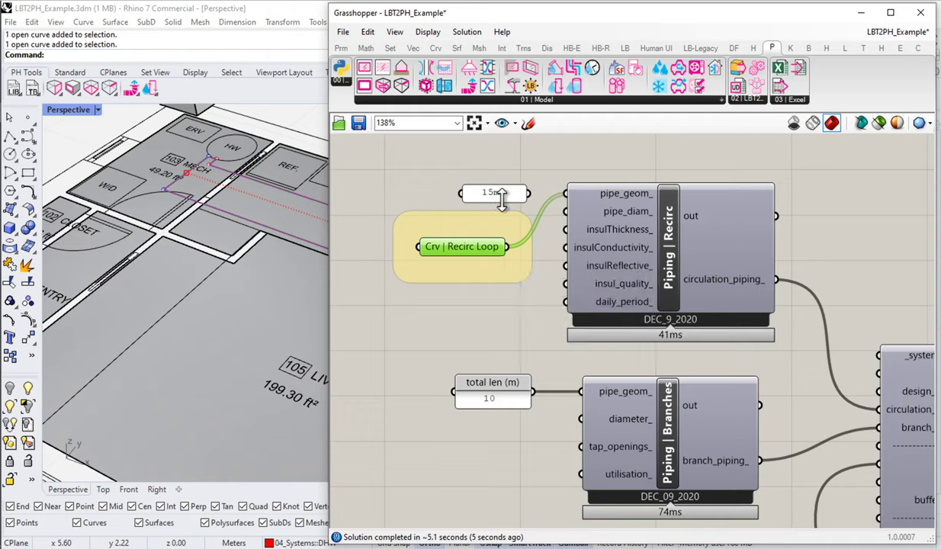
drag(501, 197, 496, 193)
drag(483, 260, 492, 208)
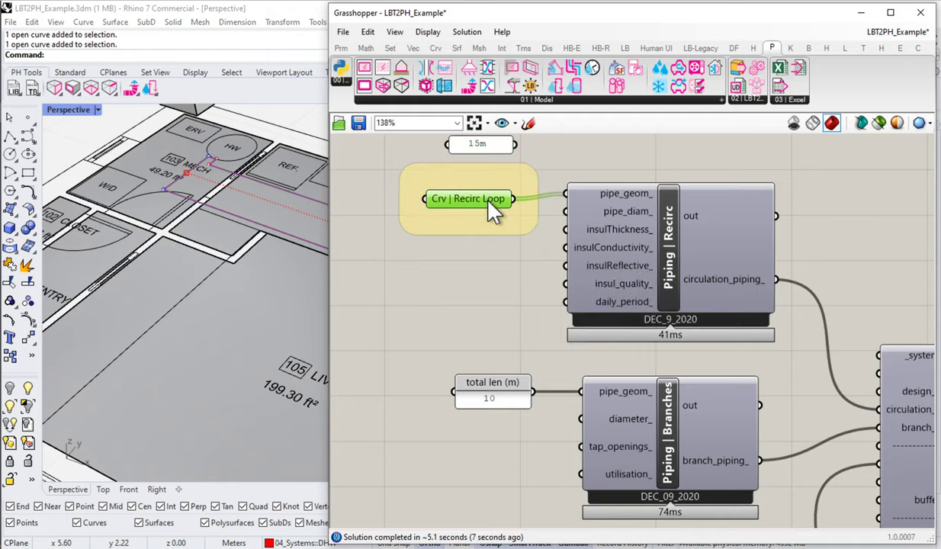
click(489, 146)
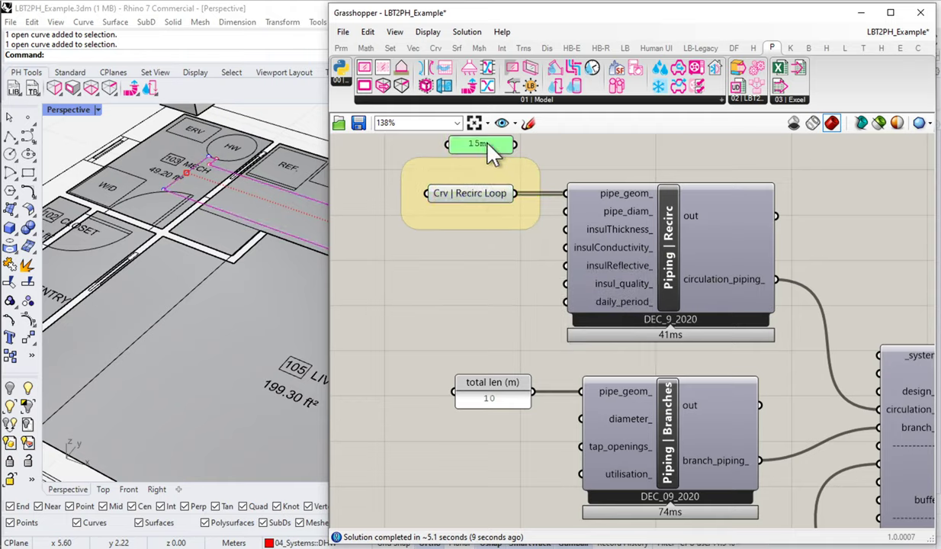
Add a panel beside the Piping | Recirc component, connect it to the out output, and enlarge it to show all the text.
right_drag(684, 212, 573, 262)
double_click(679, 187)
text(panel)
key(Return)
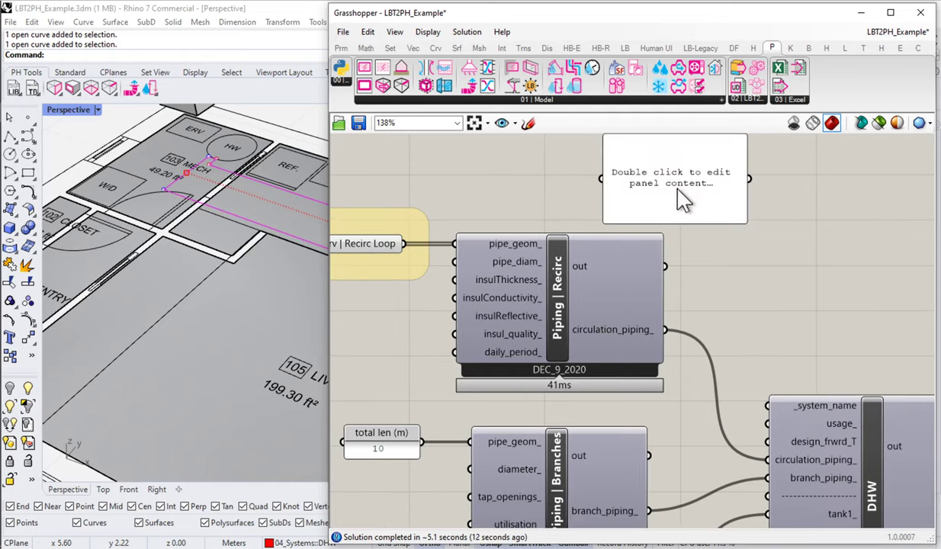
drag(624, 197, 602, 179)
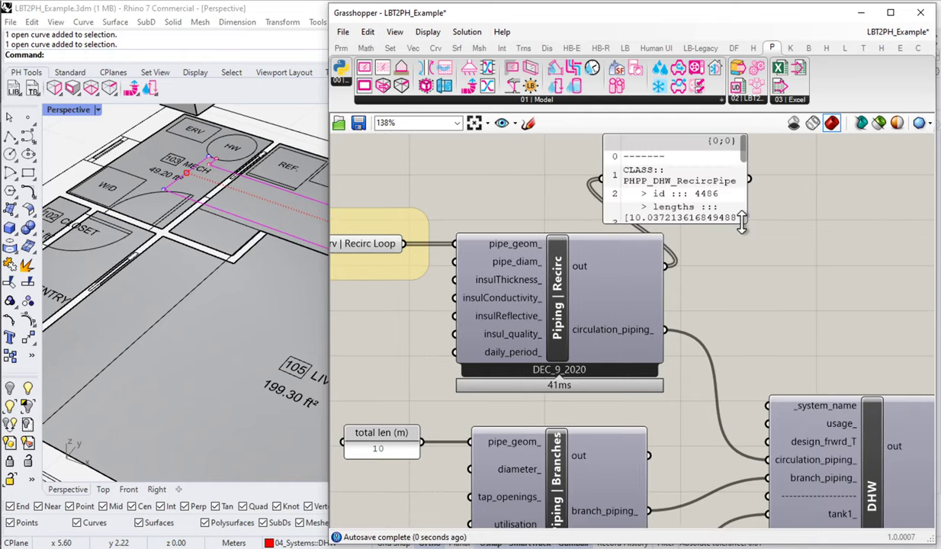
drag(747, 223, 899, 346)
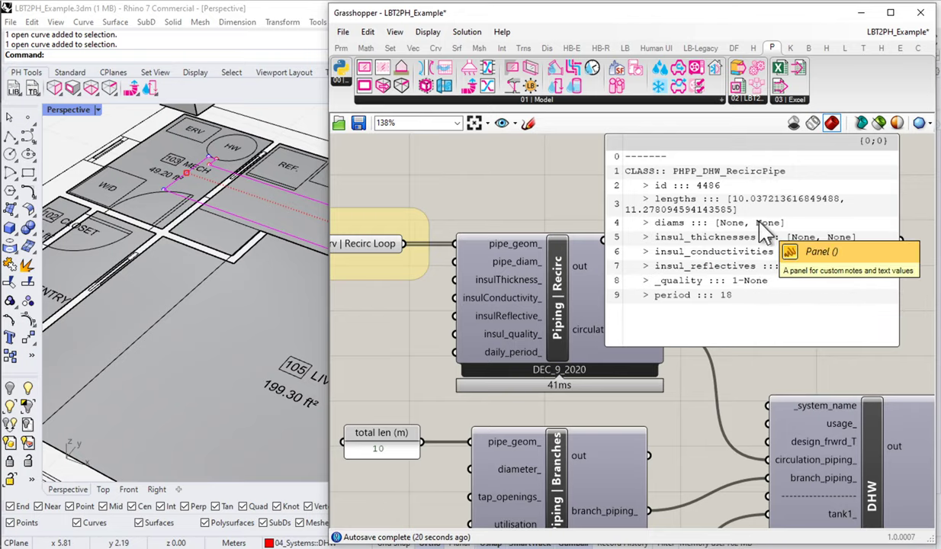
click(654, 222)
drag(654, 222, 773, 223)
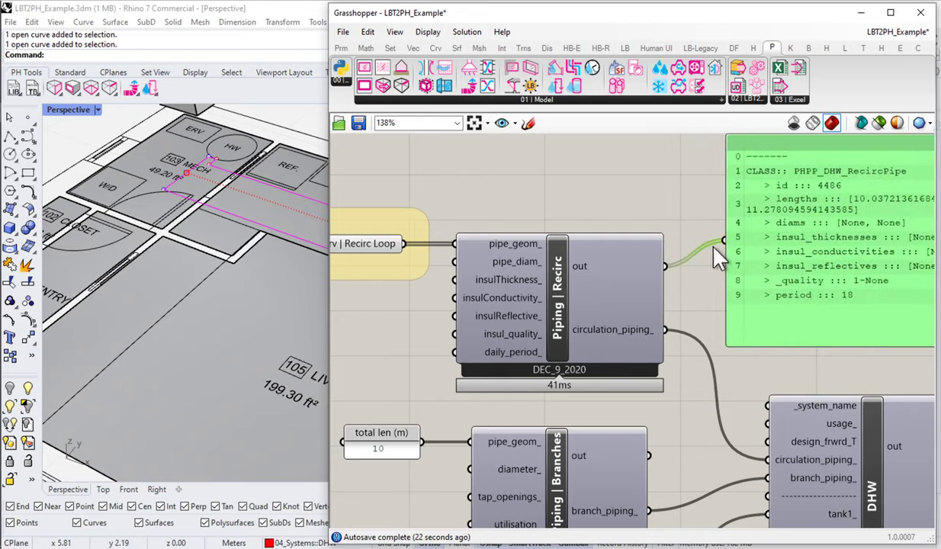
scroll(719, 245, down, 2)
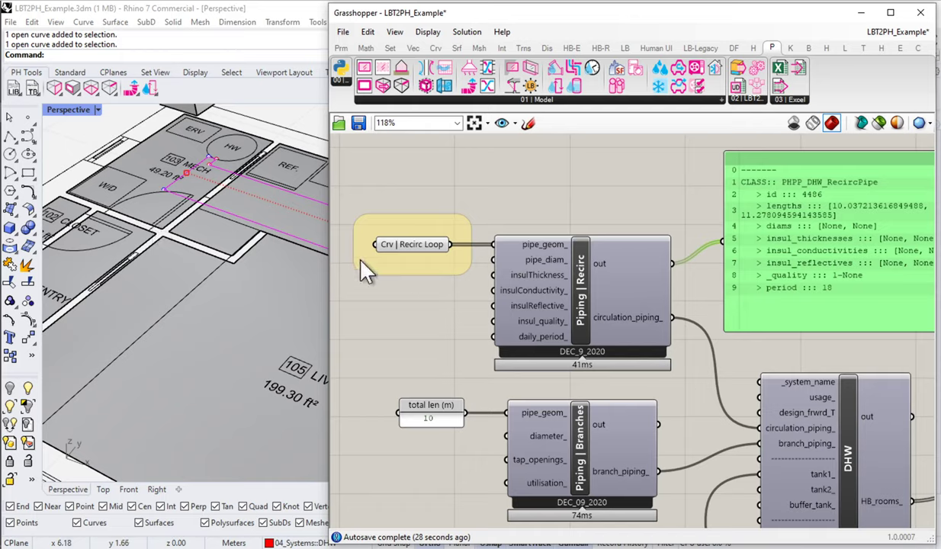
Switch to Rhino and set the selected recirculation pipes' diameter to 15.875 (5/8in) and insulation thickness to 25.400 (1in).
drag(417, 249, 426, 251)
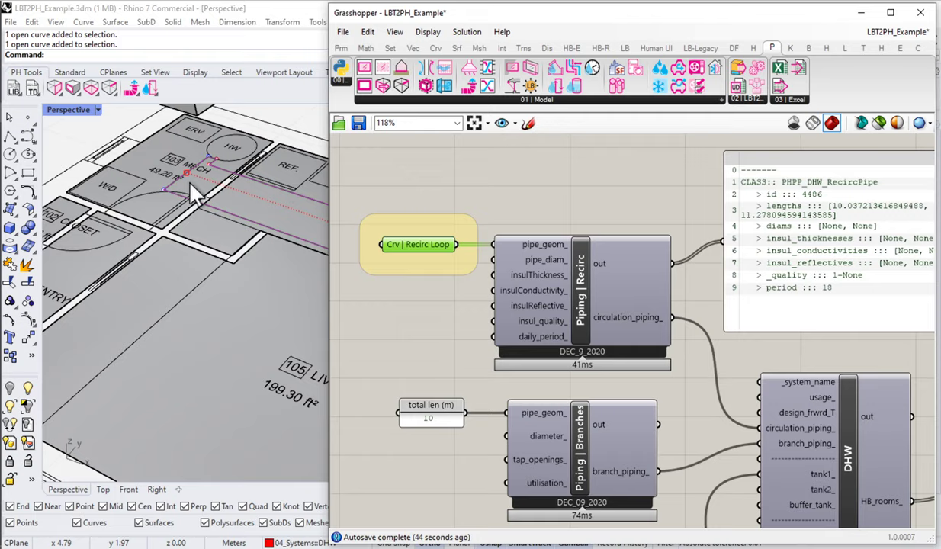
click(861, 13)
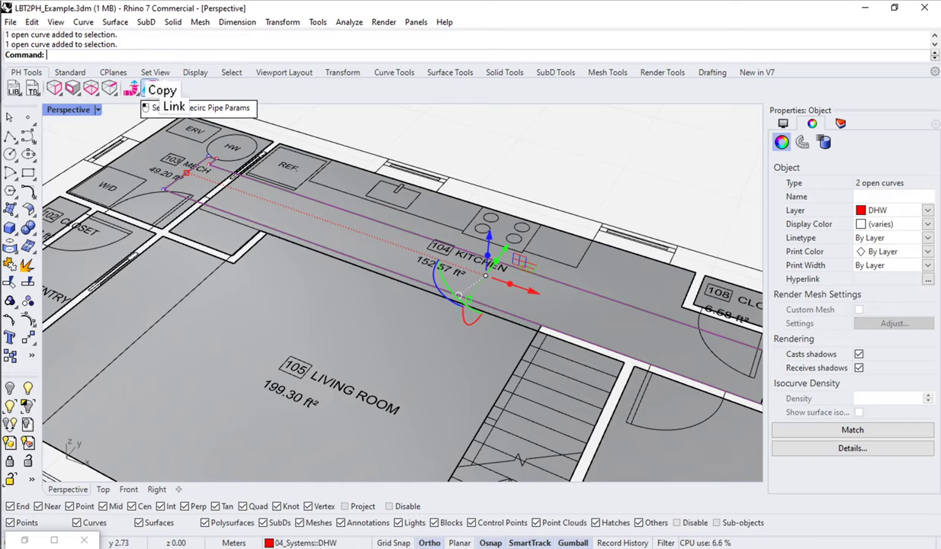
click(150, 89)
drag(481, 207, 414, 136)
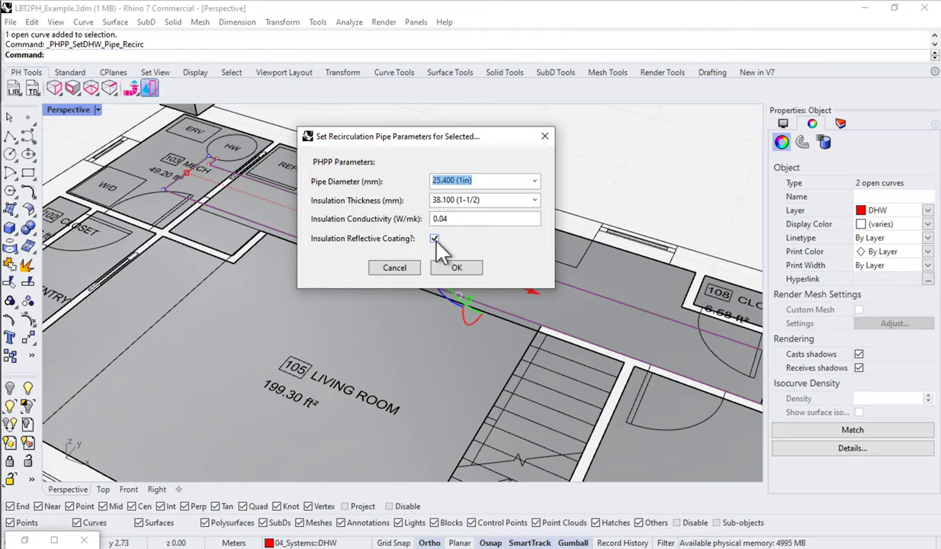
click(535, 181)
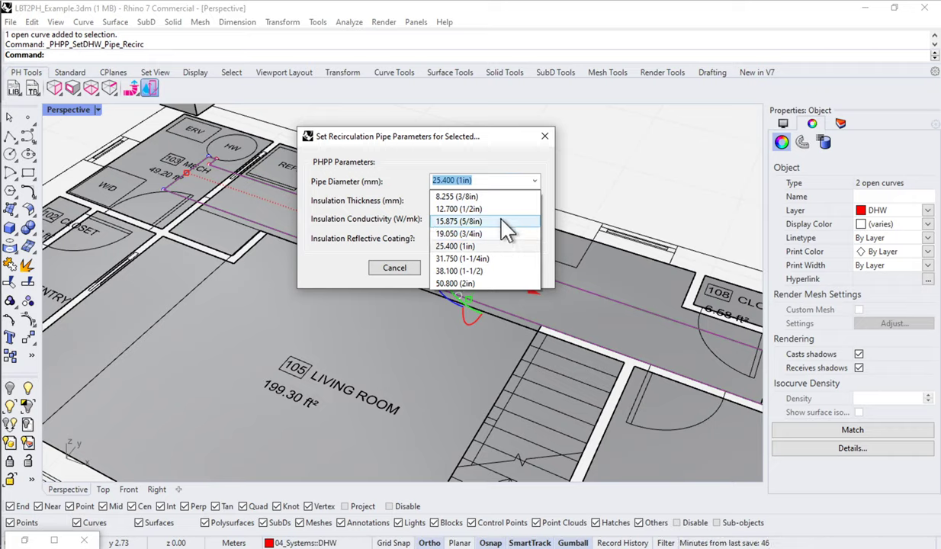
click(503, 221)
click(535, 200)
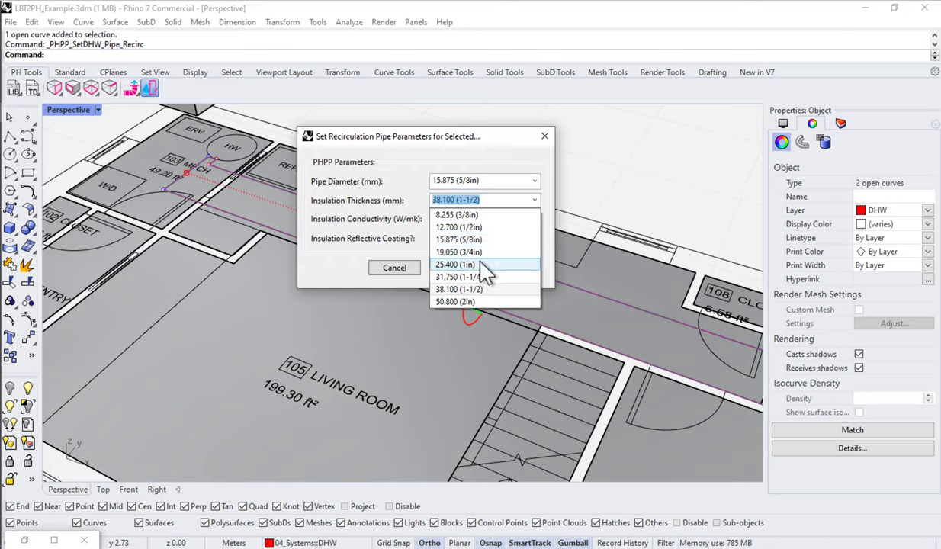
click(483, 264)
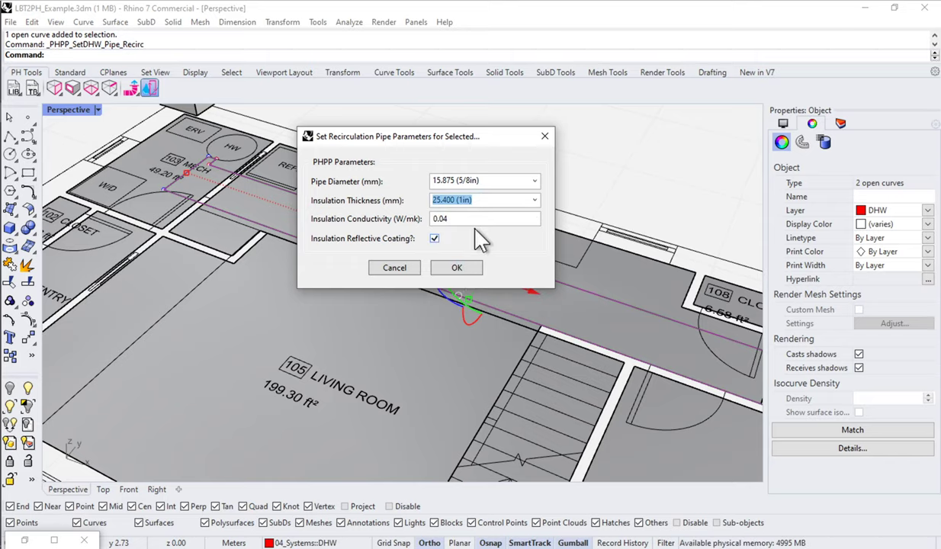
click(450, 267)
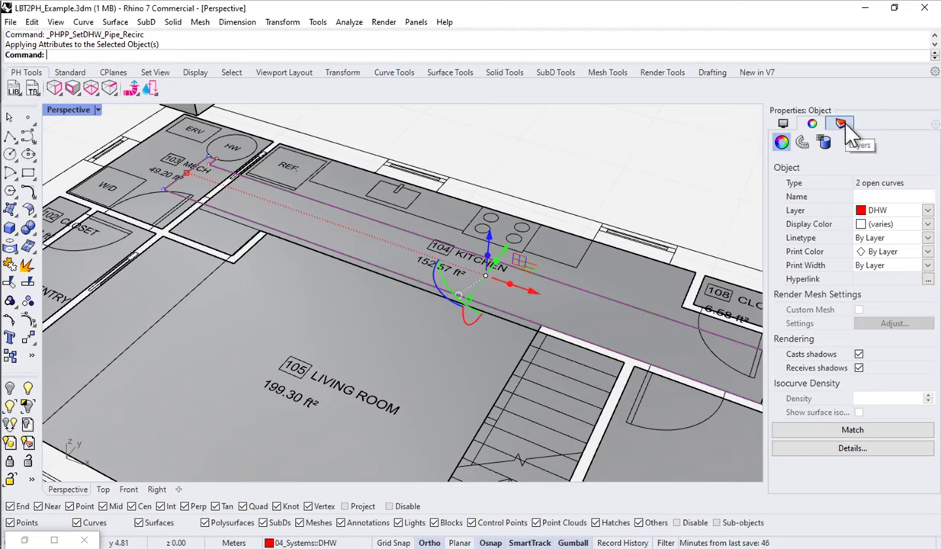
Inspect the selected curves' attribute user text in Rhino and the Piping | Recirc output panel in Grasshopper.
click(825, 145)
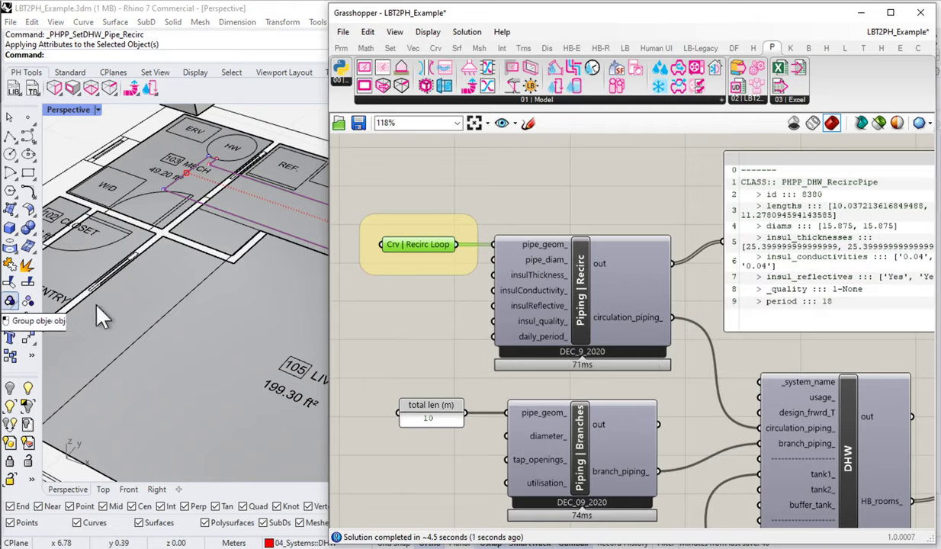
right_drag(703, 276, 534, 264)
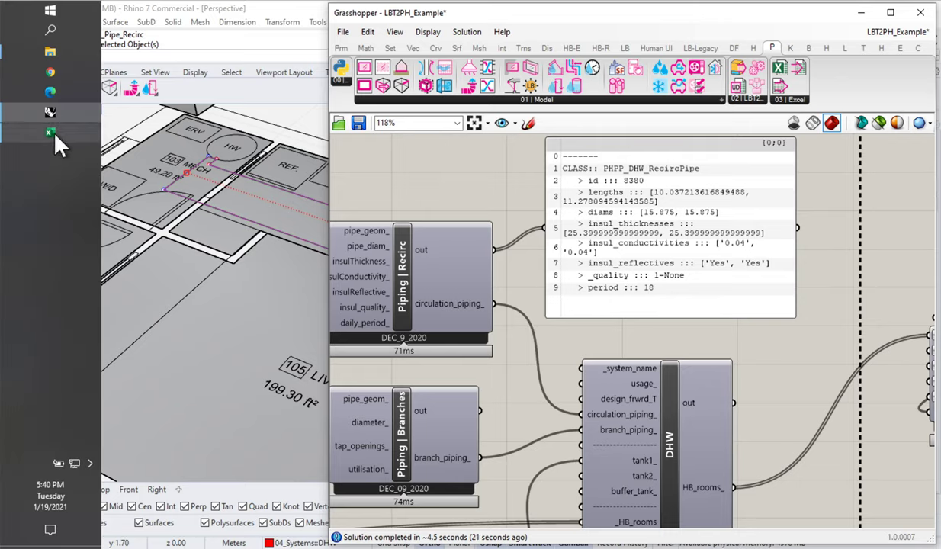
Switch to My_Results.xlsx in Excel and review the DHW circulation pipe inputs in column J of the DHW+Distribution sheet.
click(56, 135)
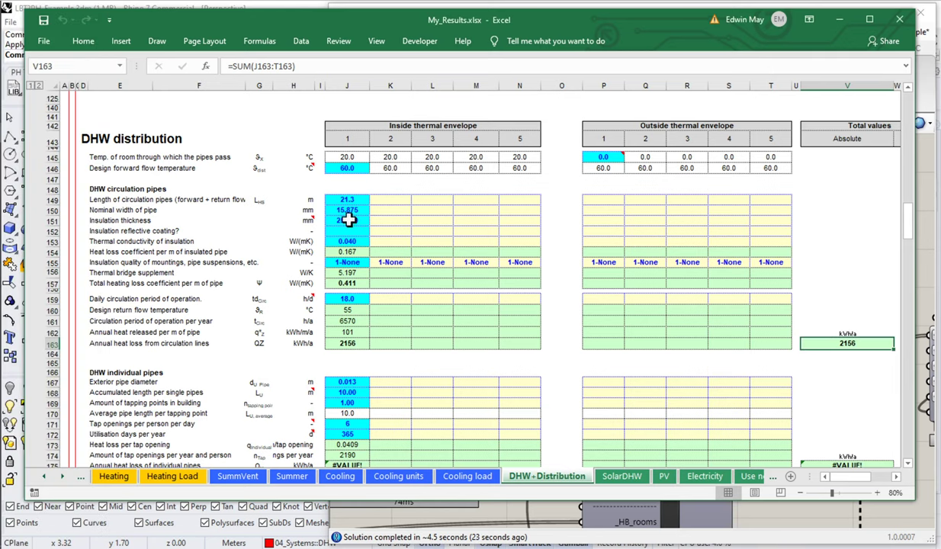
drag(359, 199, 354, 309)
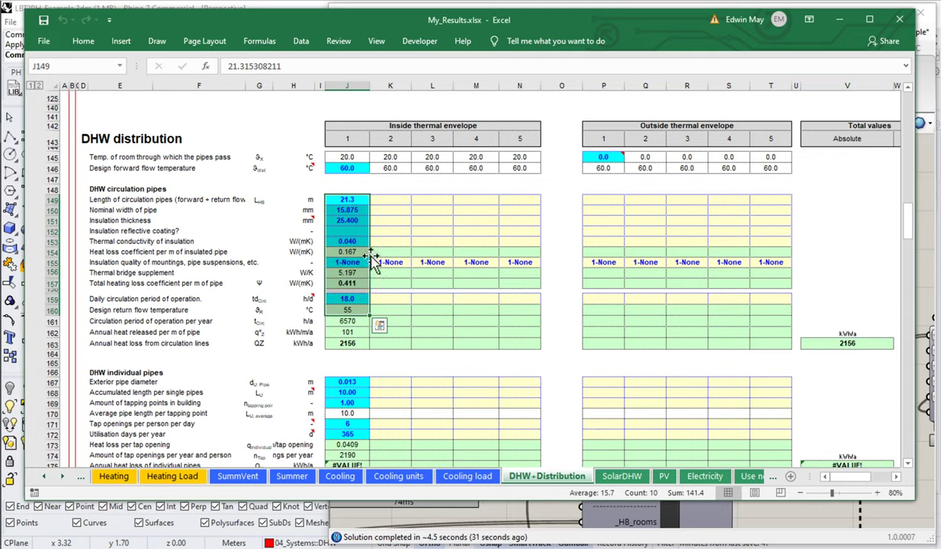
click(357, 199)
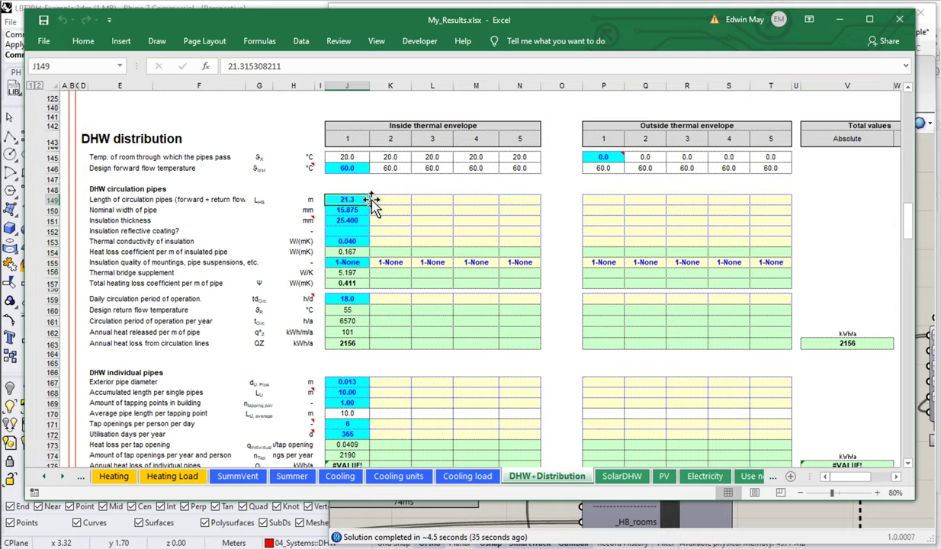
click(358, 211)
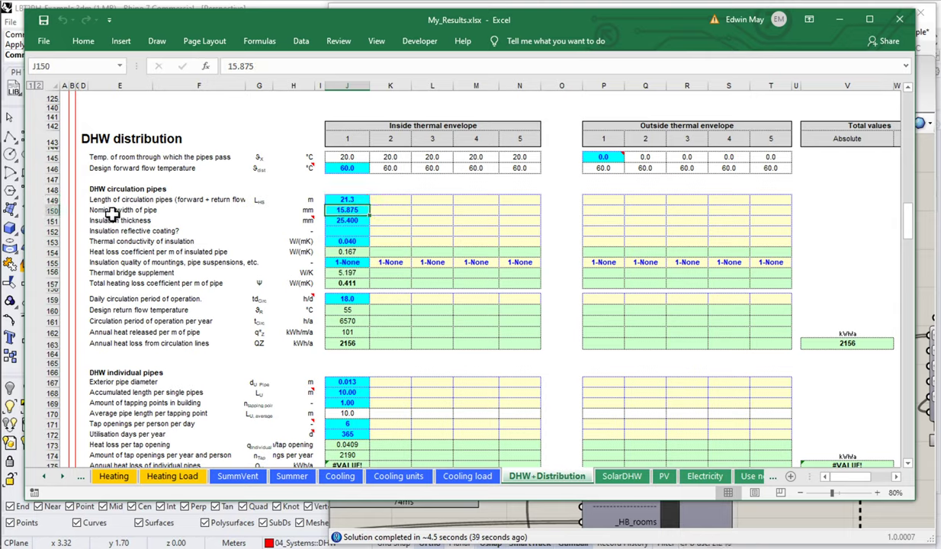
click(347, 221)
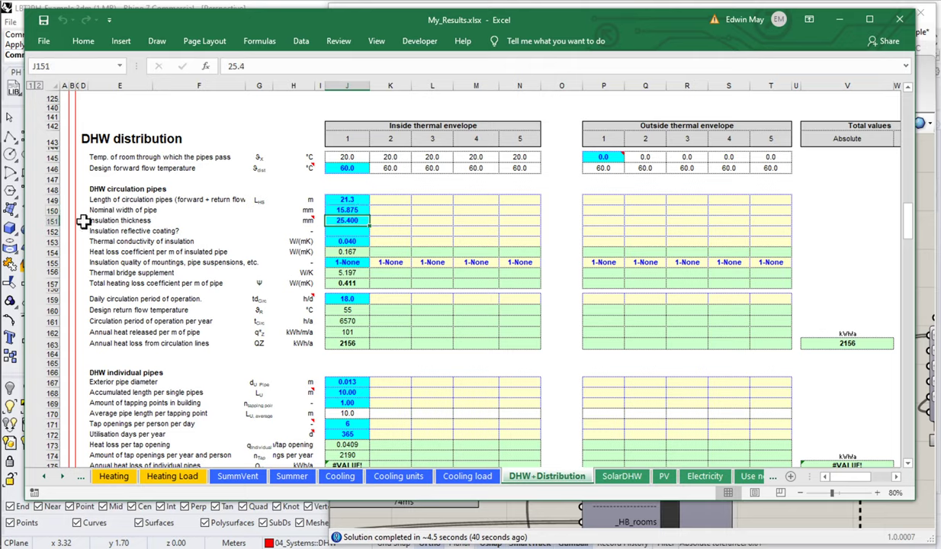
click(347, 209)
click(360, 221)
click(359, 241)
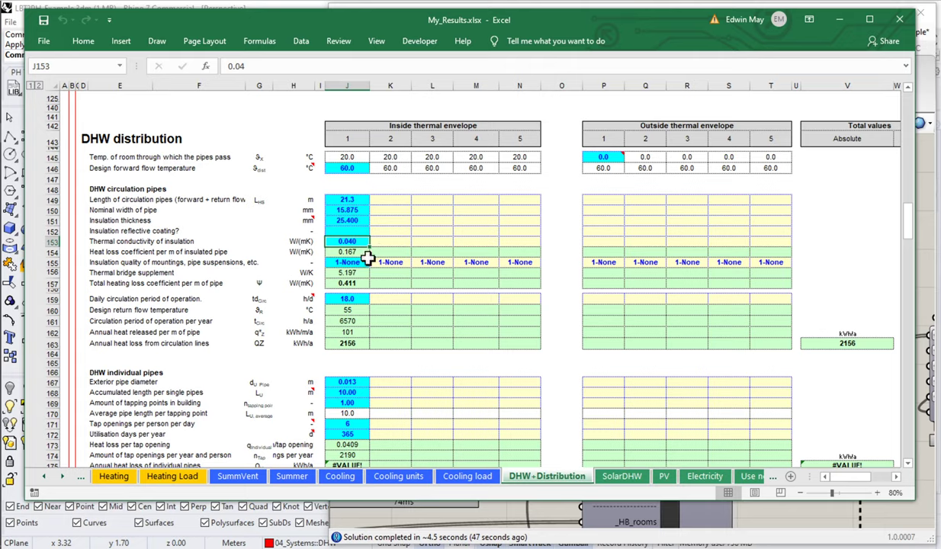
click(349, 299)
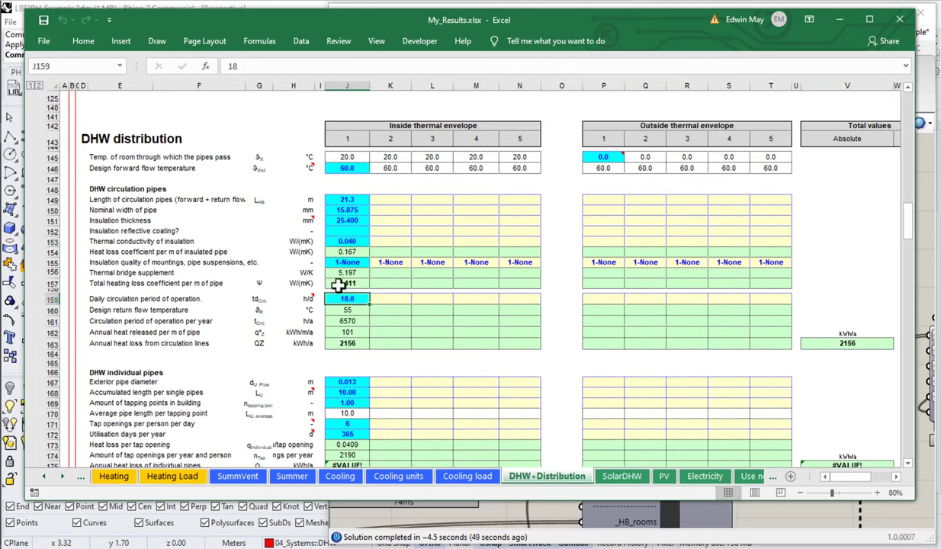
click(839, 19)
Turn off the viewport preview of the Recirc Loop curve parameter in Grasshopper.
right_drag(366, 313, 512, 309)
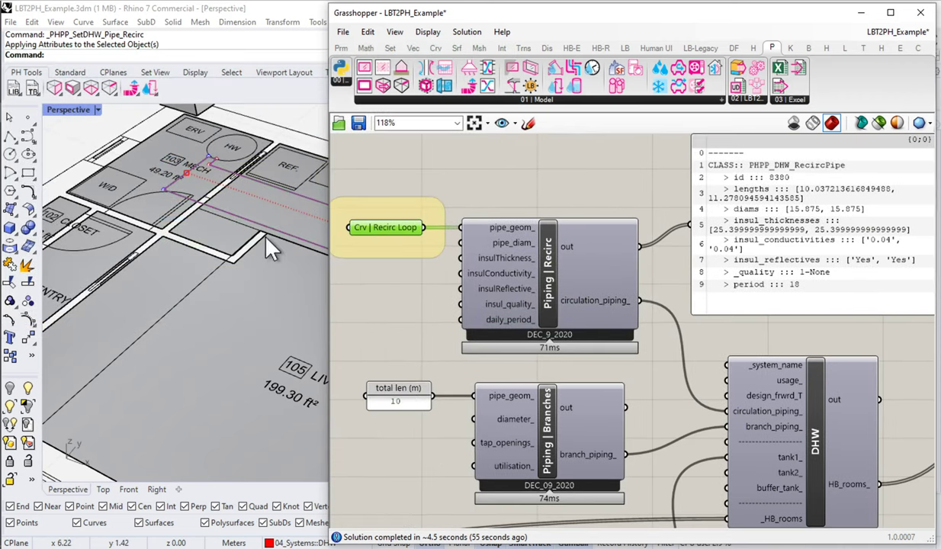
click(300, 119)
scroll(229, 267, down, 2)
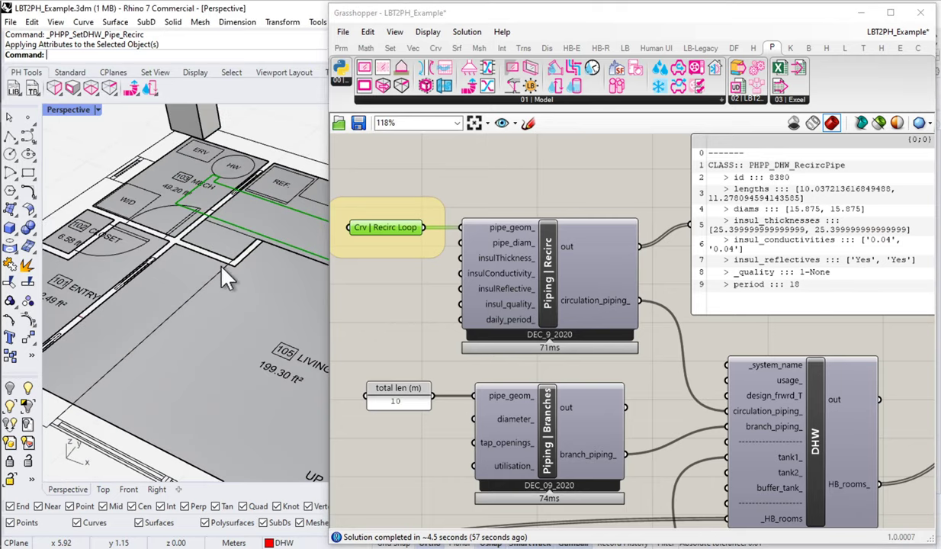
drag(374, 276, 497, 183)
right_click(460, 156)
click(507, 184)
click(412, 160)
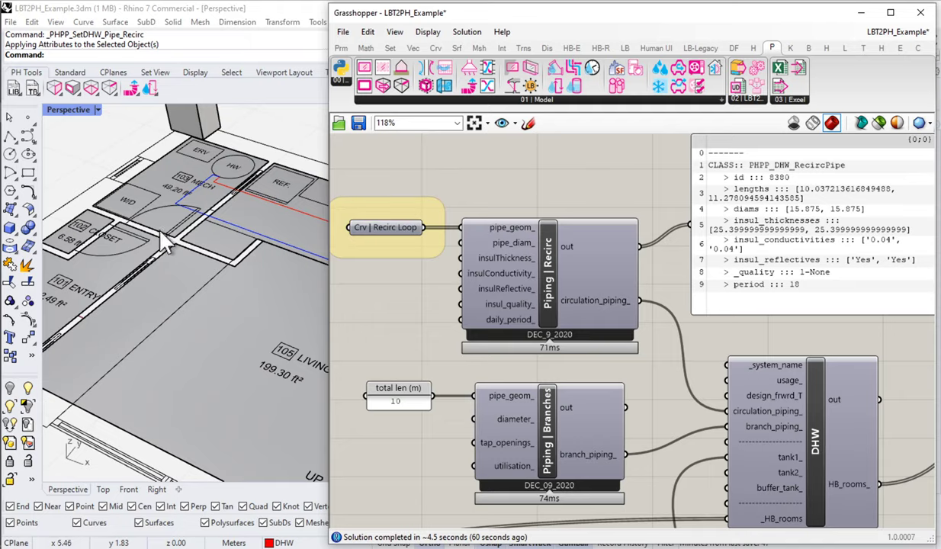
Narrow the Grasshopper window and examine the whole recirculation loop between the mechanical room and the bathroom in Rhino's floor plan.
click(164, 231)
scroll(219, 304, up, 3)
scroll(219, 304, down, 8)
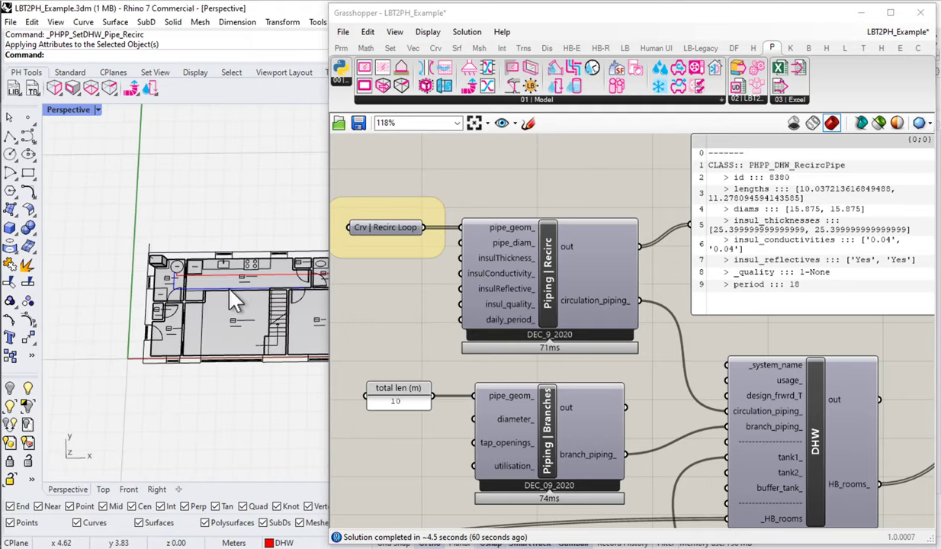
drag(329, 222, 467, 222)
scroll(231, 290, up, 4)
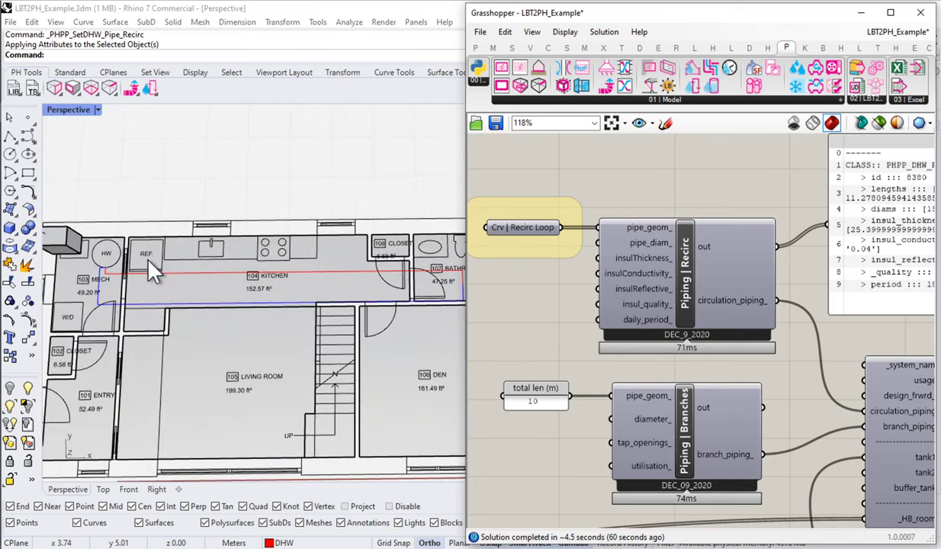
scroll(149, 264, down, 2)
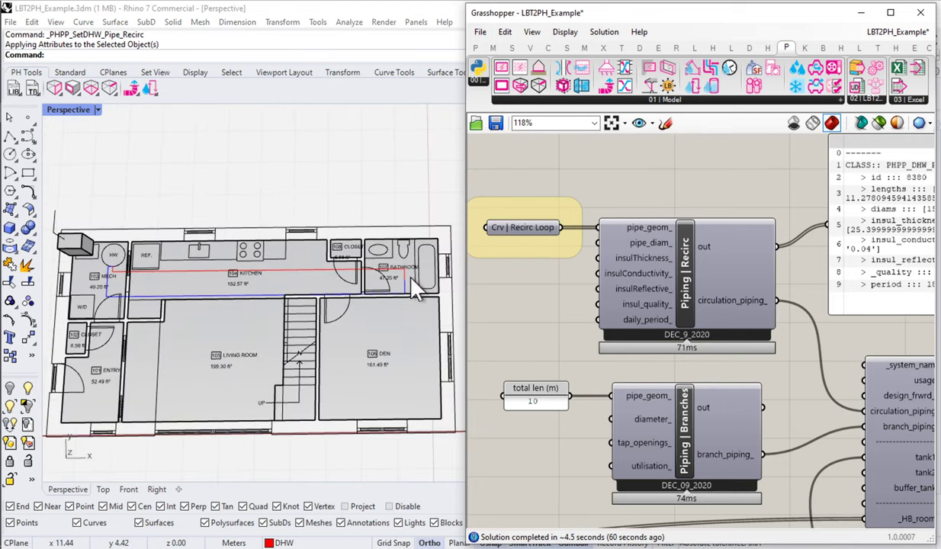
right_drag(406, 287, 408, 300)
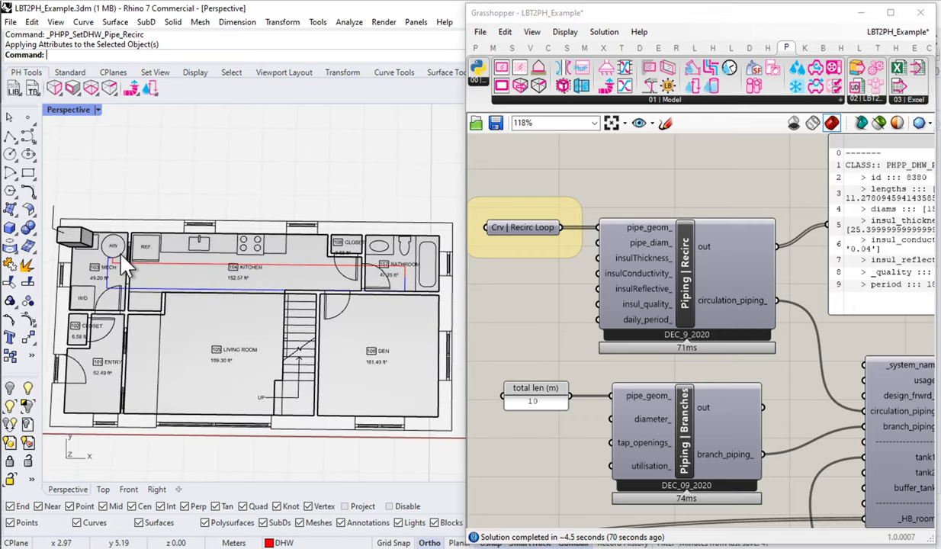
Widen the Grasshopper window to show the piping components together with the Recirc output panel.
click(463, 237)
drag(463, 237, 260, 252)
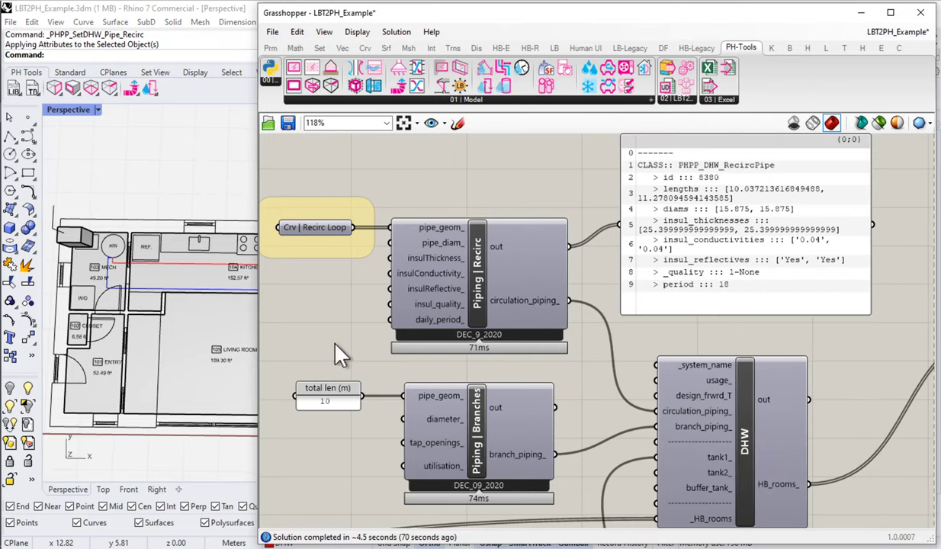
mouse_move(432, 261)
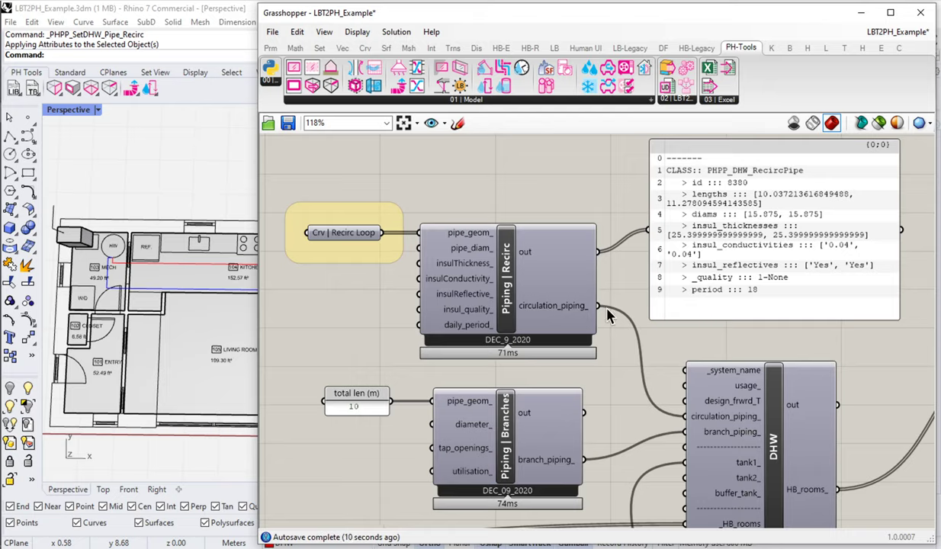
Move the Piping | Recirc component out of the way and wire the Recirc Loop curve directly into the DHW component's circulation_piping_ input.
click(686, 277)
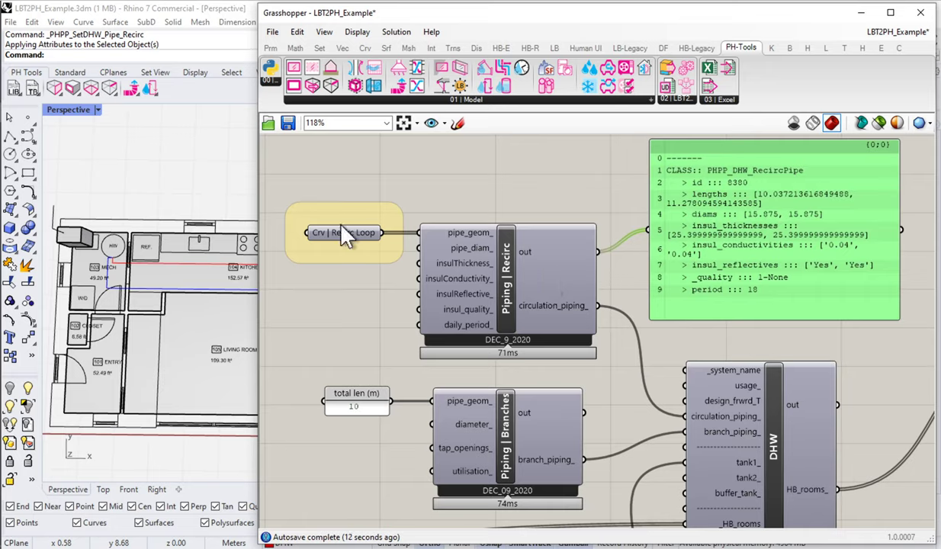
click(472, 290)
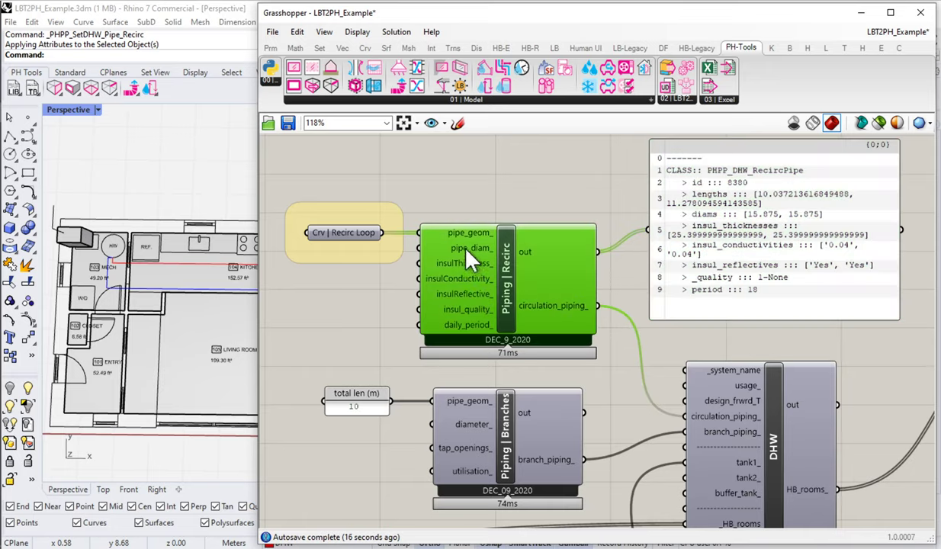
drag(510, 273, 534, 235)
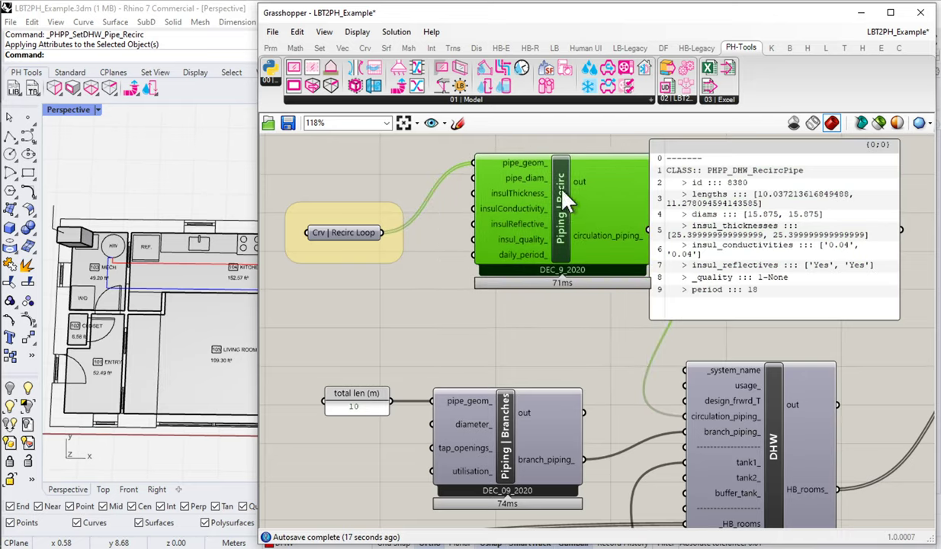
drag(563, 196, 547, 163)
drag(380, 232, 687, 418)
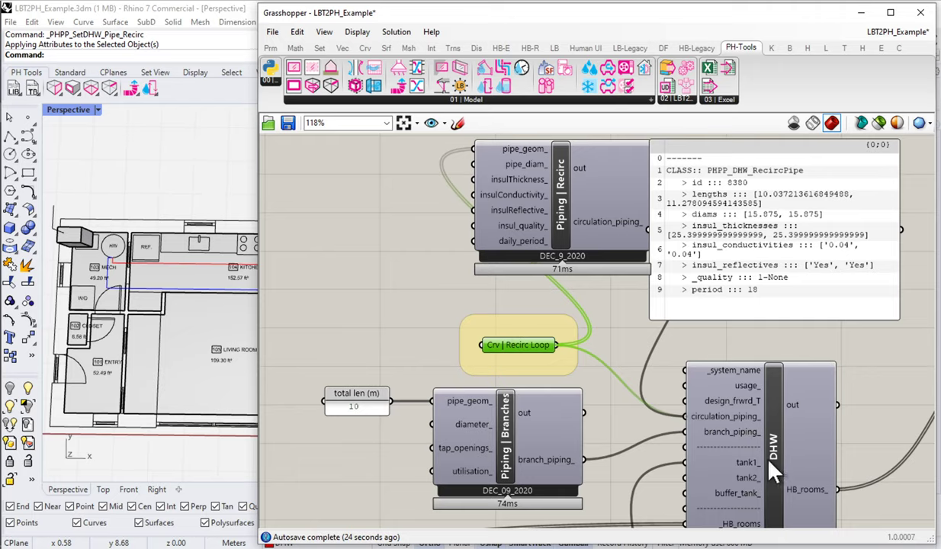
Delete the Piping | Recirc component with its output panel and place the Recirc Loop group just above Piping | Branches.
click(717, 333)
click(649, 246)
drag(689, 329, 607, 213)
key(Delete)
mouse_move(557, 354)
mouse_down()
mouse_move(567, 332)
mouse_move(570, 358)
mouse_up()
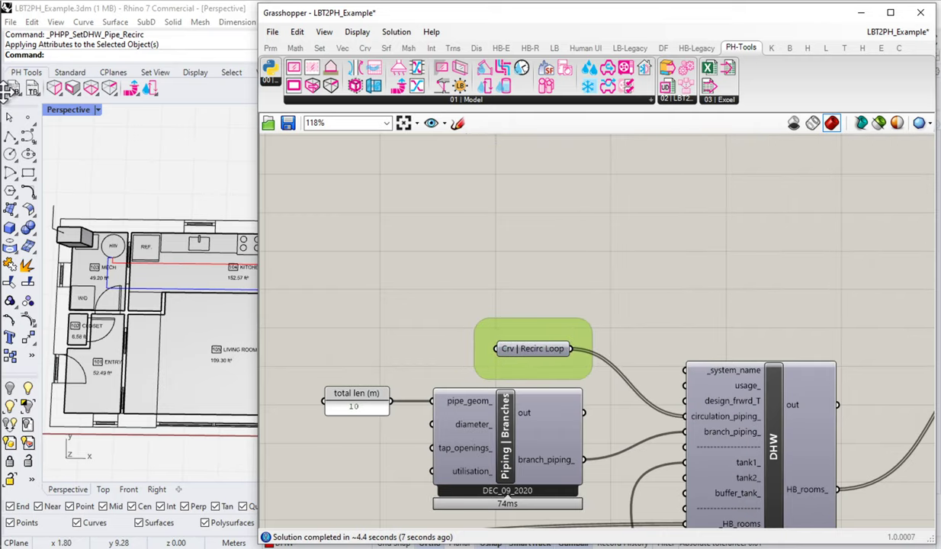
Check the circulation pipe inputs in column J of My_Results.xlsx in Excel, and return to Grasshopper to examine the DHW branch piping.
mouse_move(2, 91)
click(34, 132)
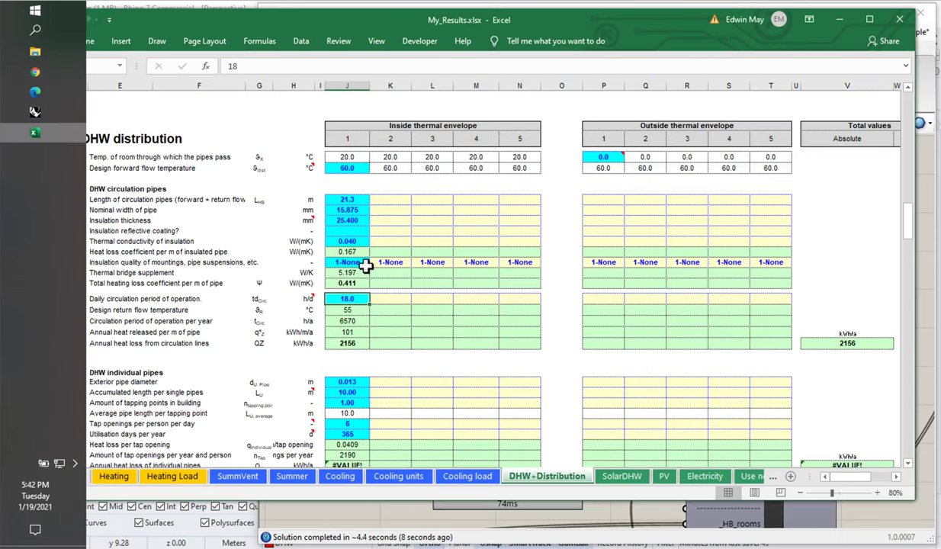
drag(355, 198, 351, 306)
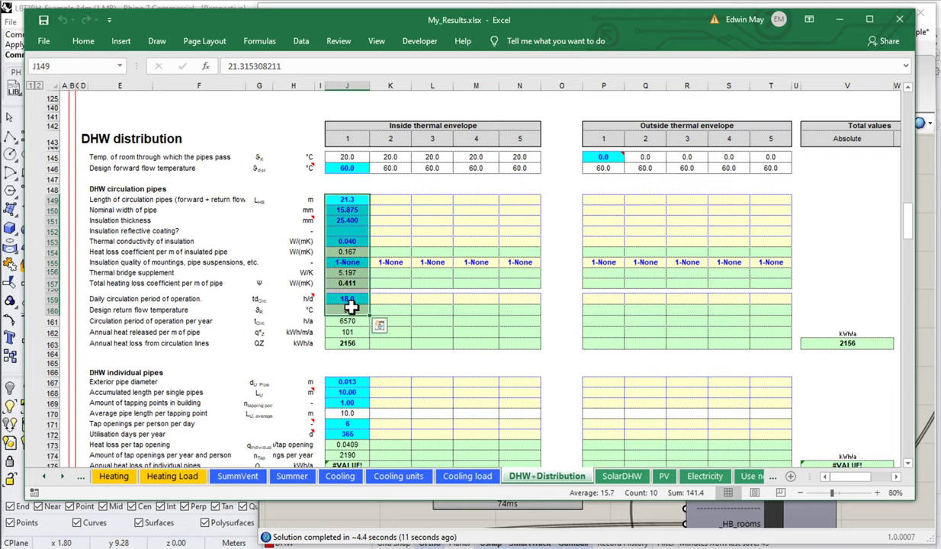
drag(357, 211, 358, 218)
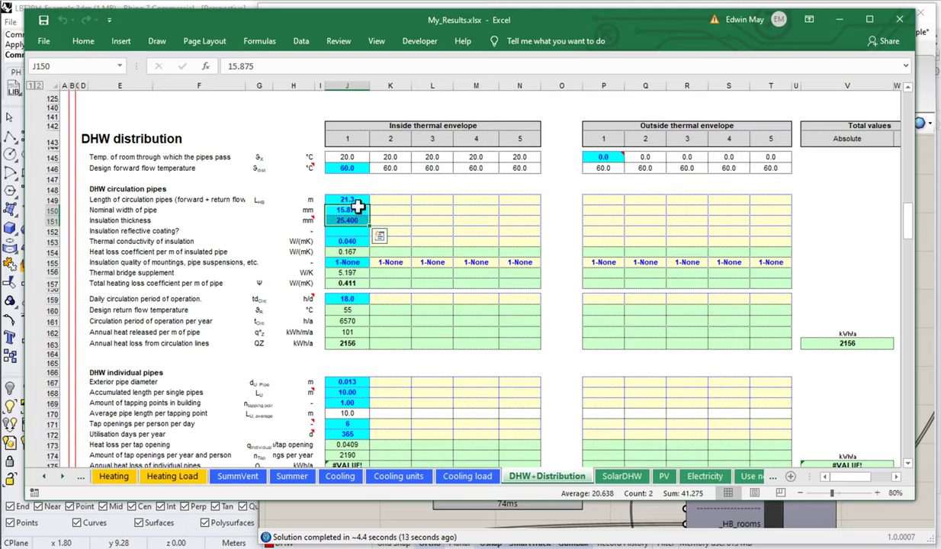
click(839, 20)
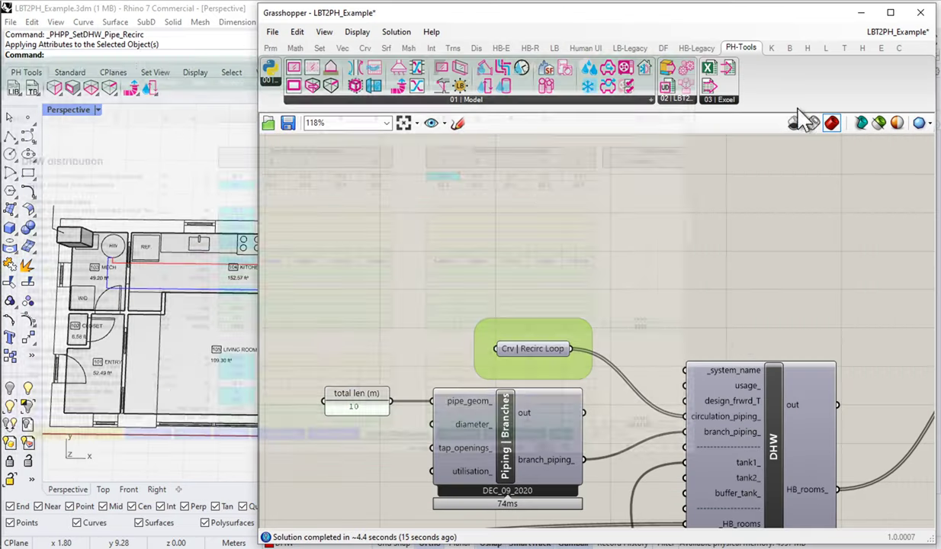
right_drag(661, 349, 645, 316)
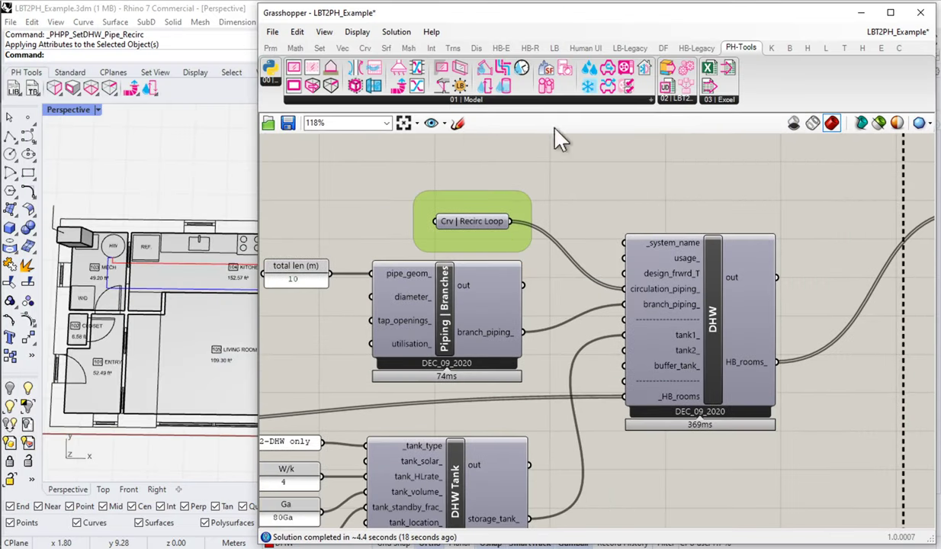
scroll(522, 345, down, 4)
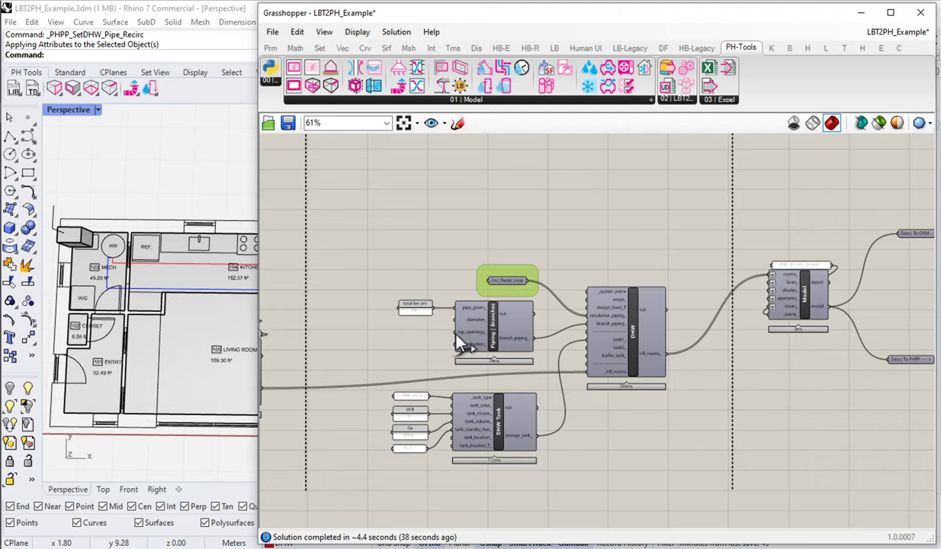
scroll(462, 311, up, 3)
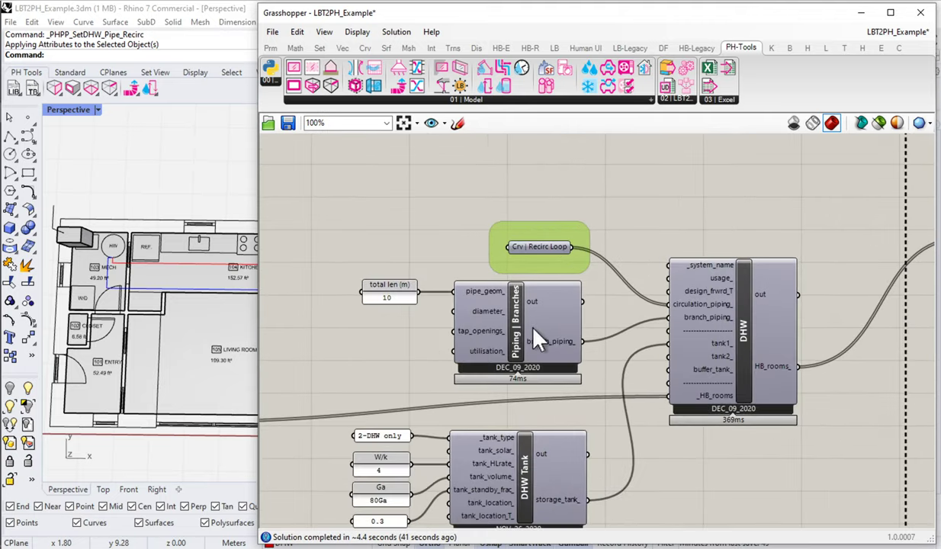
Switch to Rhino and draw a 24" vertical line upward from the wall behind the kitchen sink as a branch pipe.
click(861, 12)
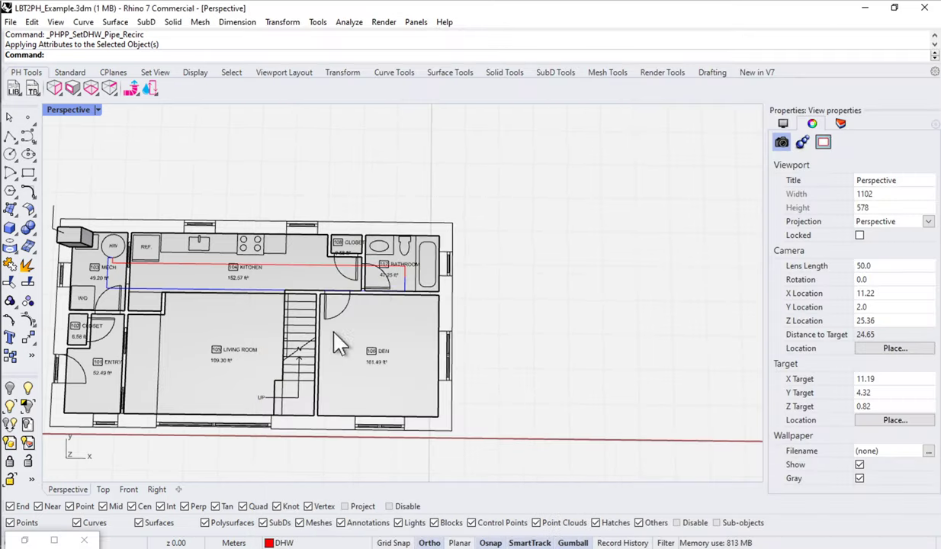
shift+right_drag(273, 321, 363, 326)
scroll(364, 327, up, 6)
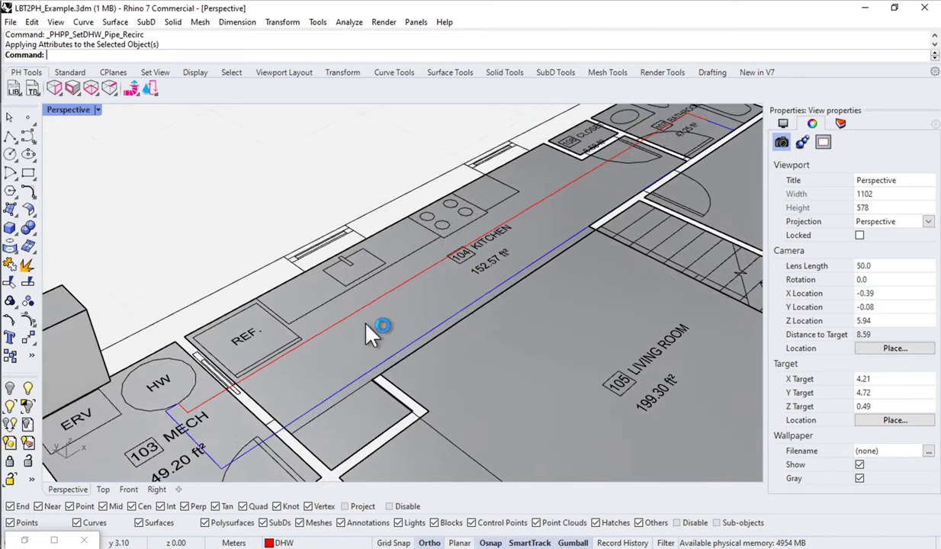
shift+right_drag(242, 388, 389, 283)
scroll(386, 272, up, 3)
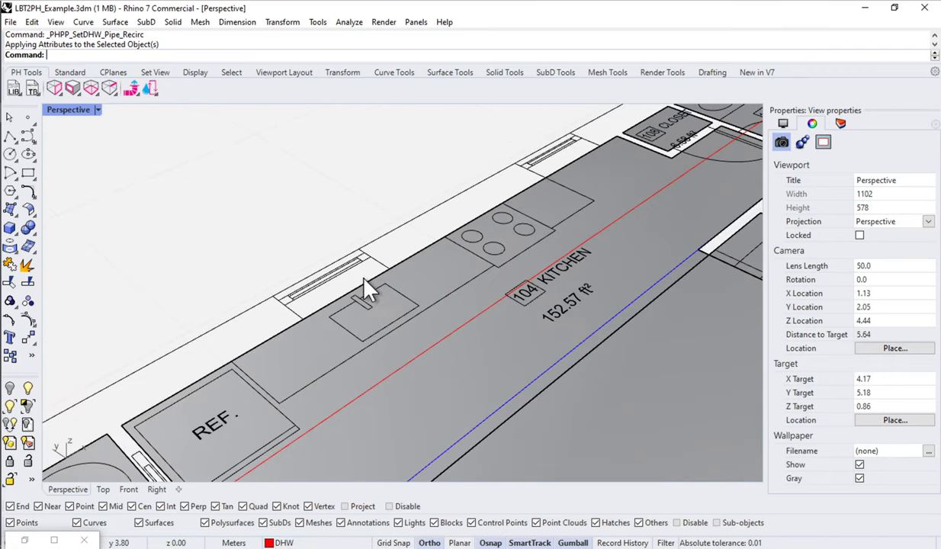
text(l)
key(Return)
text(v)
key(Return)
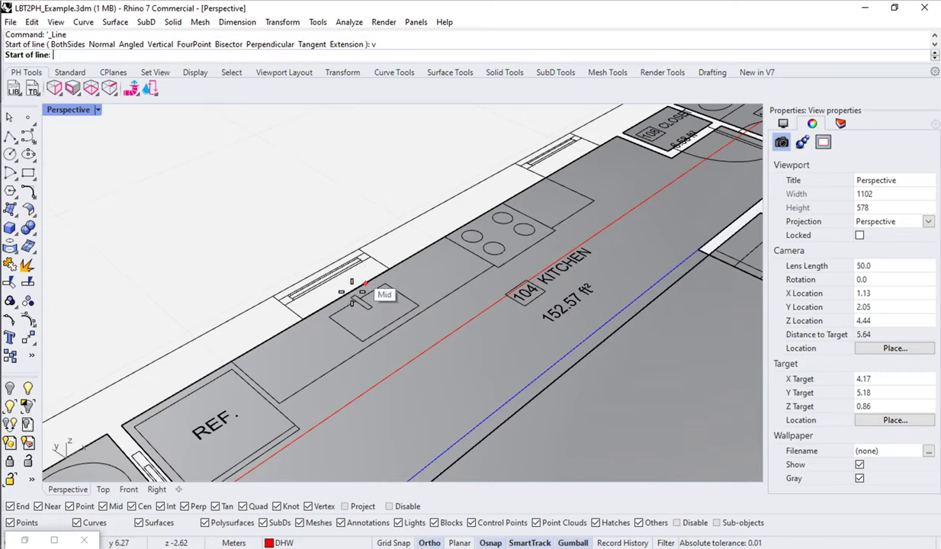
click(351, 292)
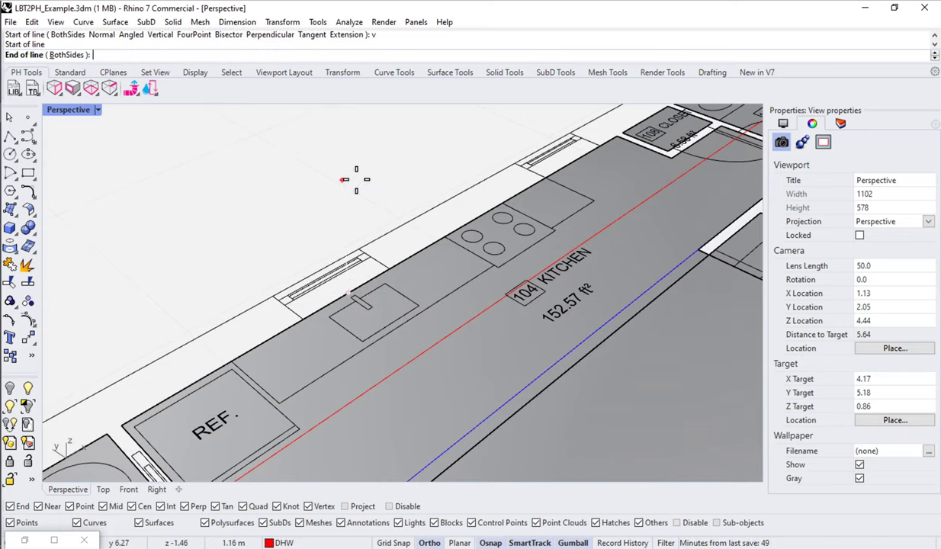
text(24)
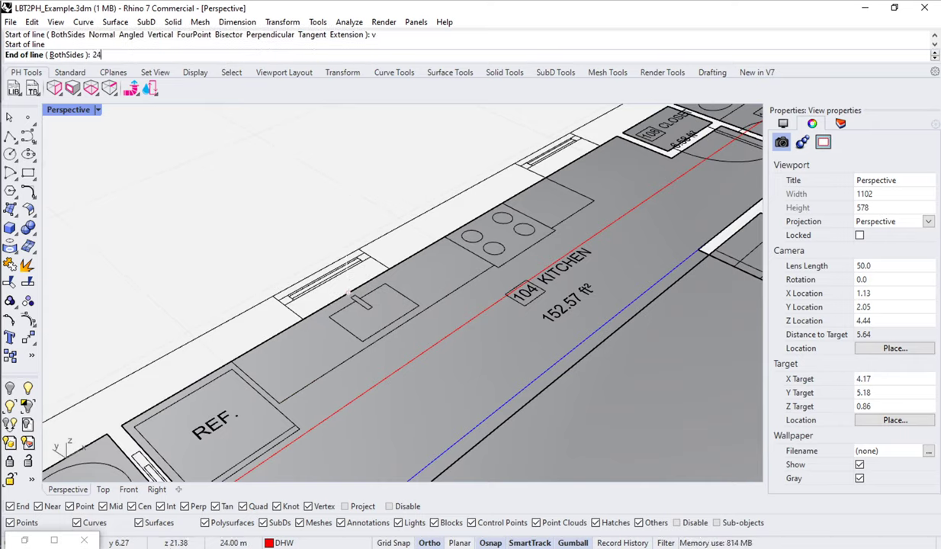
text(")
key(Return)
click(357, 168)
Draw a 24" vertical line upward from the wall behind the bathroom sink.
scroll(473, 214, down, 5)
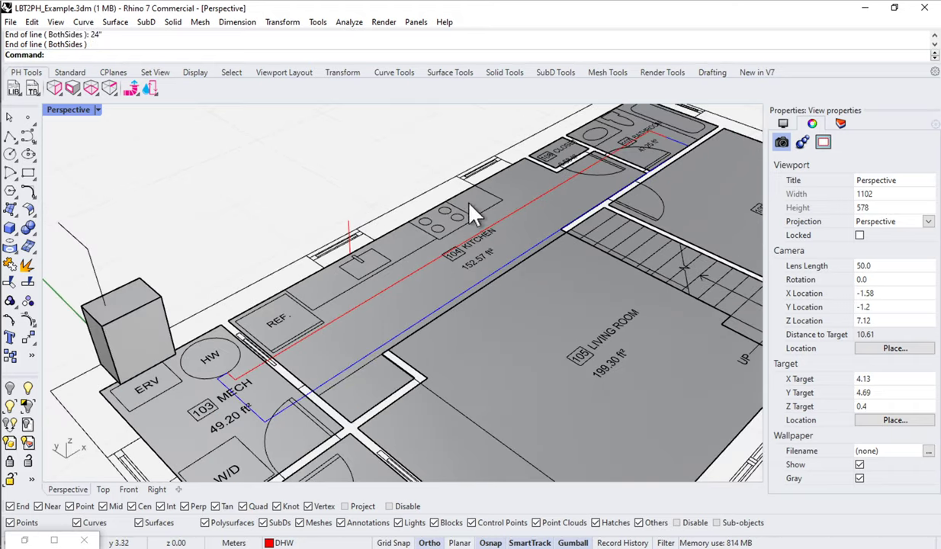
shift+right_drag(496, 206, 545, 206)
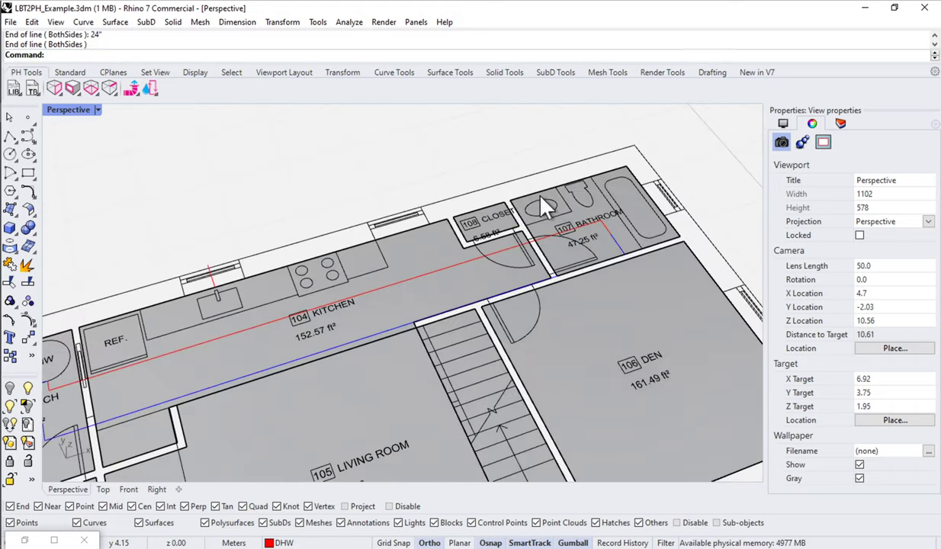
scroll(546, 206, up, 5)
text(l)
key(Return)
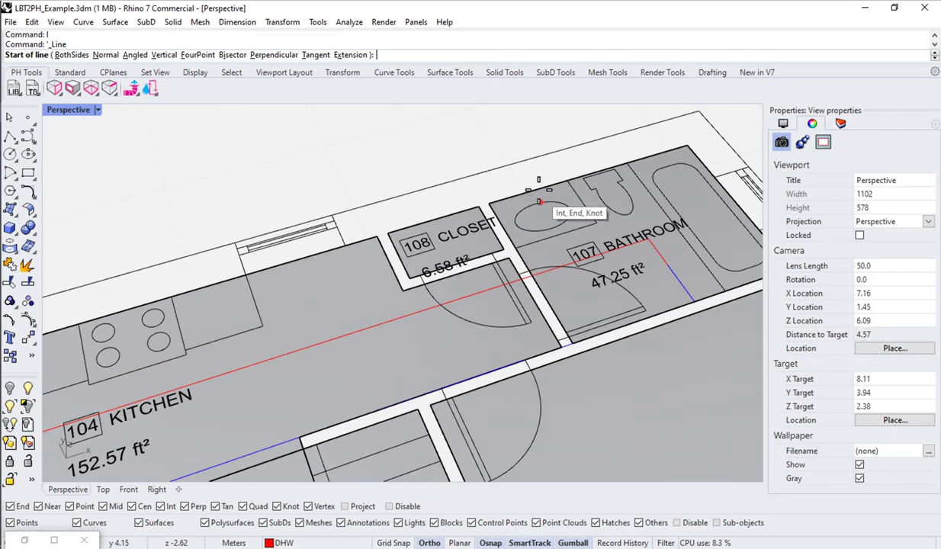
text(v)
key(Return)
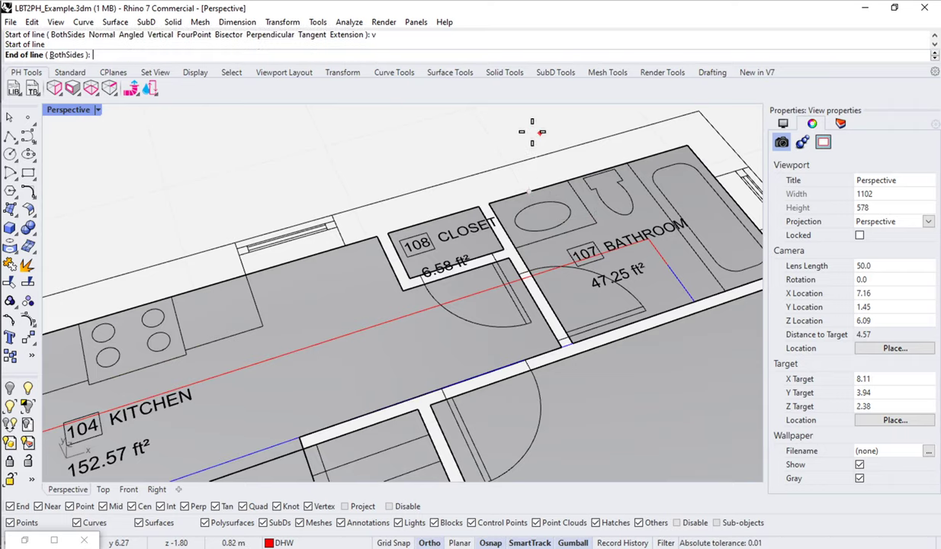
text(24")
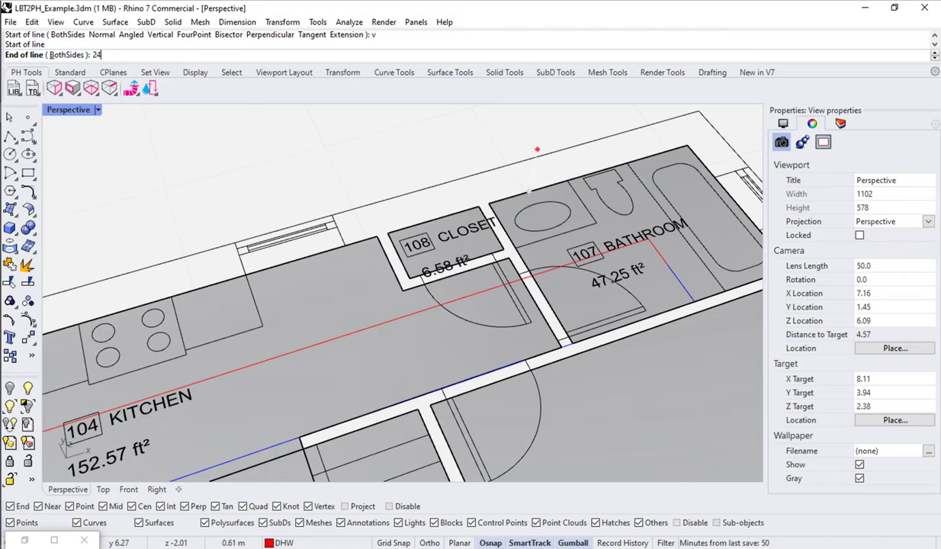
key(Return)
click(538, 133)
Draw a 5' vertical line upward from the exterior wall at the head of the bathtub.
scroll(473, 202, down, 5)
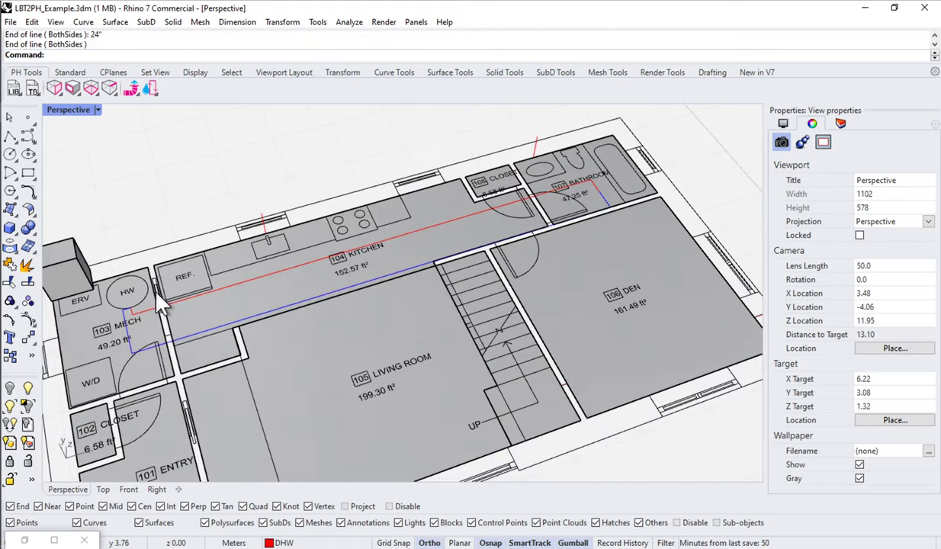
shift+right_drag(456, 301, 519, 301)
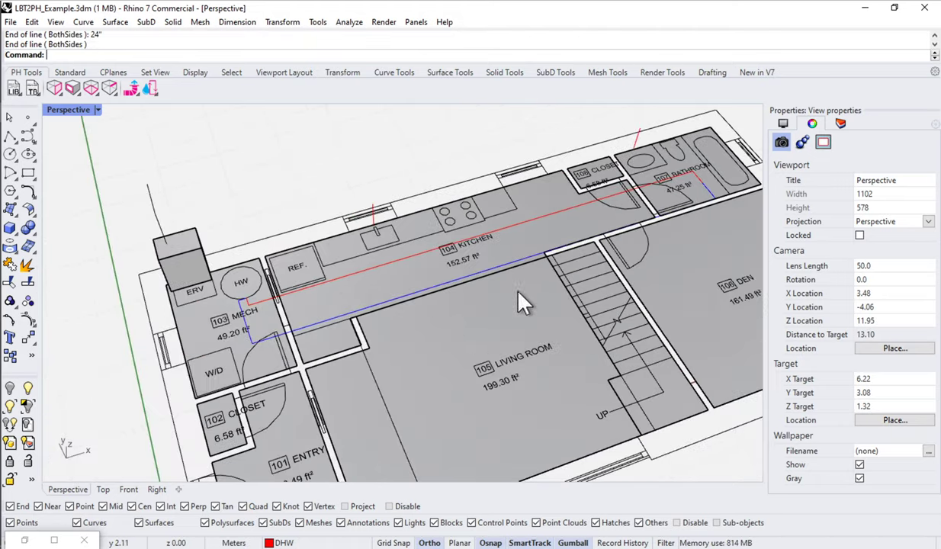
scroll(289, 315, up, 6)
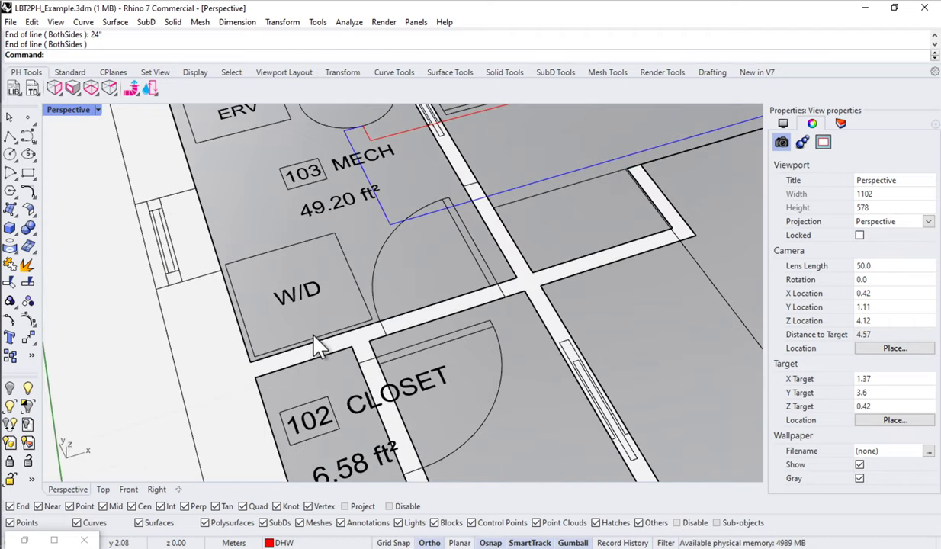
scroll(314, 337, down, 3)
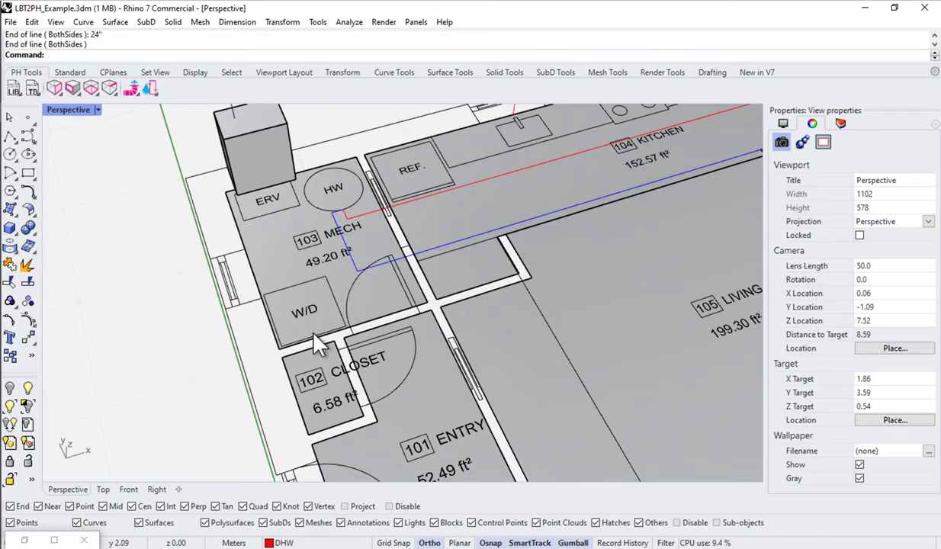
scroll(314, 336, down, 3)
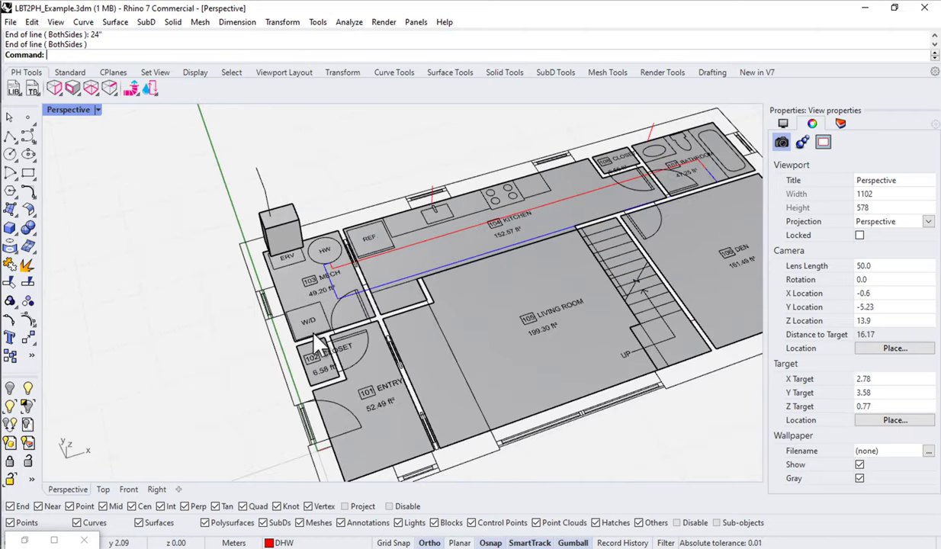
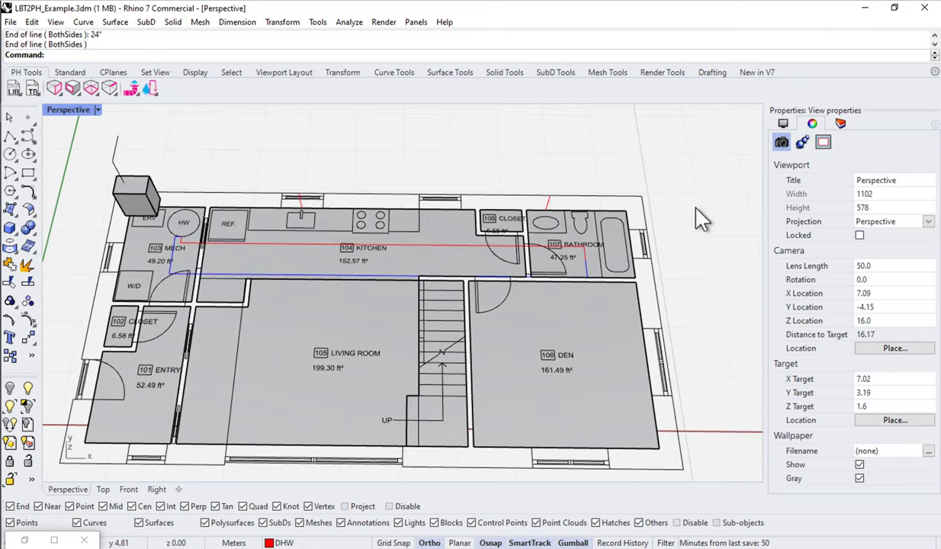
scroll(534, 221, up, 8)
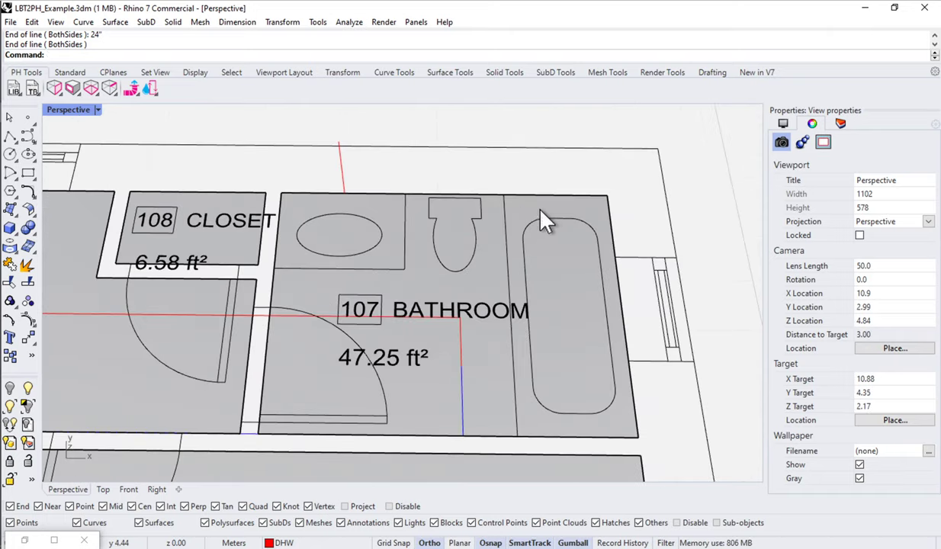
text(l)
key(Return)
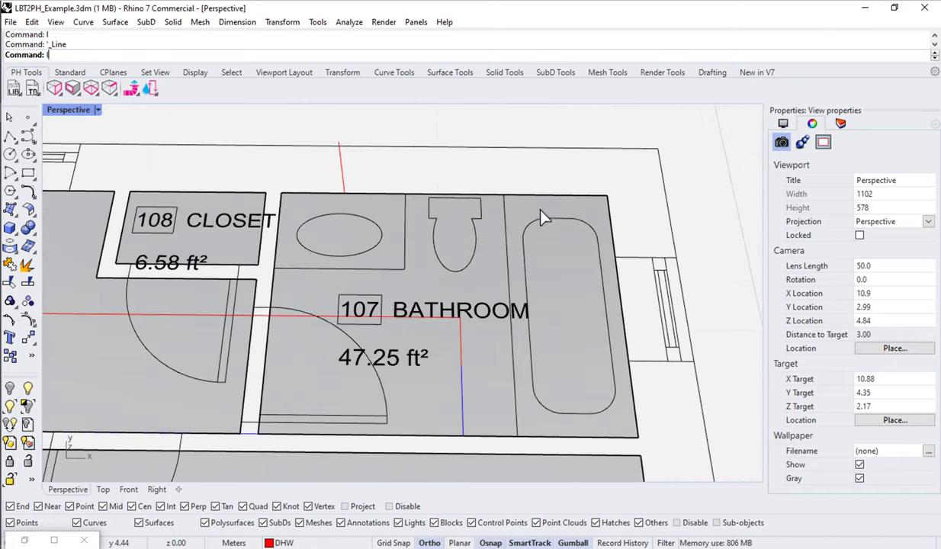
text(v)
key(Return)
right_drag(559, 194, 511, 347)
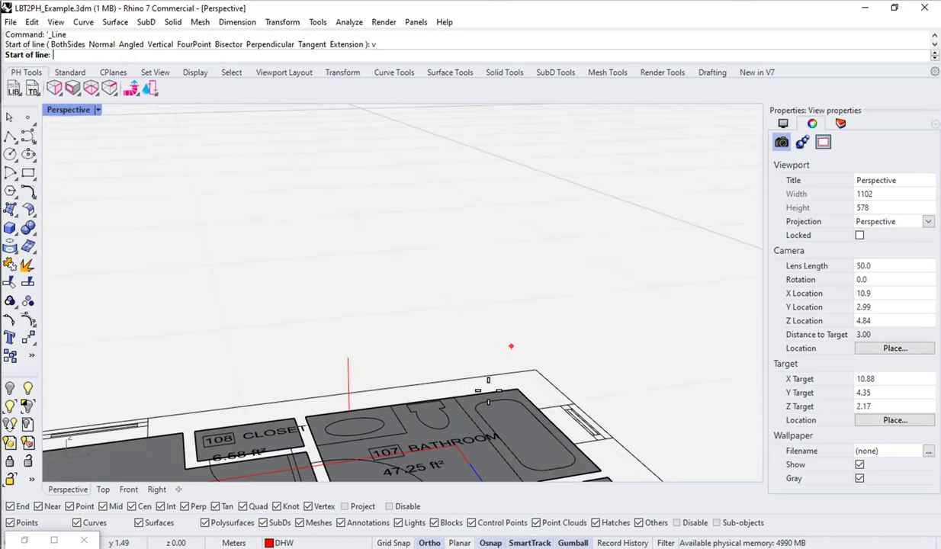
click(488, 392)
text(5)
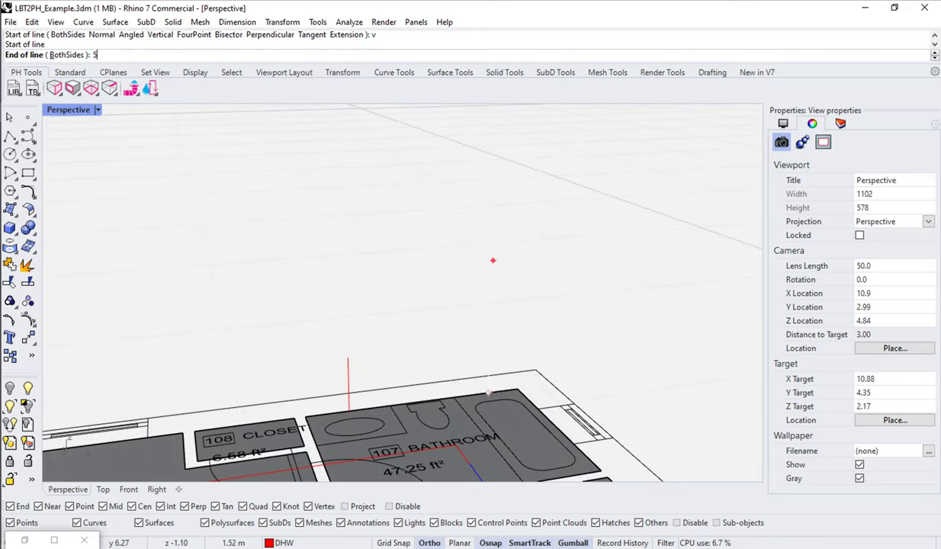
text(')
key(Return)
click(489, 222)
Hide the Plan_01 layer so that only the floor surfaces and the piping remain displayed.
right_drag(487, 231, 182, 368)
scroll(280, 306, up, 5)
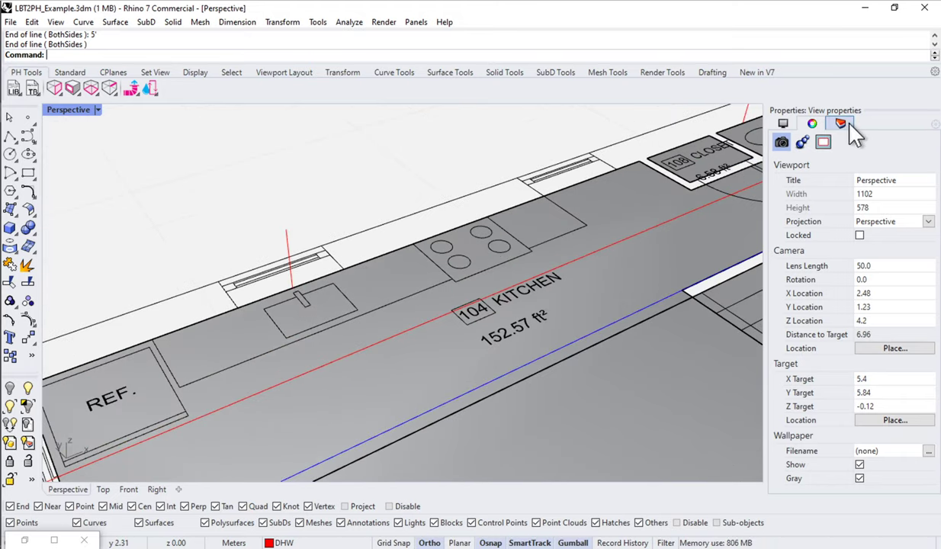
click(840, 123)
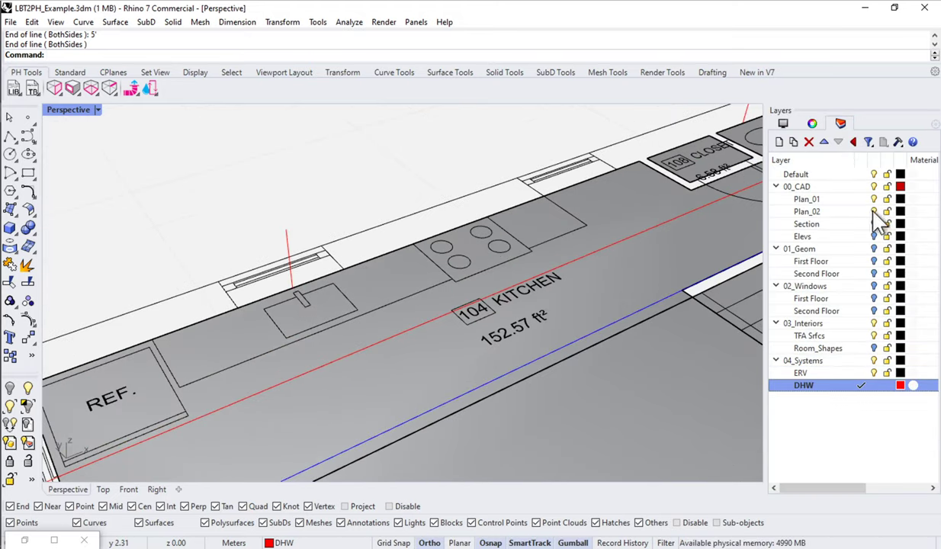
click(875, 199)
Draw a line from the base of the kitchen sink riser perpendicular to the red hot water recirculation pipe.
scroll(324, 296, down, 3)
scroll(324, 287, up, 4)
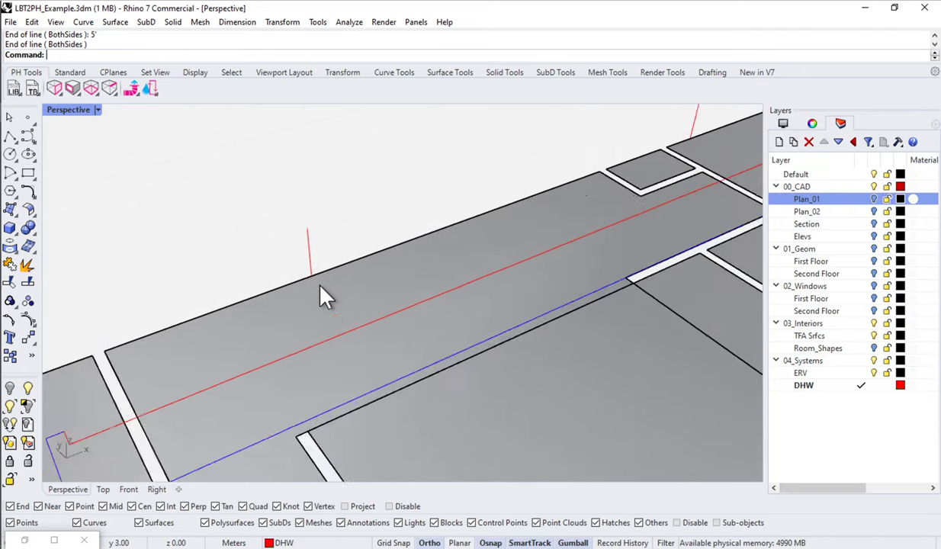
text(l)
key(Return)
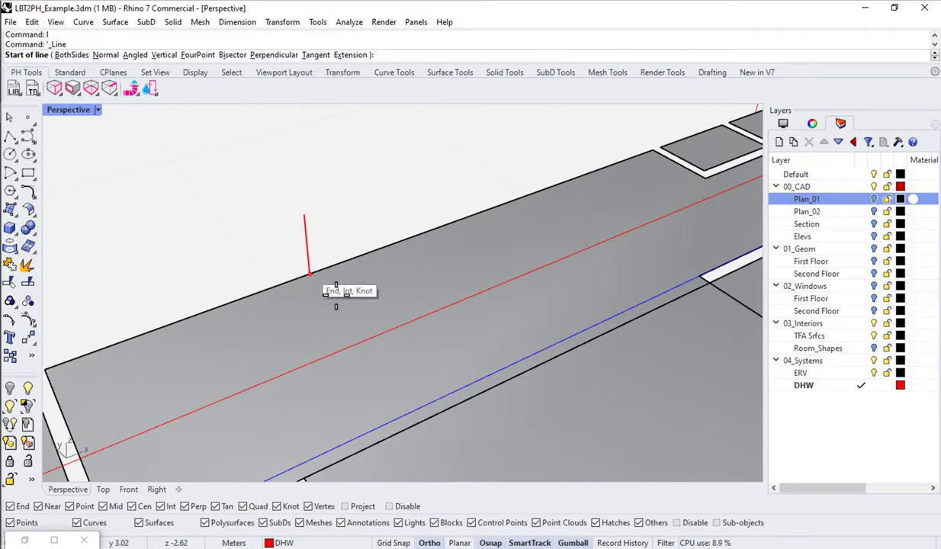
click(309, 272)
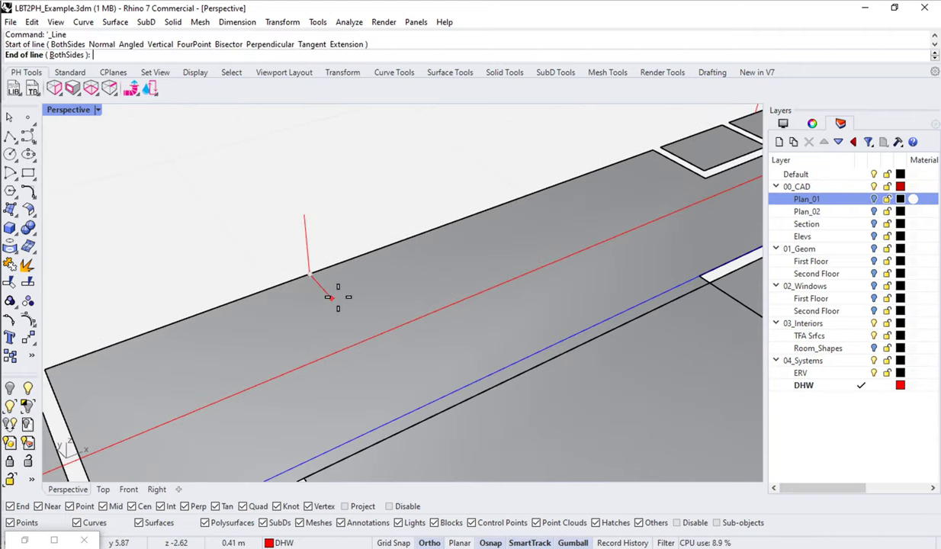
click(372, 331)
Draw a line from the base of the bathroom sink riser to the red recirculation pipe.
scroll(359, 336, down, 4)
scroll(560, 259, up, 2)
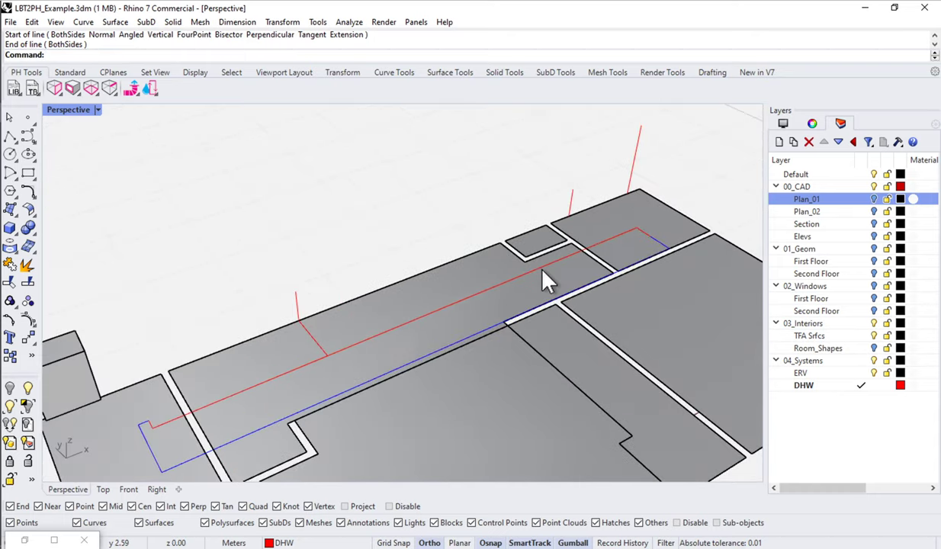
scroll(584, 229, up, 3)
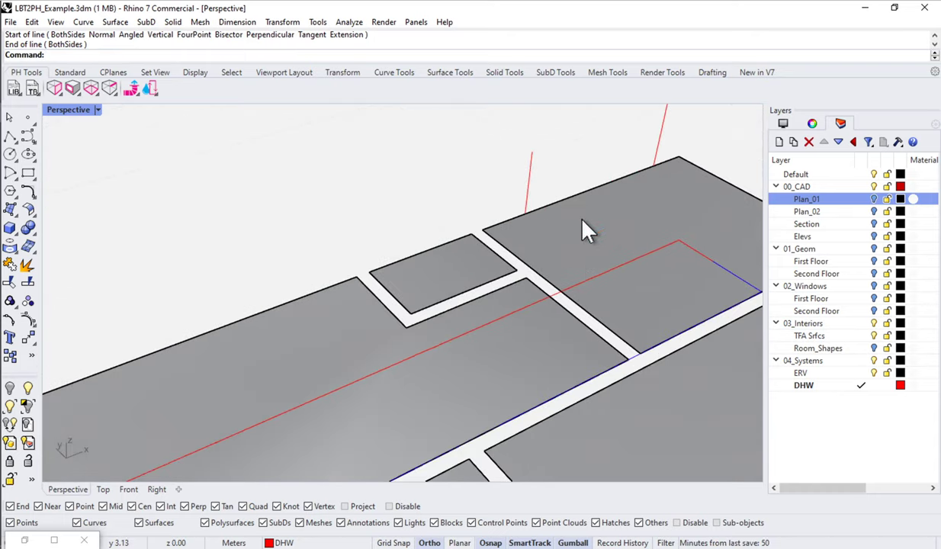
key(Return)
click(527, 213)
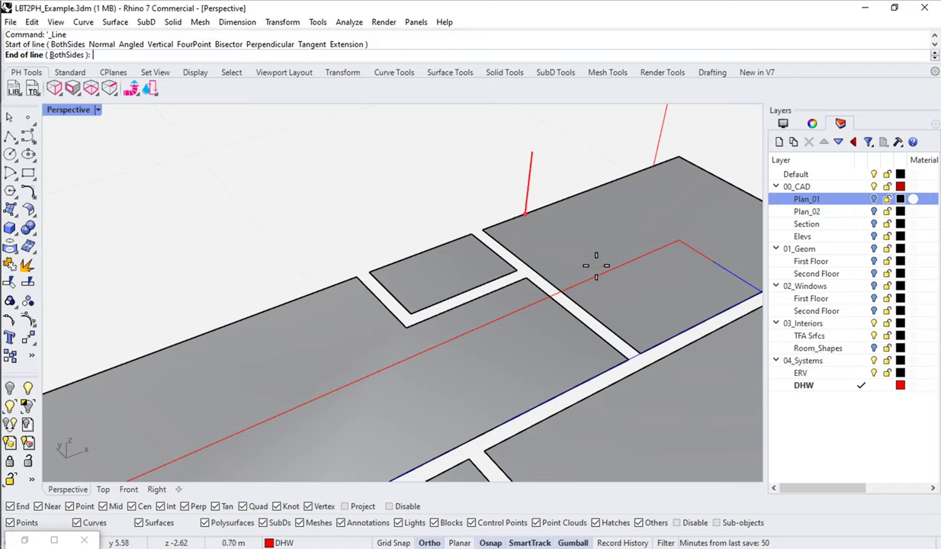
click(605, 271)
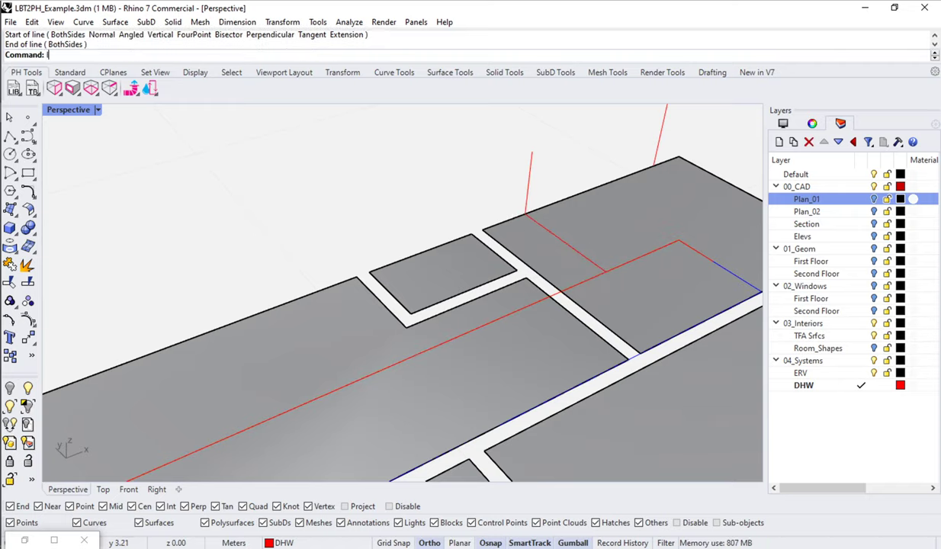
Connect the base of the bathtub riser to the corner of the recirculation pipe with two perpendicular lines.
text(l)
key(Return)
click(654, 165)
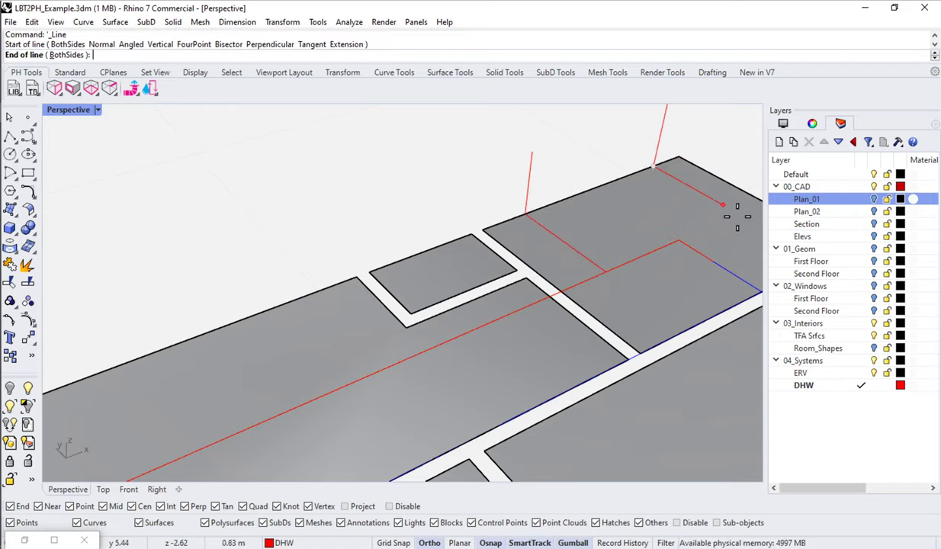
click(745, 217)
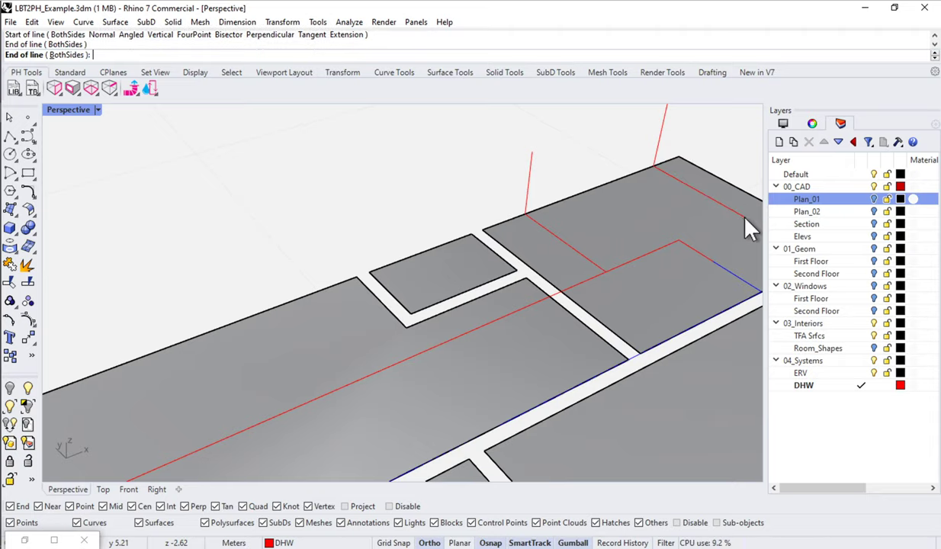
key(Return)
click(743, 218)
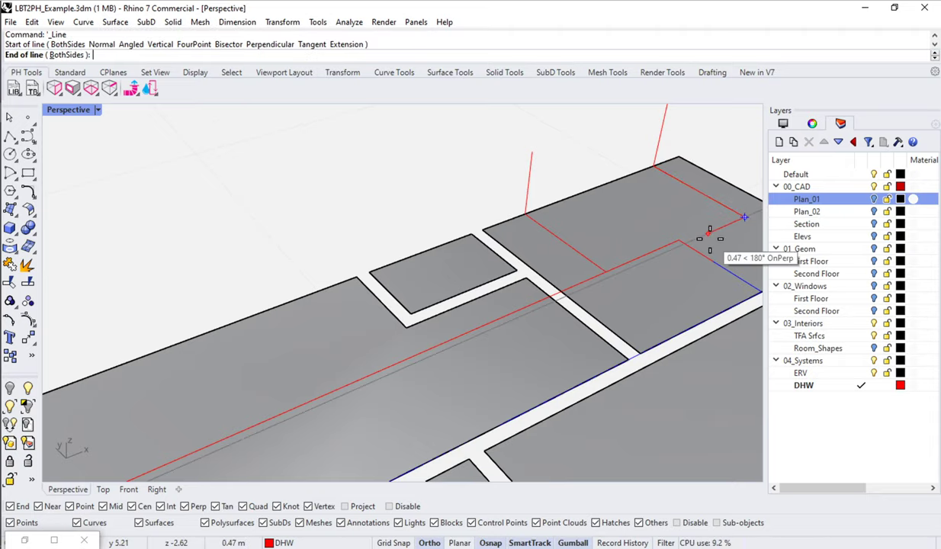
click(681, 252)
Join the kitchen sink riser and its horizontal run into one curve.
scroll(683, 254, down, 3)
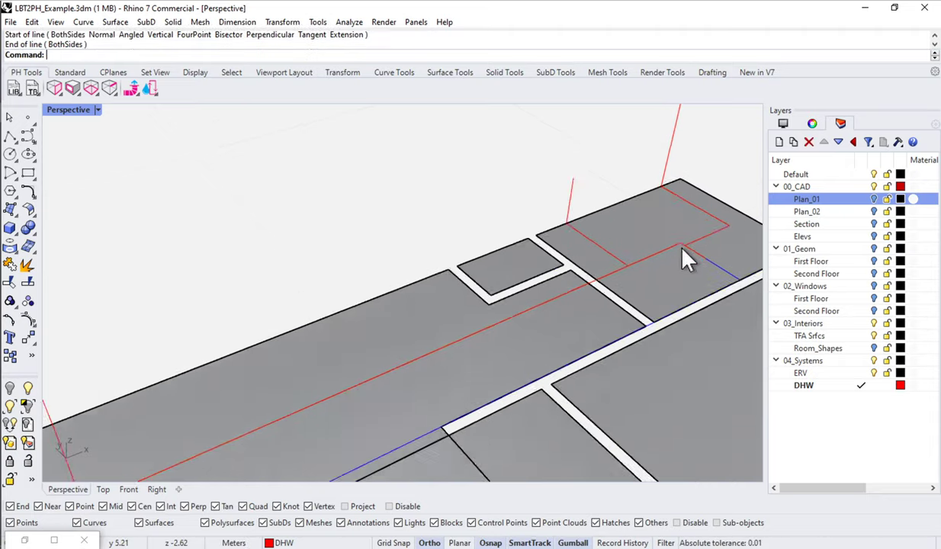
right_drag(681, 226, 546, 212)
right_drag(679, 360, 672, 336)
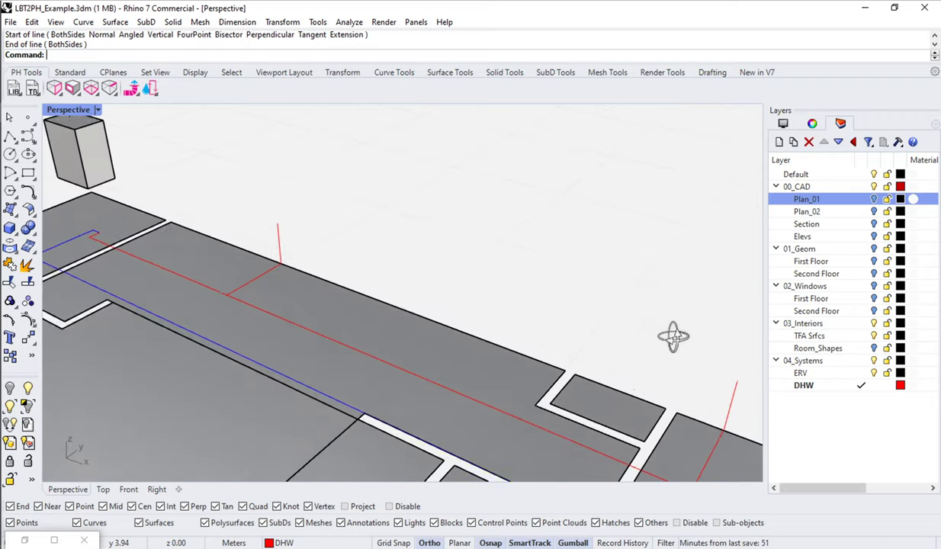
scroll(488, 283, down, 5)
drag(350, 221, 422, 288)
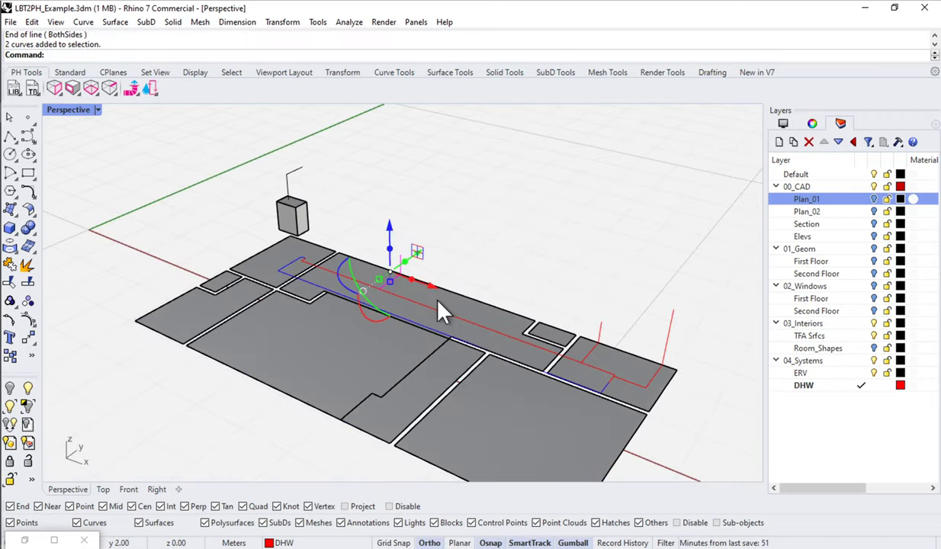
scroll(422, 290, up, 2)
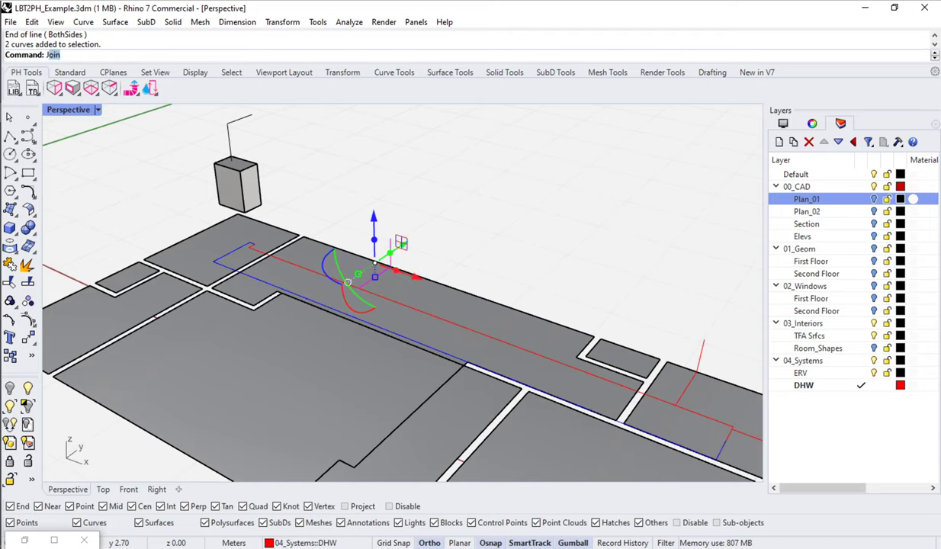
key(Return)
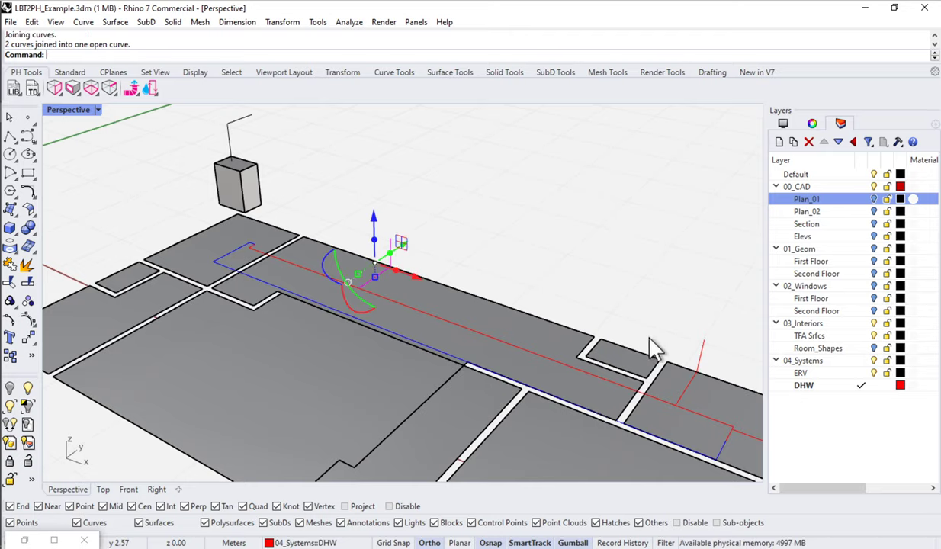
Join the bathroom sink riser and its horizontal run into one curve.
shift+right_drag(655, 353, 565, 278)
drag(537, 231, 638, 325)
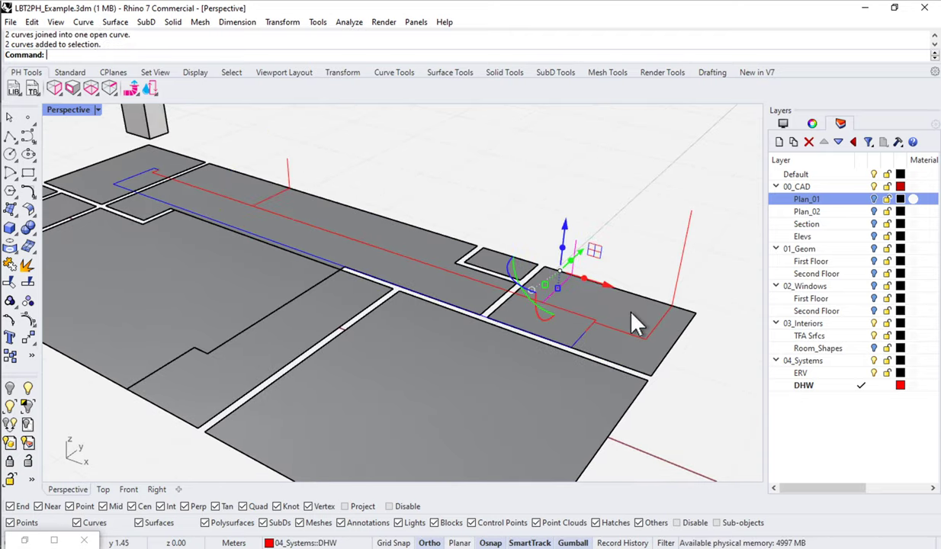
text(po)
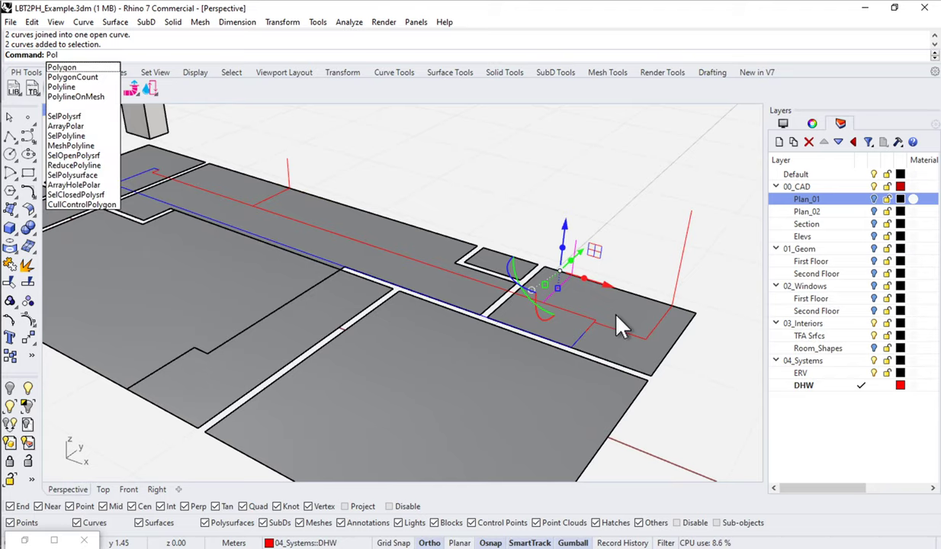
key(BackSpace)
key(BackSpace)
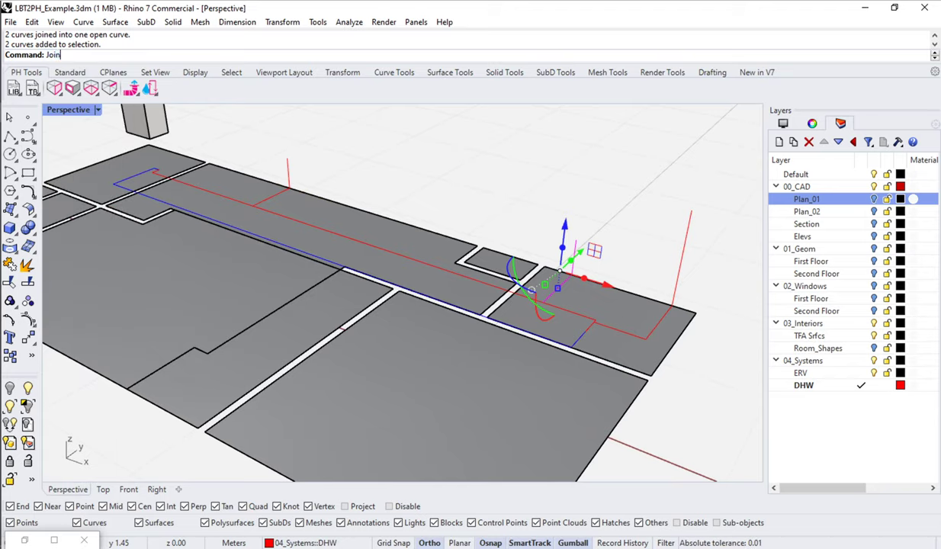
key(Return)
key(Escape)
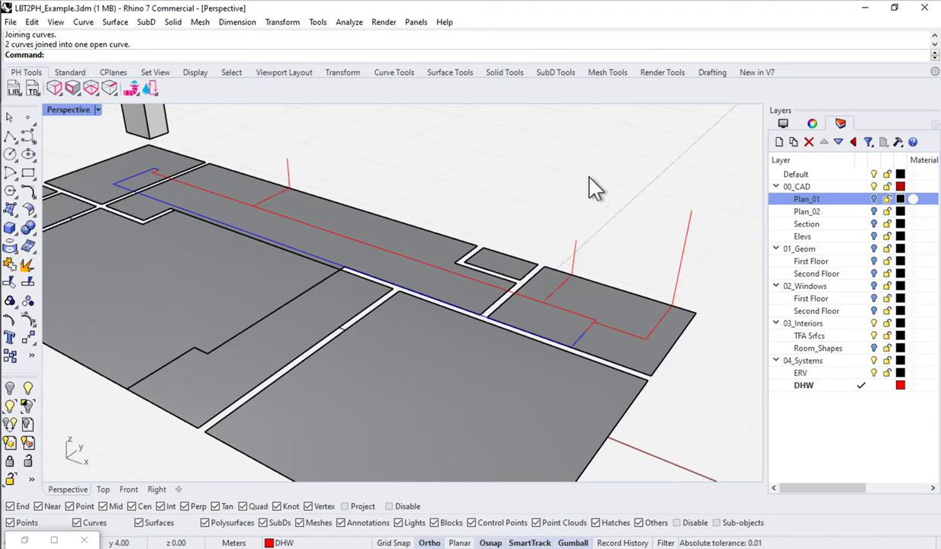
Join the bathtub riser and its two horizontal segments into one curve.
drag(567, 170, 752, 393)
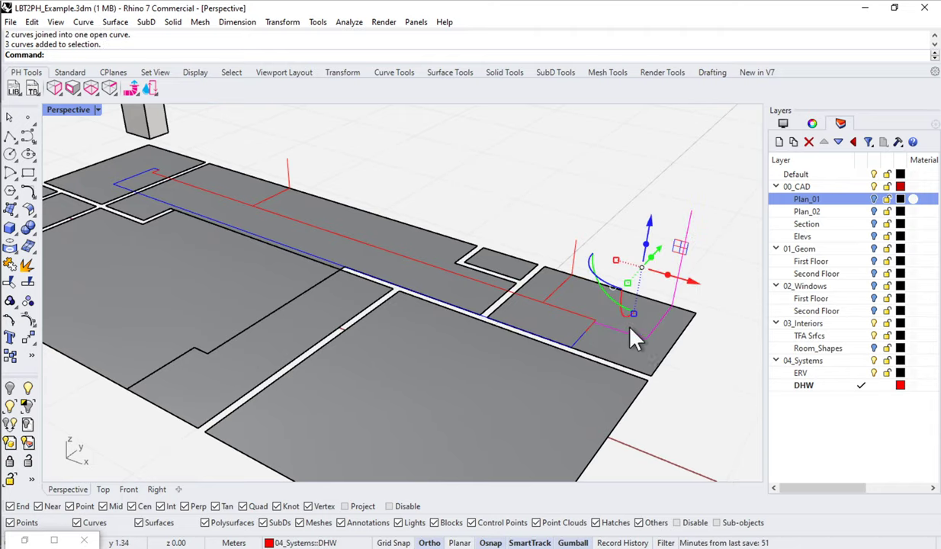
key(Return)
key(Escape)
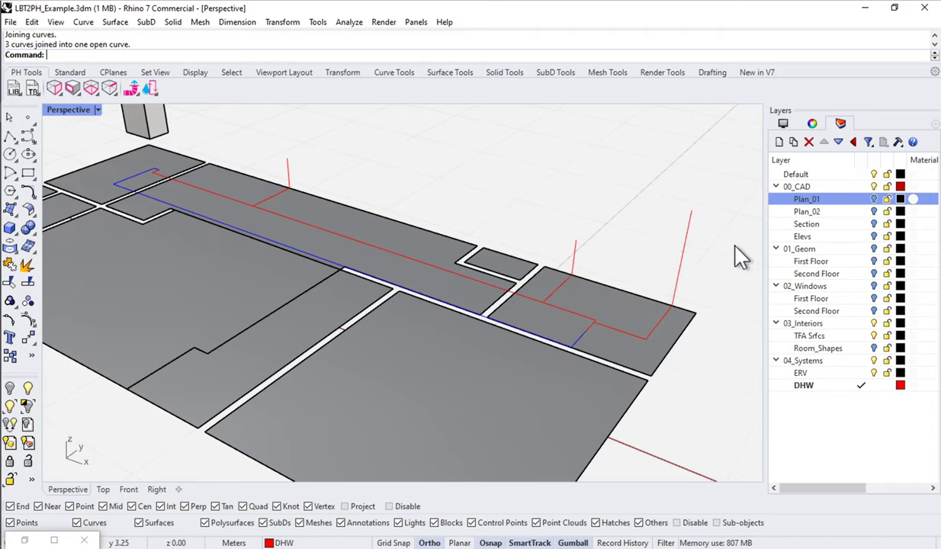
drag(735, 246, 532, 227)
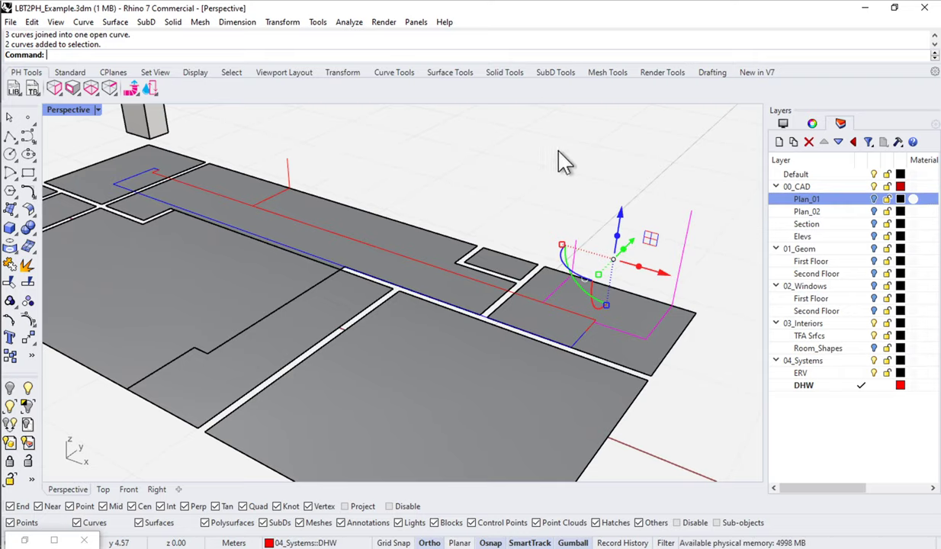
key(Escape)
Turn on the Plan_01 and Plan_02 layers and show all hidden objects, including the second floor.
right_drag(563, 161, 578, 258)
scroll(578, 259, down, 3)
mouse_move(404, 263)
right_down()
mouse_move(353, 263)
mouse_move(488, 249)
mouse_move(399, 253)
mouse_move(418, 272)
right_up()
scroll(374, 255, up, 3)
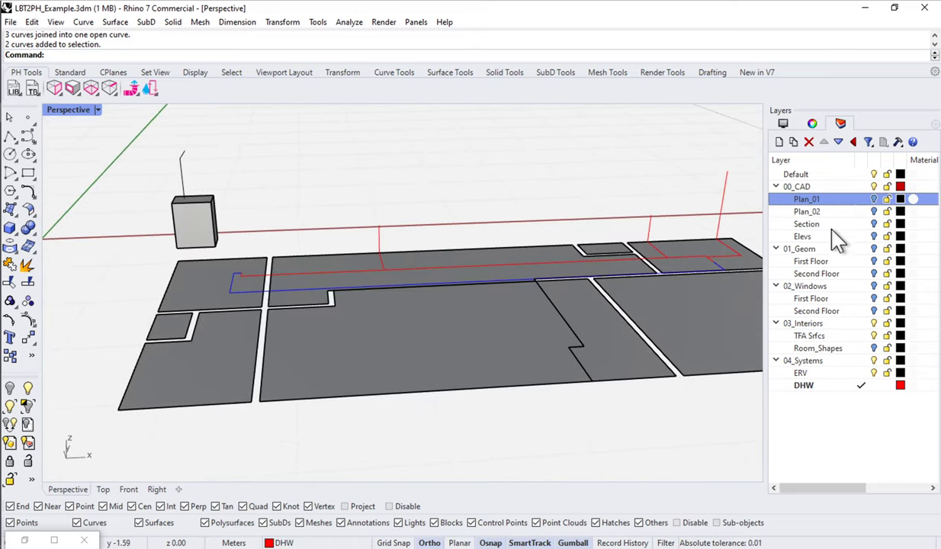
key(ctrl+alt+h)
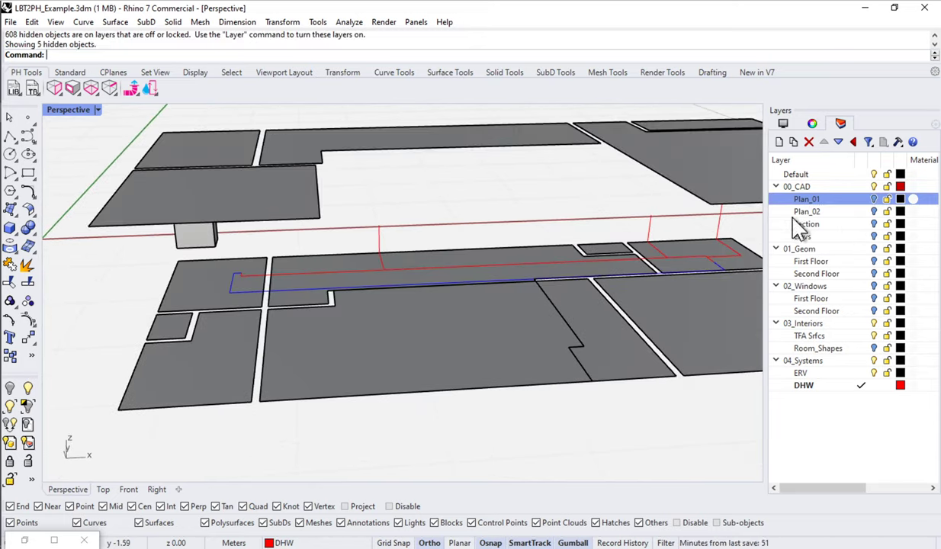
click(885, 216)
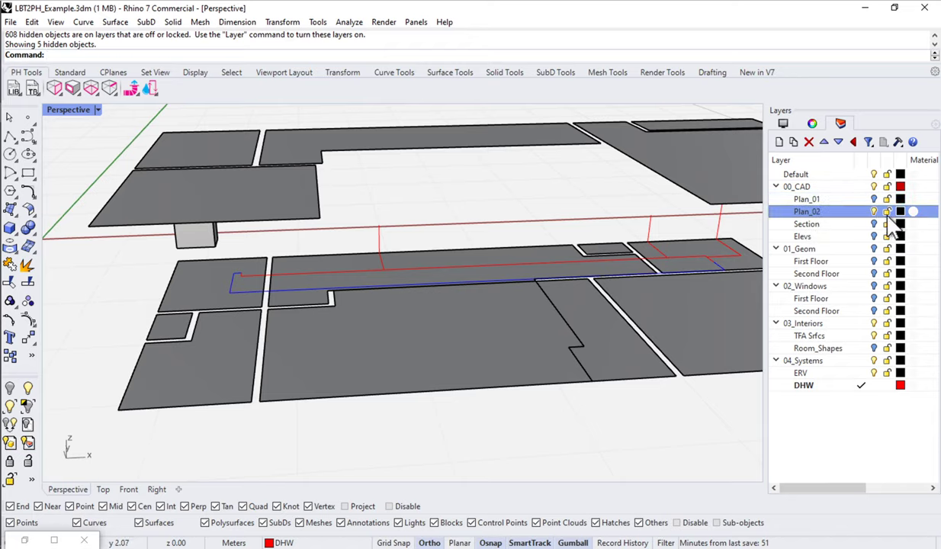
click(874, 200)
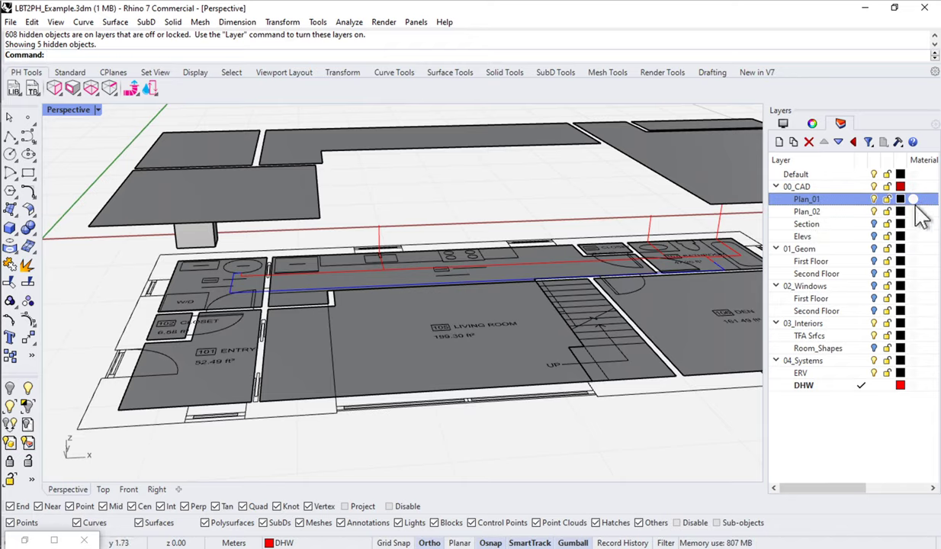
key(ctrl+alt+h)
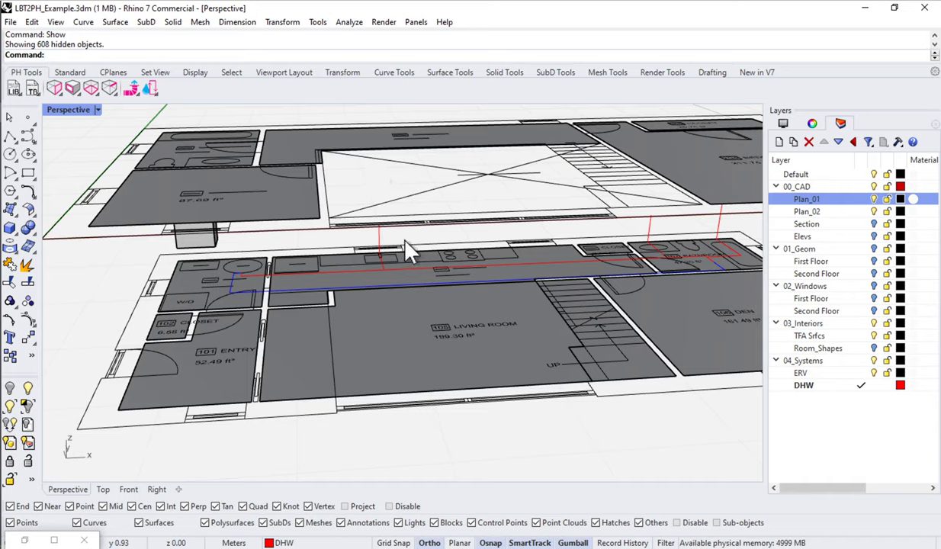
Draw a 5' vertical riser from the second-floor plan at the wall beside the Bathroom 202 bathtub.
scroll(410, 250, up, 8)
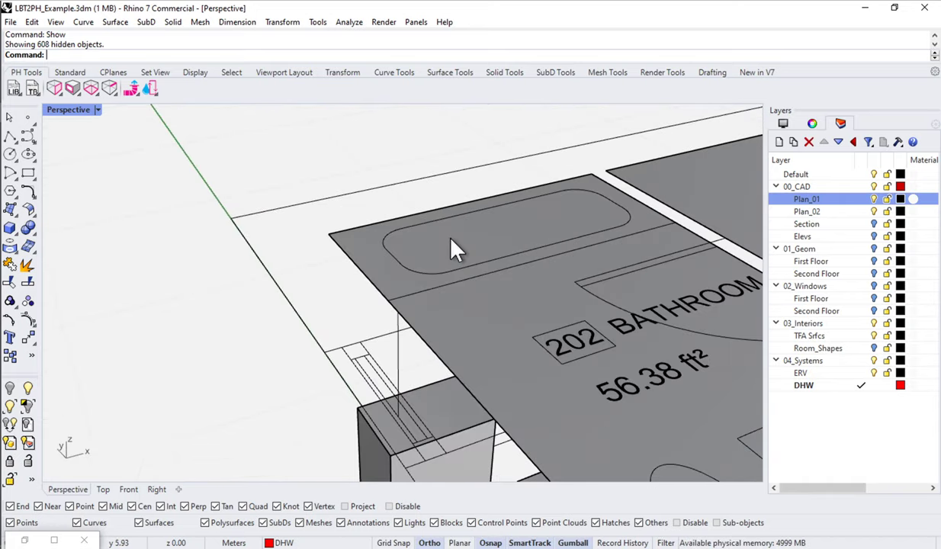
text(l)
key(Return)
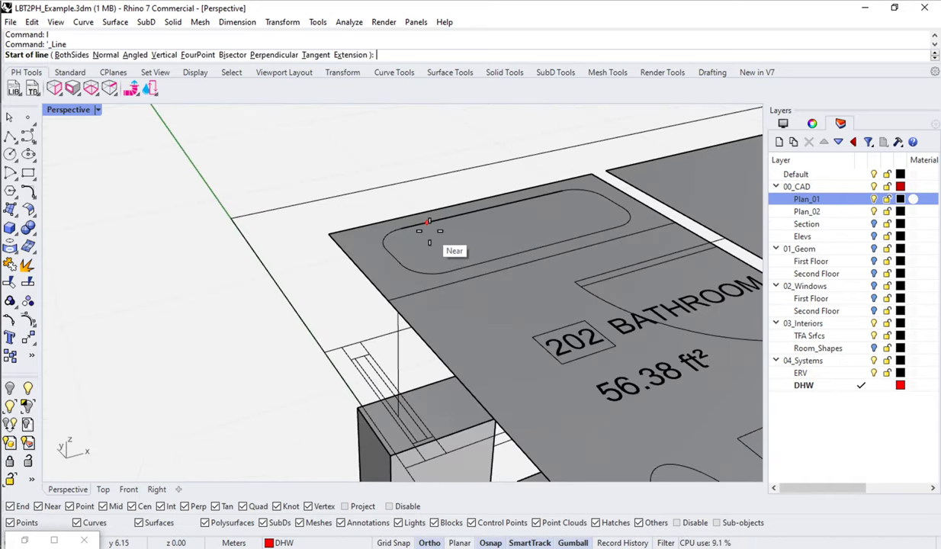
text(v)
key(Return)
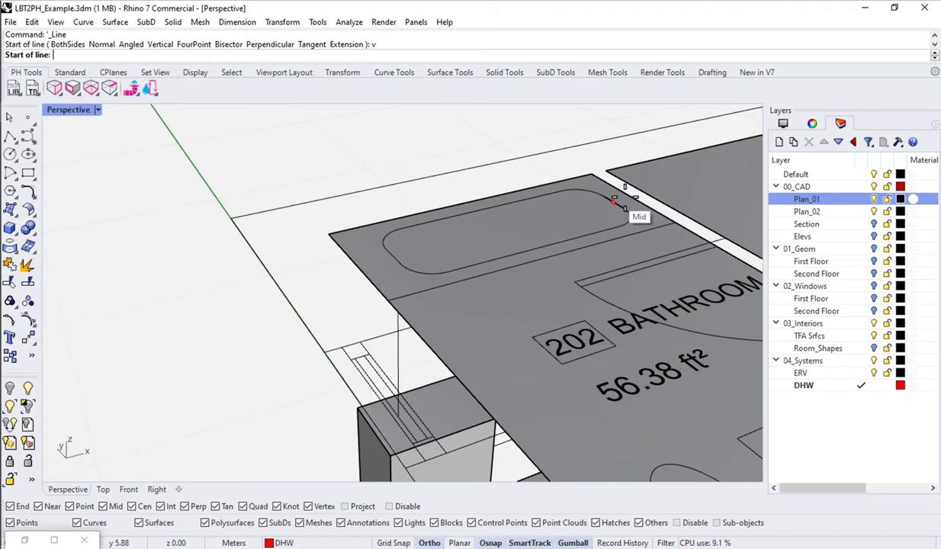
click(631, 197)
scroll(631, 197, down, 2)
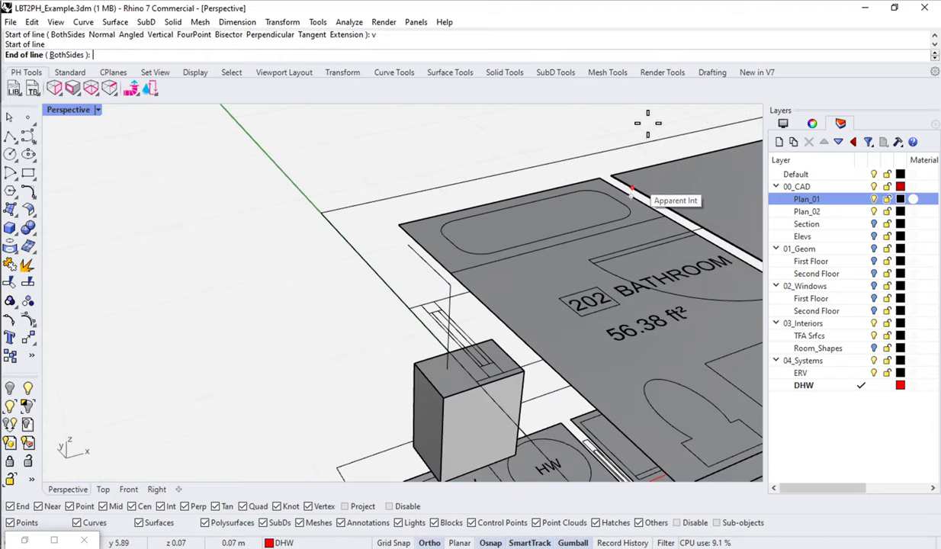
text(5)
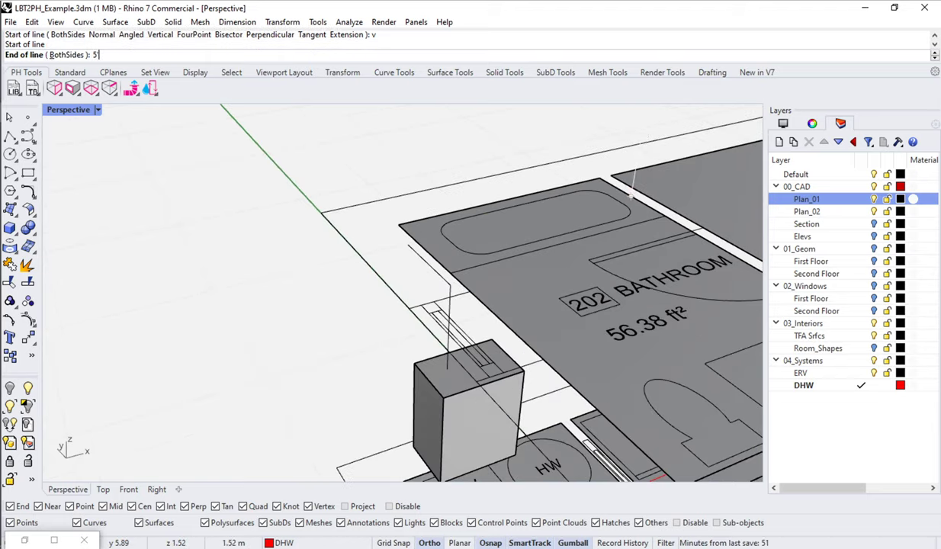
text(')
key(Return)
scroll(604, 237, down, 6)
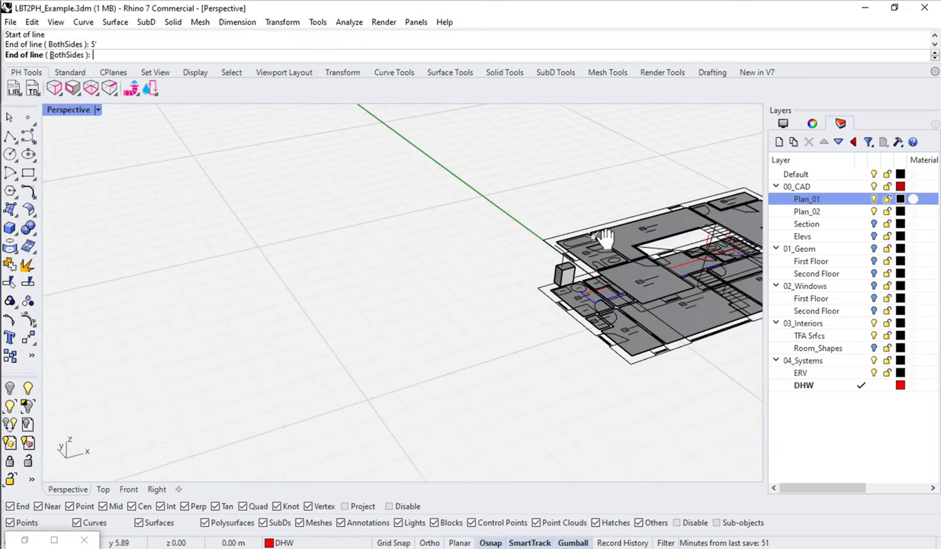
click(604, 156)
scroll(584, 239, up, 5)
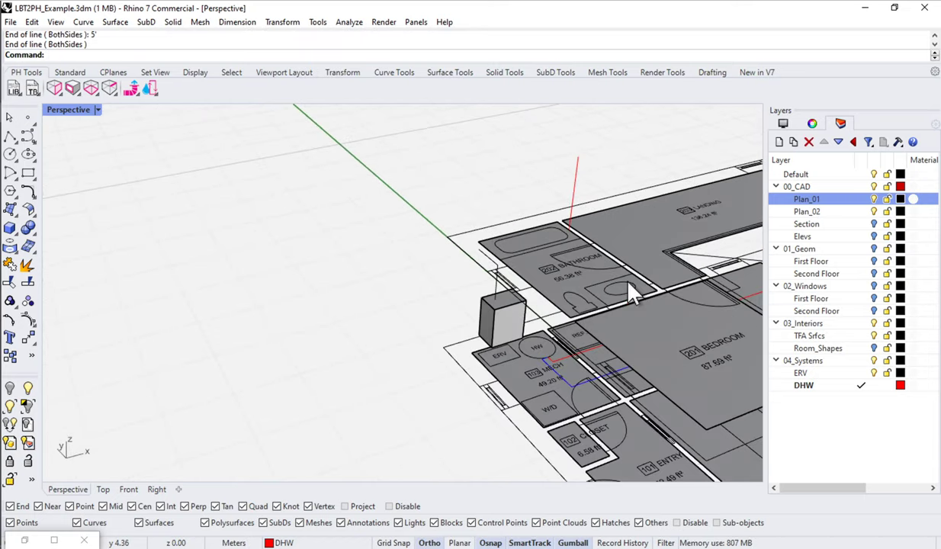
Try a 24" vertical line at the wall behind the Bathroom 202 sink and undo it.
scroll(632, 293, up, 3)
text(l)
key(Return)
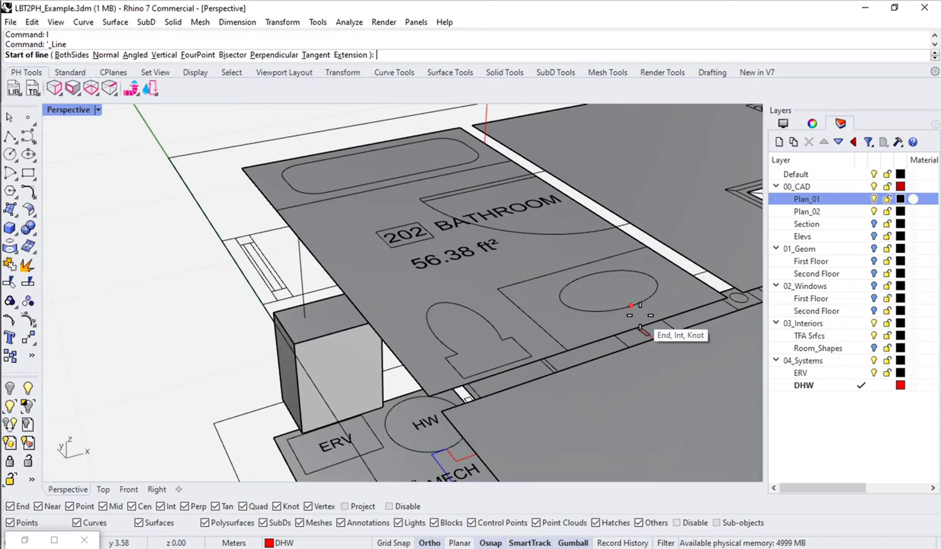
text(v)
key(Return)
click(641, 327)
scroll(680, 206, down, 2)
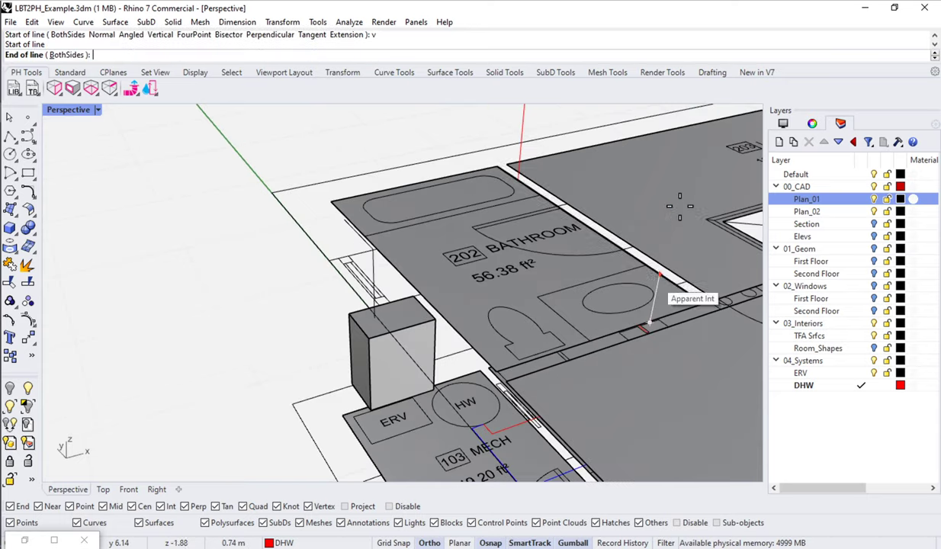
text(24")
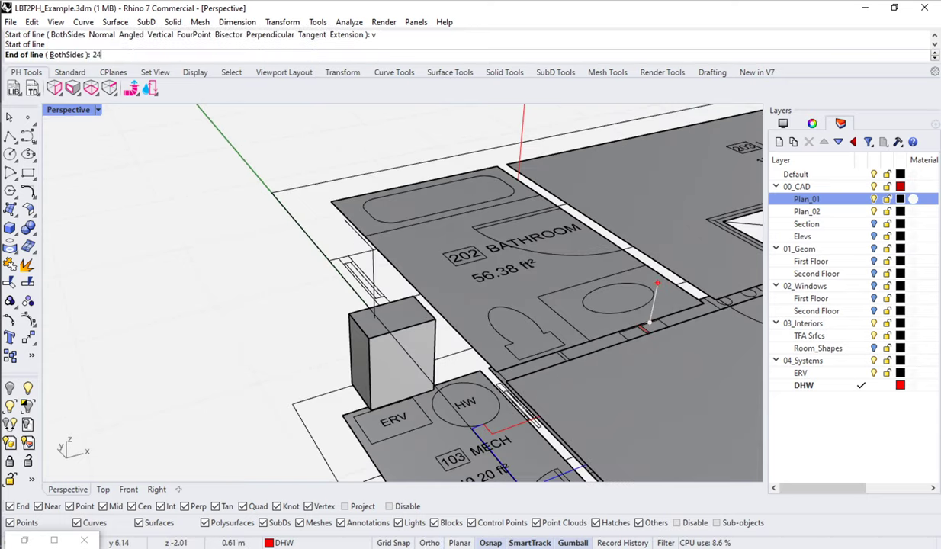
key(Return)
click(654, 287)
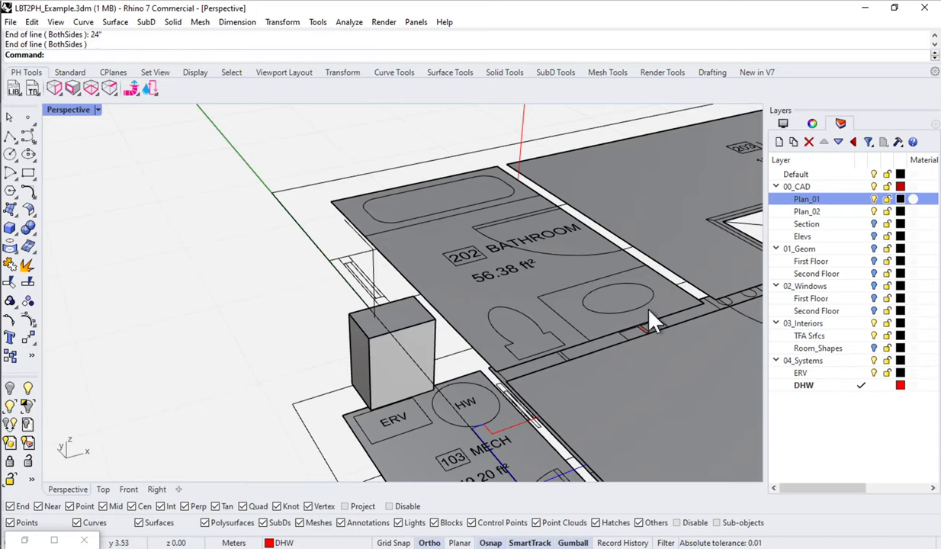
right_drag(651, 322, 650, 295)
key(ctrl+z)
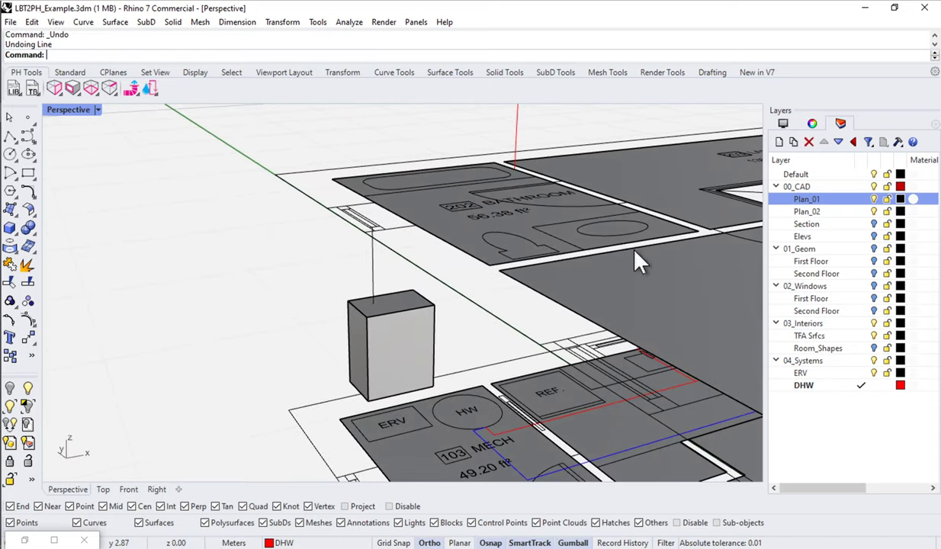
Draw a 24" vertical riser from the second-floor plan at the wall edge behind the Bathroom 202 sink.
right_drag(634, 260, 641, 315)
text(l)
key(Return)
text(v)
key(Return)
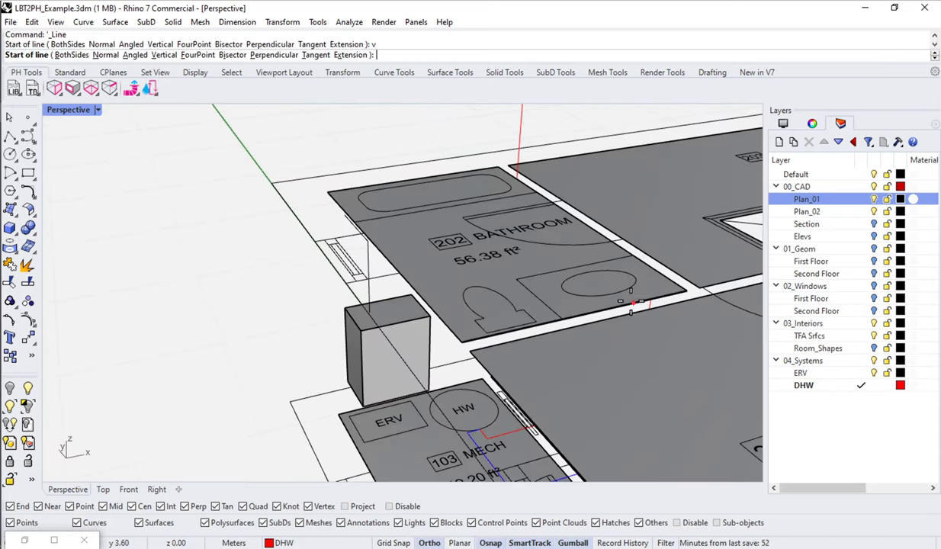
click(610, 293)
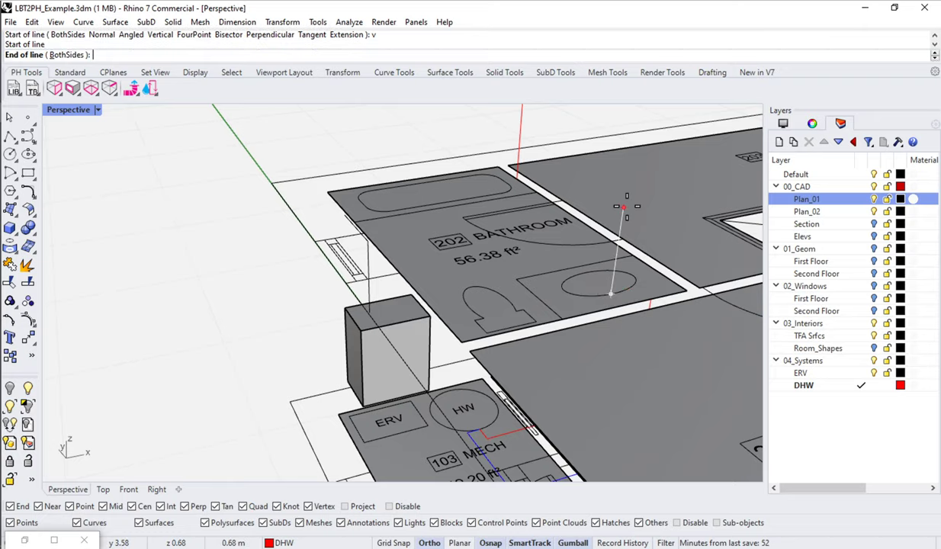
text(24")
key(Return)
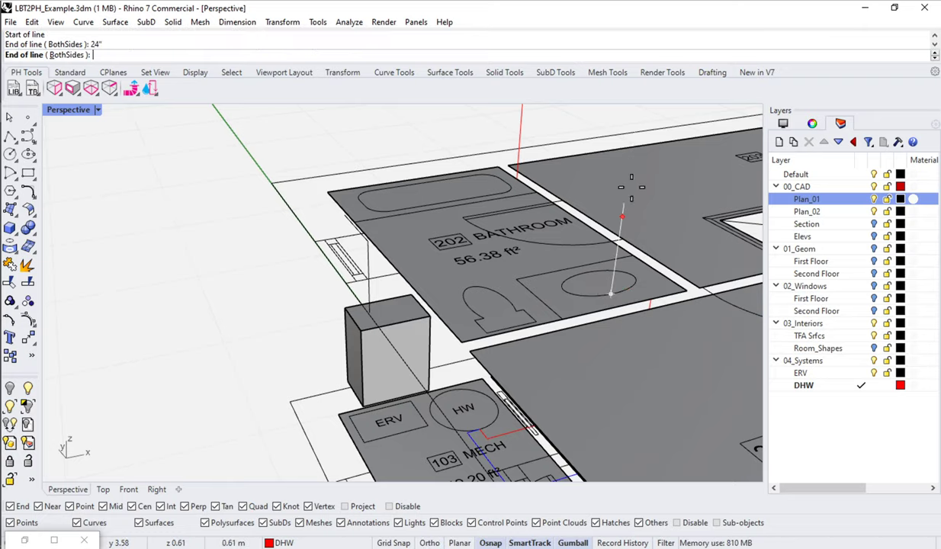
Turn off the Plan_02 and Plan_01 layers.
scroll(588, 231, down, 5)
right_drag(588, 231, 526, 320)
click(877, 210)
click(875, 199)
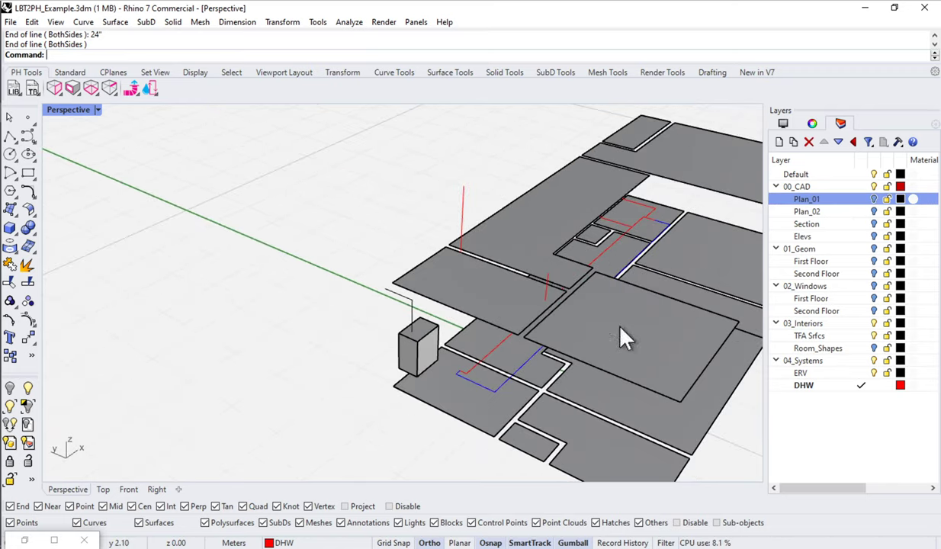
right_drag(614, 324, 482, 304)
right_drag(512, 353, 547, 282)
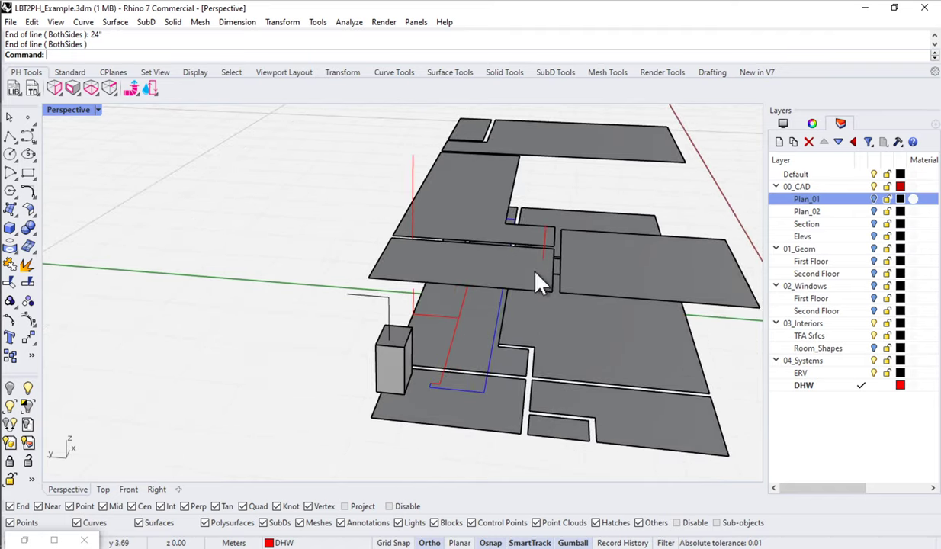
right_click(537, 282)
click(504, 254)
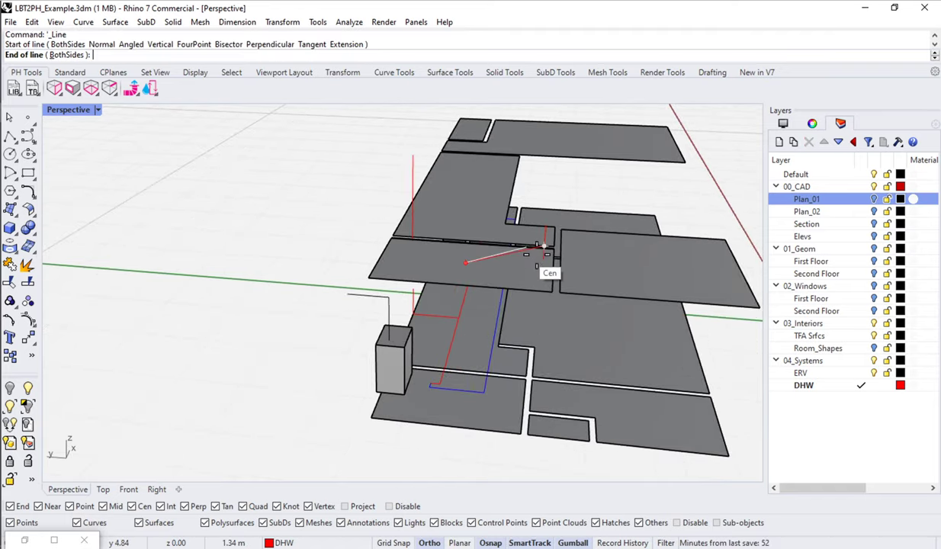
click(539, 245)
scroll(548, 282, up, 3)
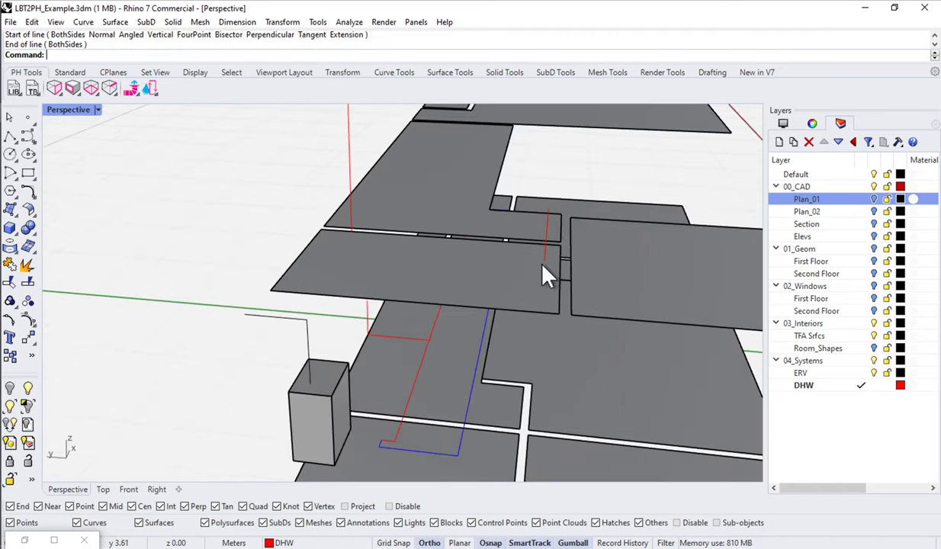
Draw a horizontal line from the base of the second-floor sink riser to above the recirculation pipe's start in the mechanical room.
right_click(543, 271)
click(542, 261)
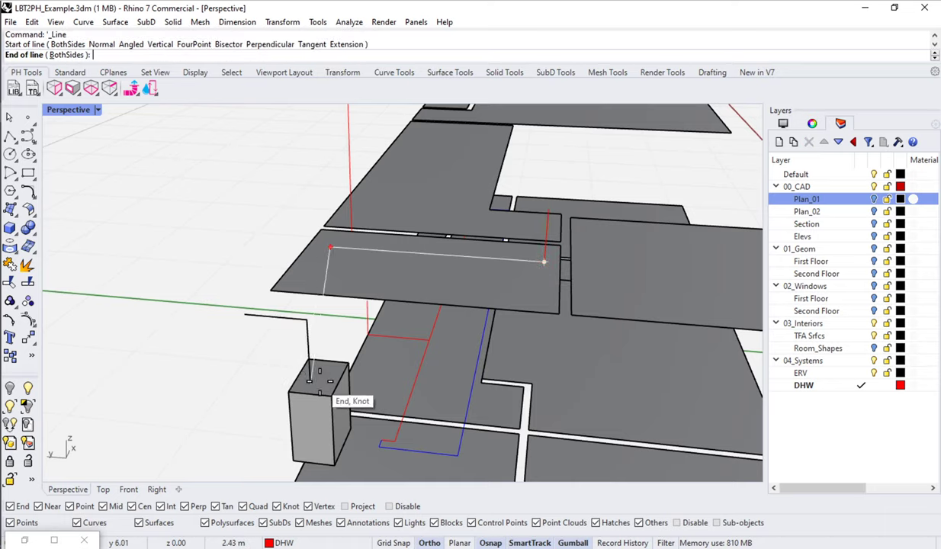
click(380, 443)
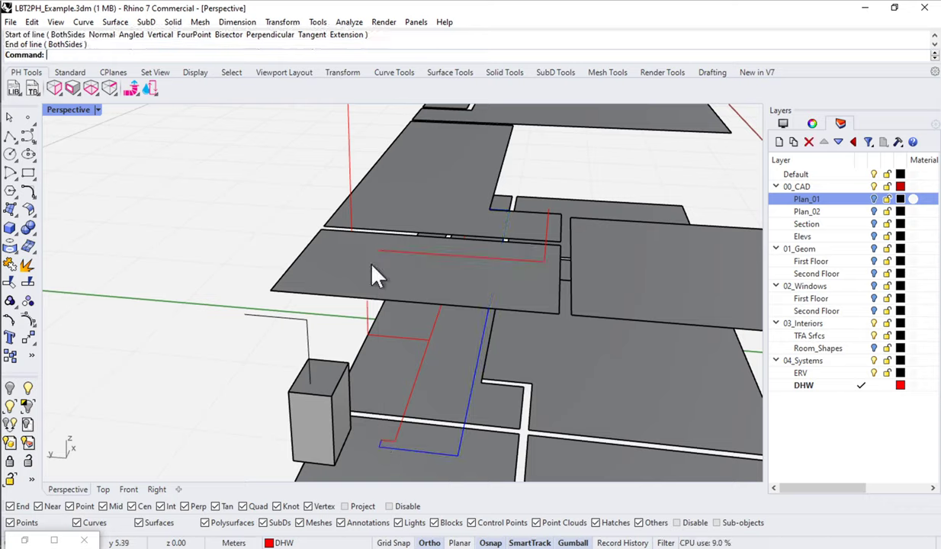
Draw a vertical line from the free end of the sink's horizontal run down to the first-floor recirculation pipe's start.
right_click(378, 249)
text(v)
key(Return)
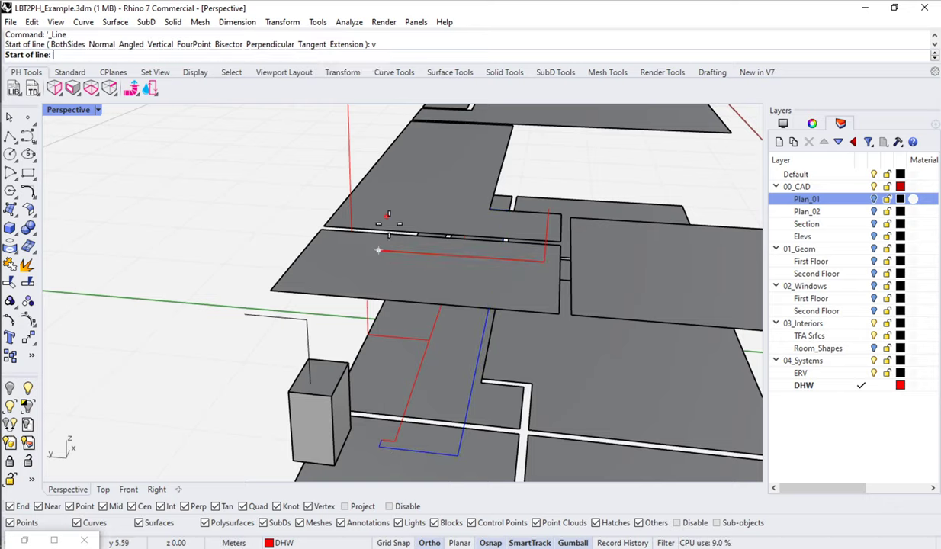
click(379, 250)
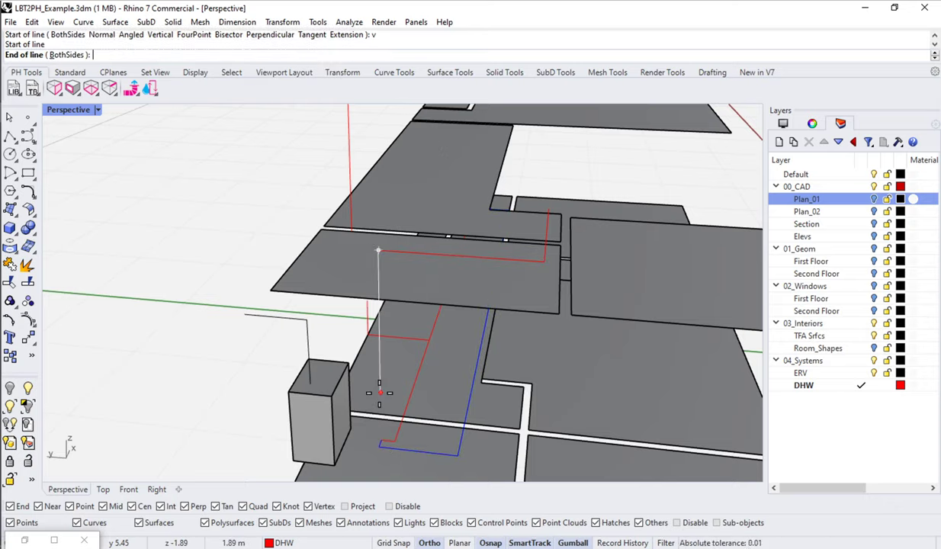
click(381, 441)
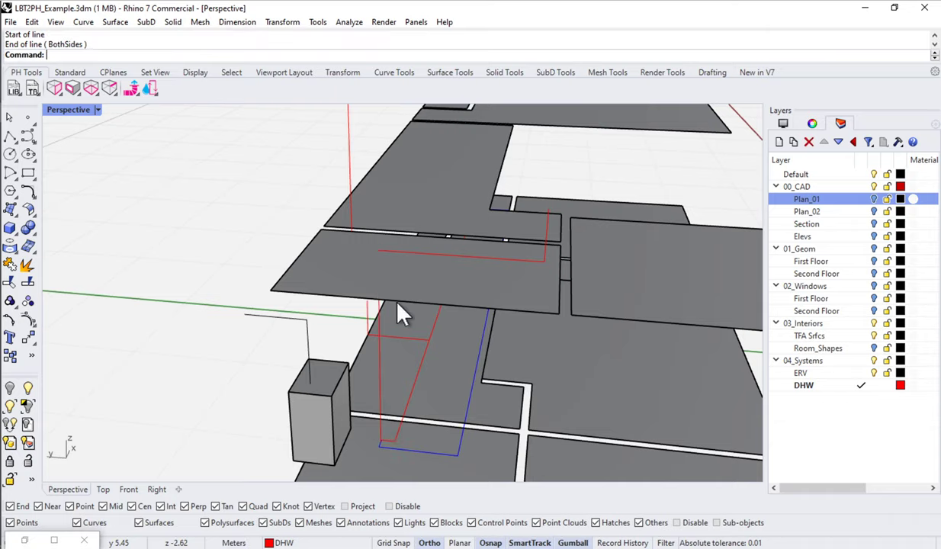
Join the second-floor sink riser, its horizontal run and the vertical drop into one curve.
click(547, 223)
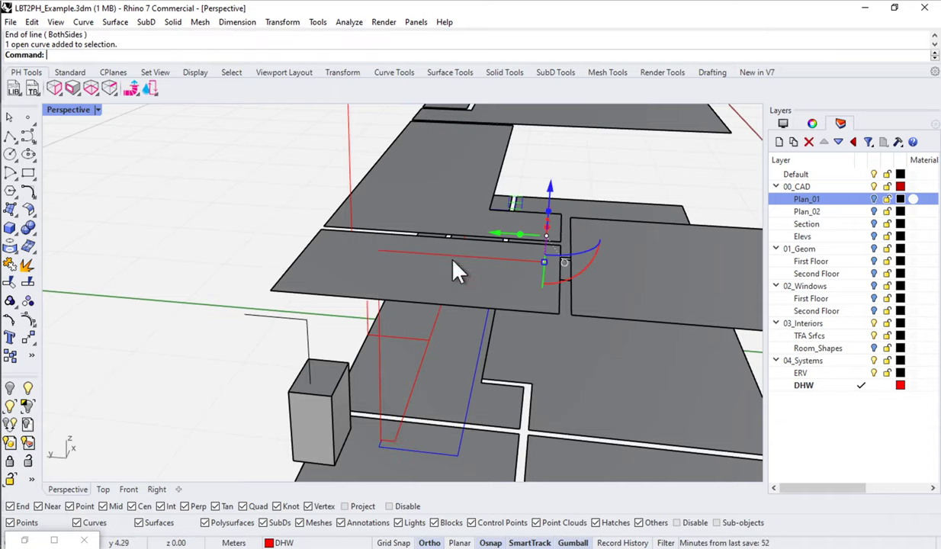
shift+click(380, 334)
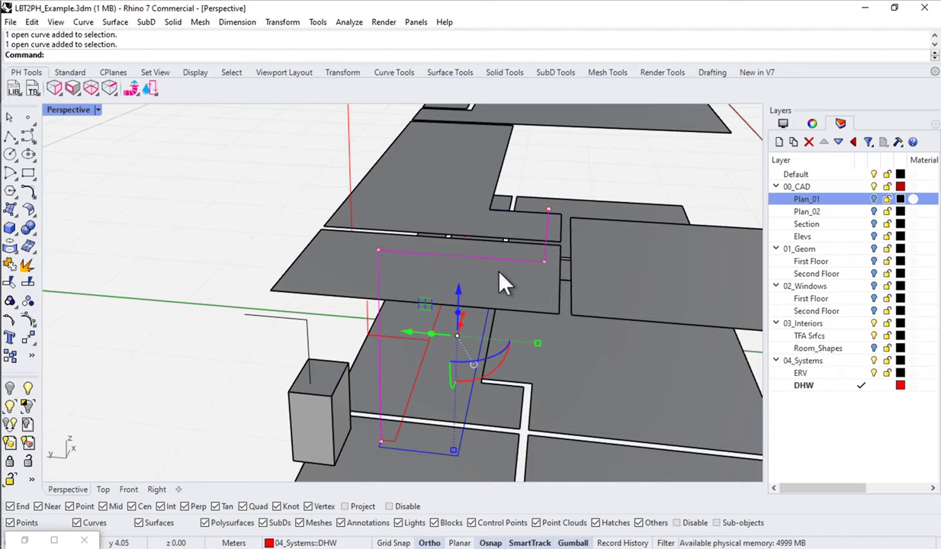
key(Return)
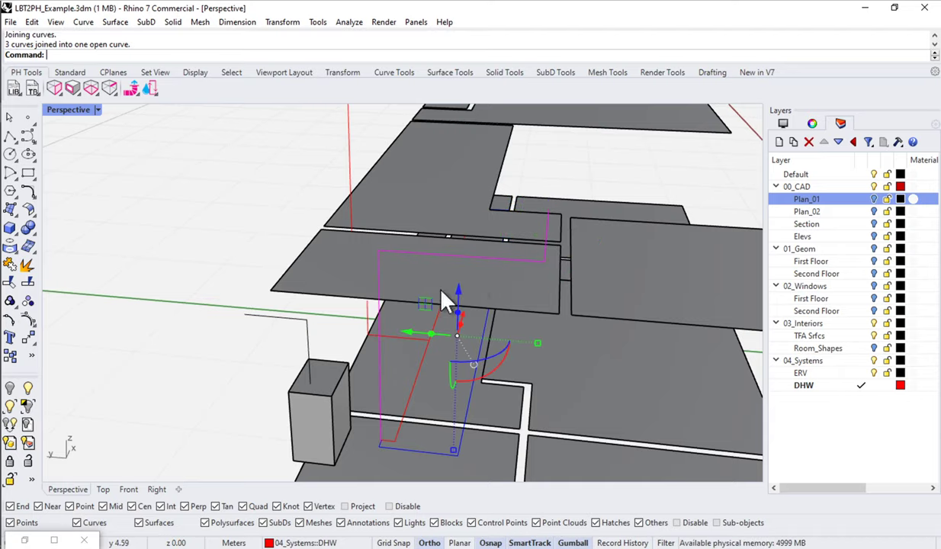
right_drag(446, 299, 534, 282)
key(Escape)
Draw a horizontal line from the base of the second-floor bathtub riser, ending in line with the sink pipe's drop.
scroll(328, 292, up, 5)
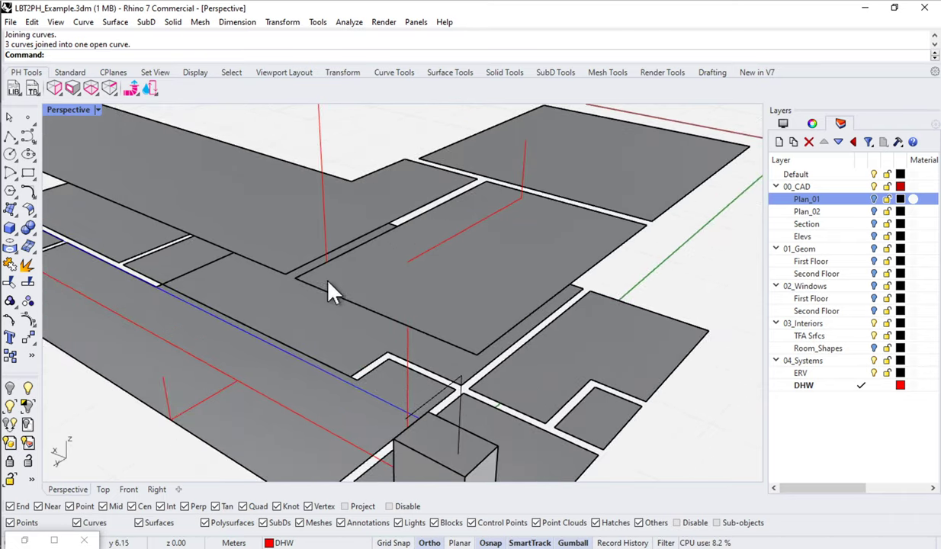
text(line)
key(Return)
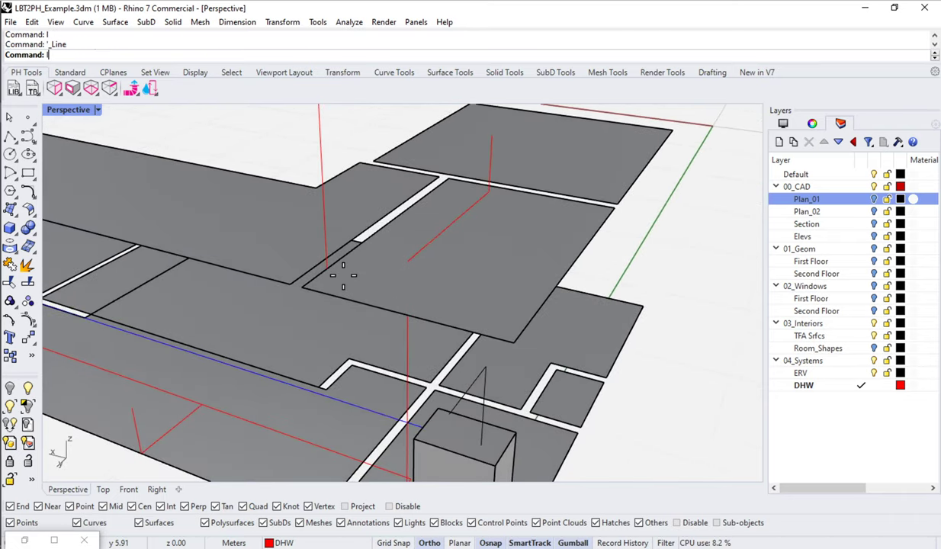
click(326, 269)
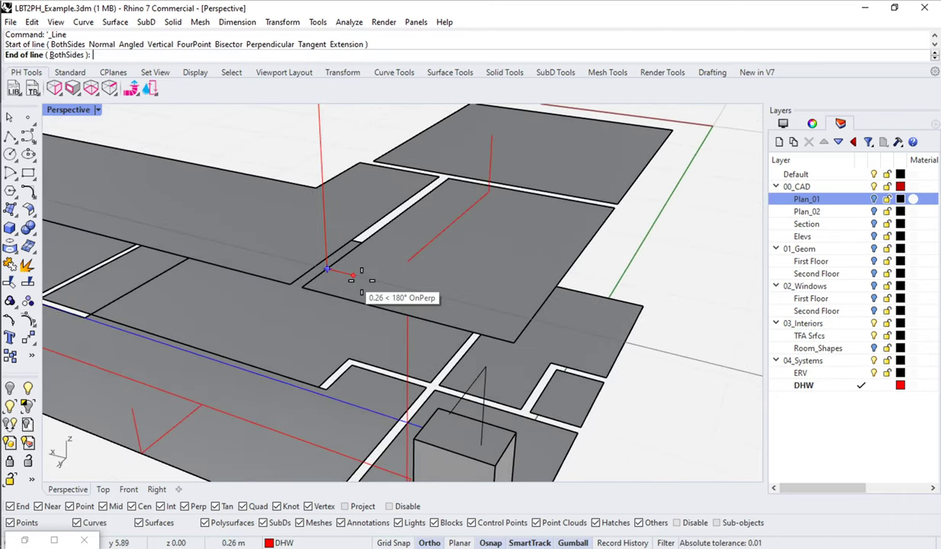
click(409, 261)
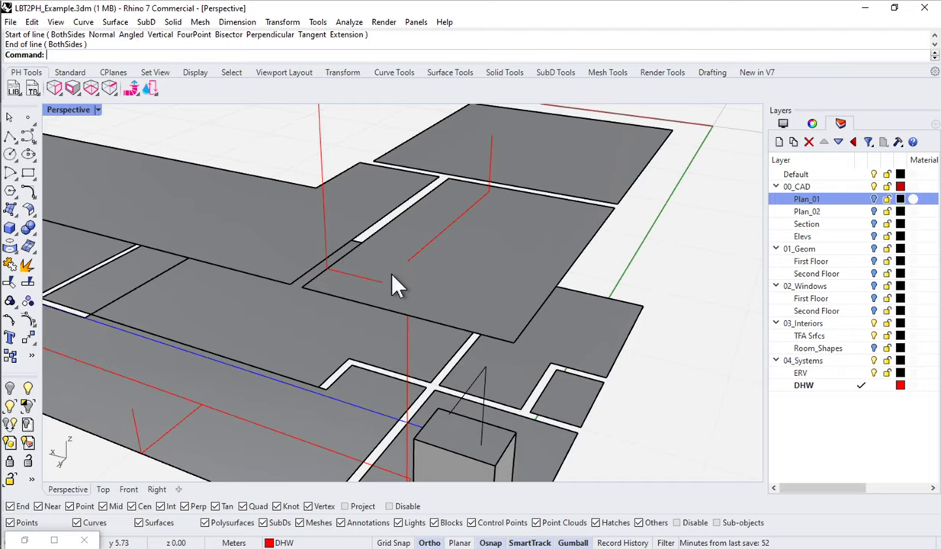
Draw a polyline from the free end of the second-floor bathtub run to the sink pipe's drop and down to the first-floor recirculation pipe's start.
text(Polyline)
key(Return)
click(383, 283)
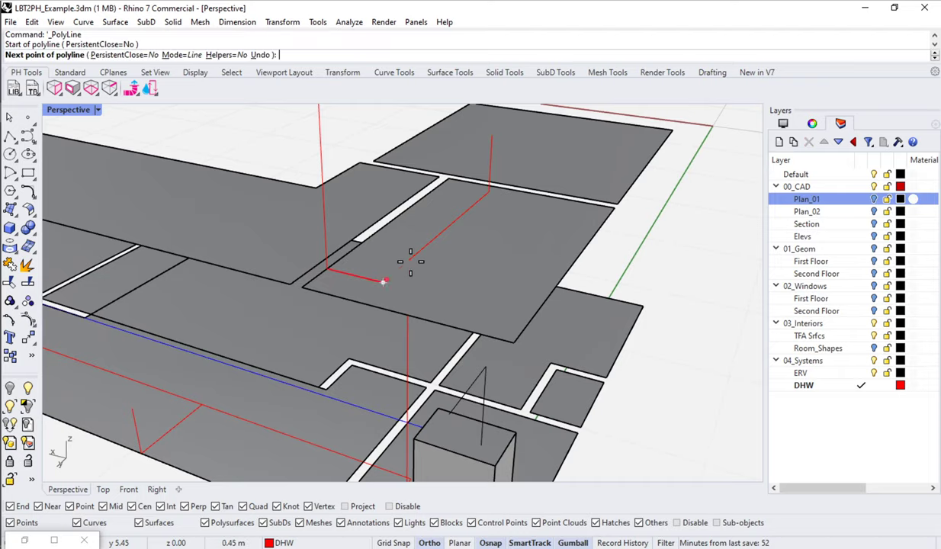
click(410, 262)
scroll(410, 261, down, 4)
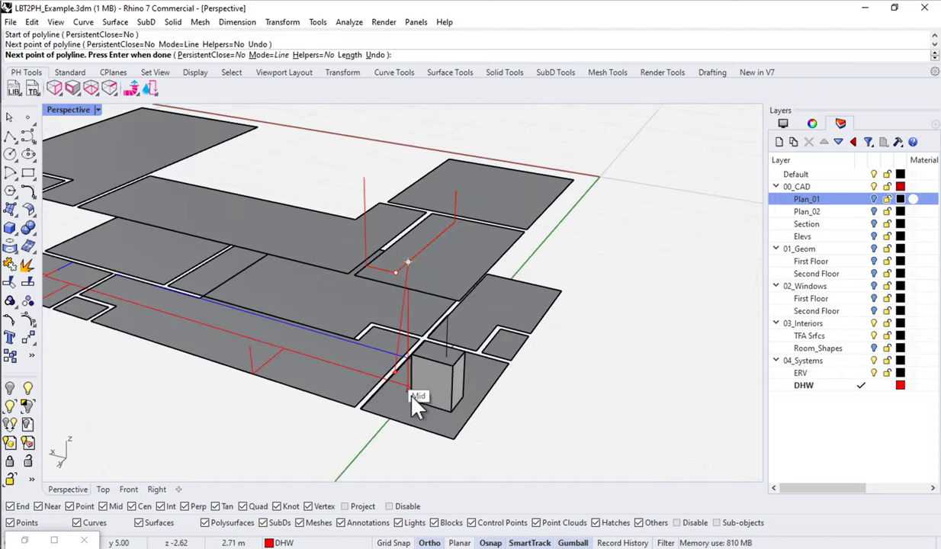
scroll(409, 391, up, 3)
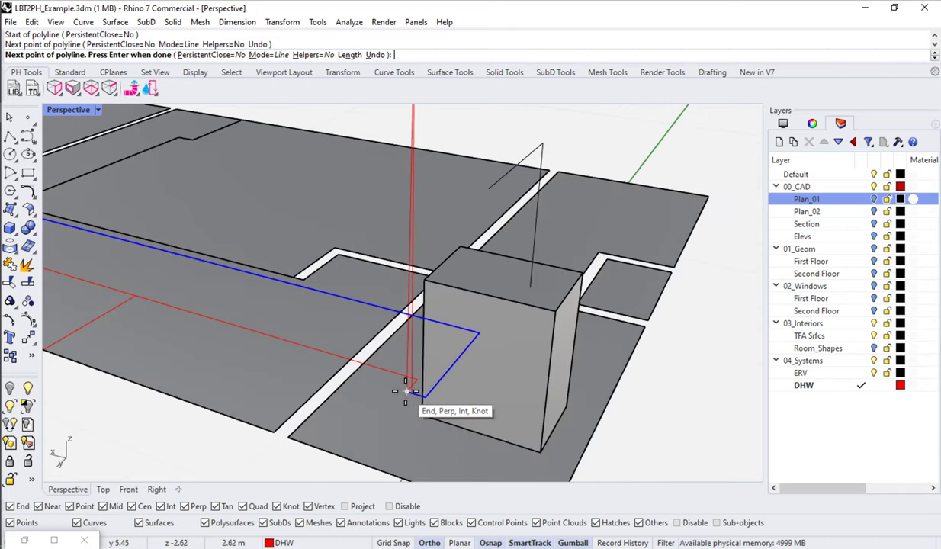
click(409, 392)
scroll(410, 392, down, 3)
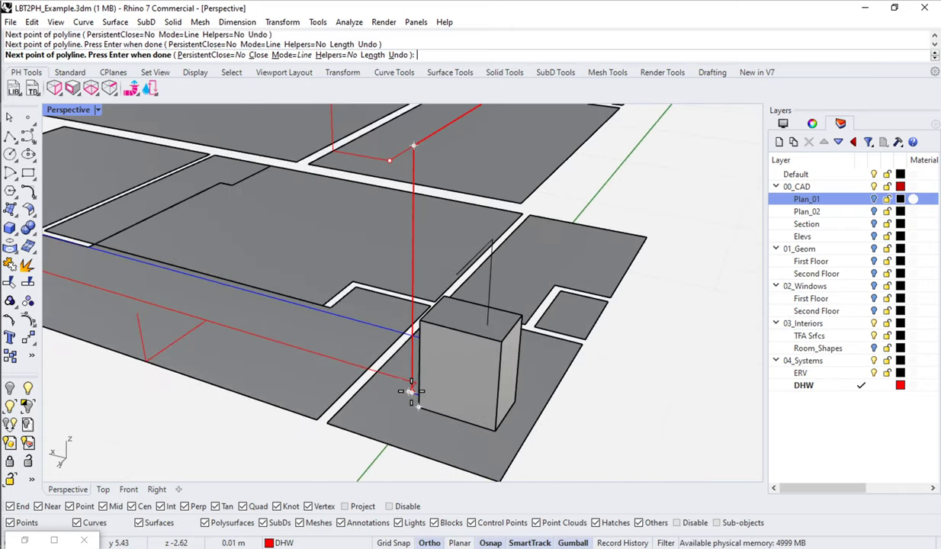
right_click(427, 217)
scroll(416, 198, down, 2)
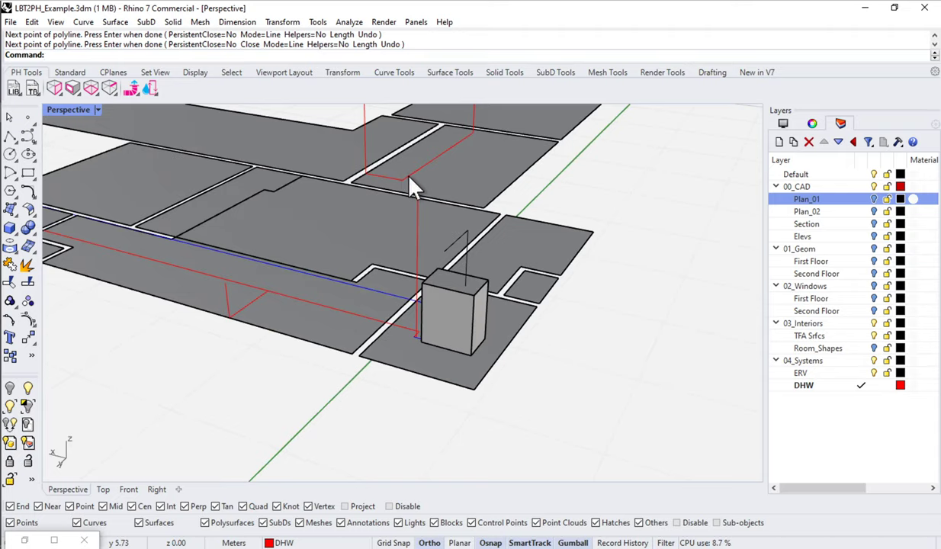
Try to join the new polyline with the second-floor bathtub riser and its horizontal run.
click(412, 186)
key(Return)
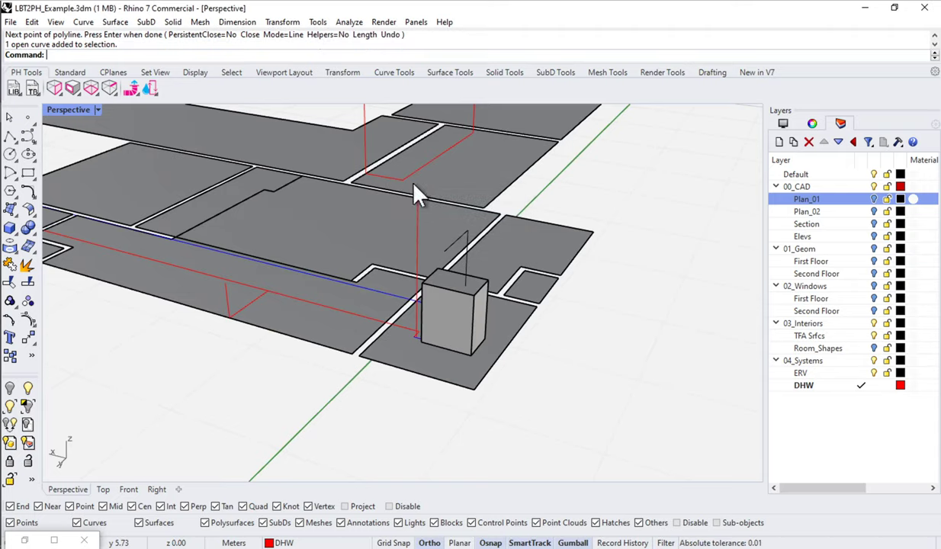
scroll(481, 297, up, 2)
right_drag(455, 302, 416, 303)
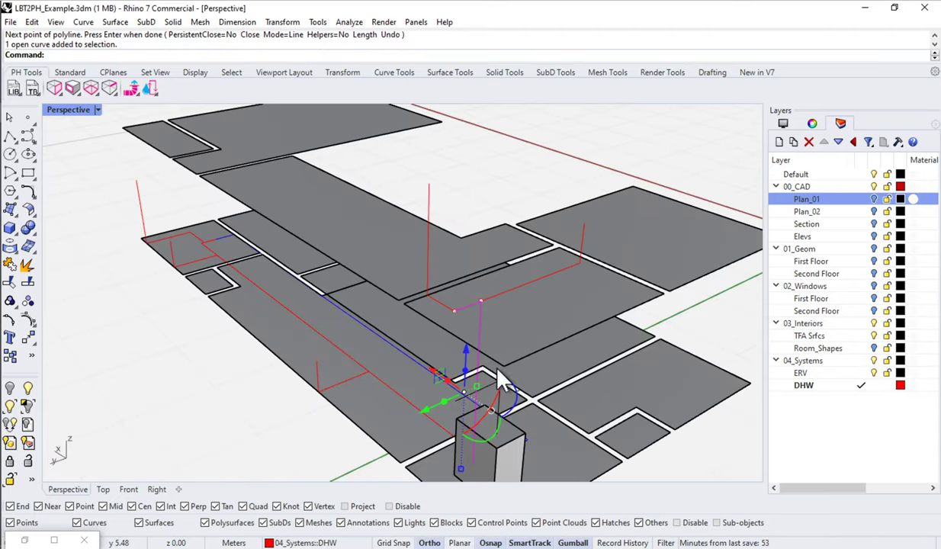
click(427, 248)
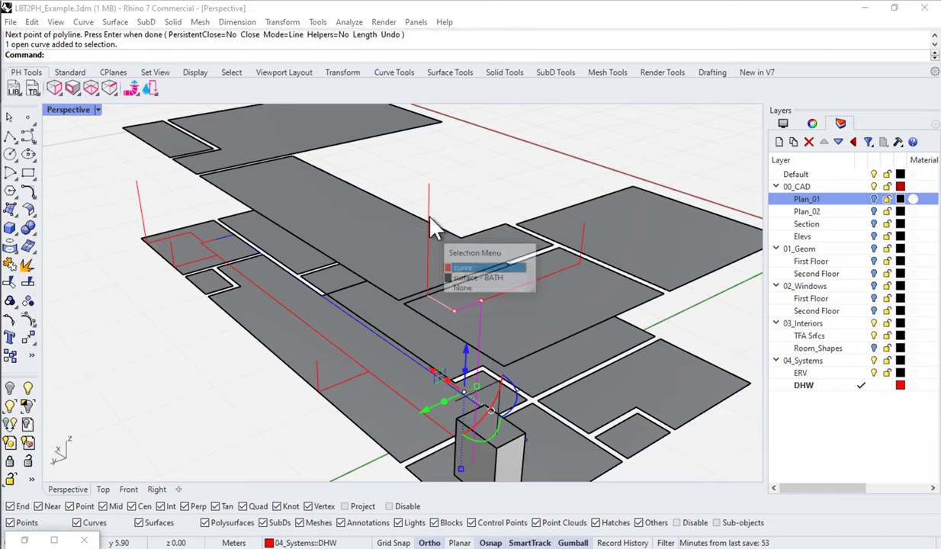
key(Return)
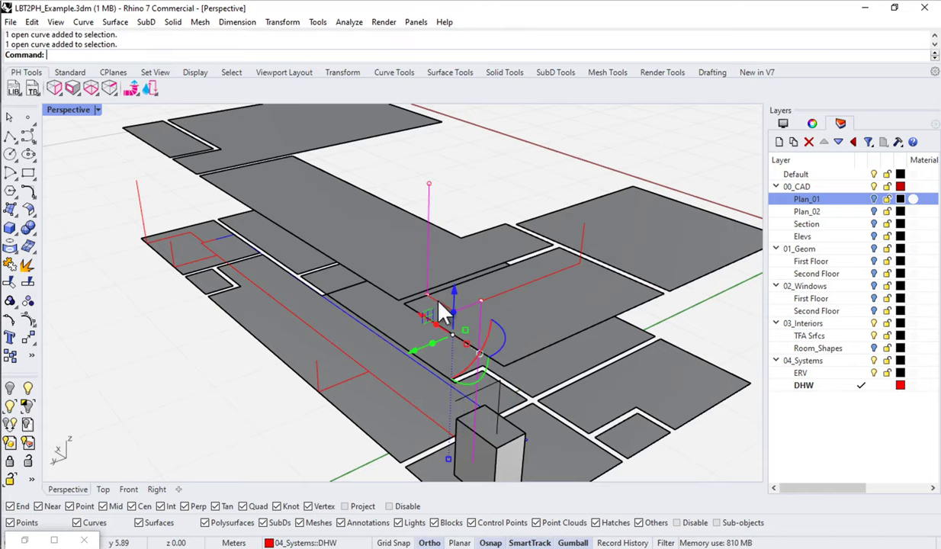
scroll(437, 335, up, 2)
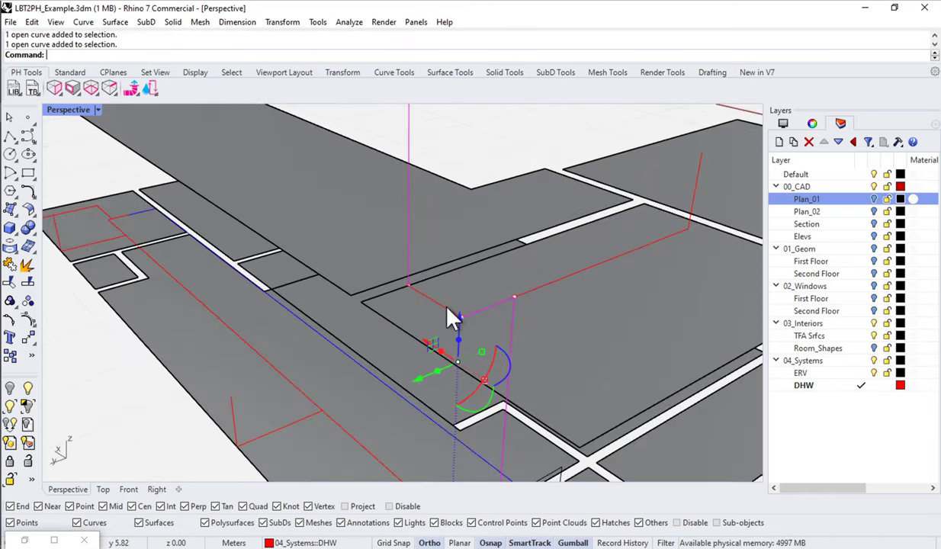
click(443, 319)
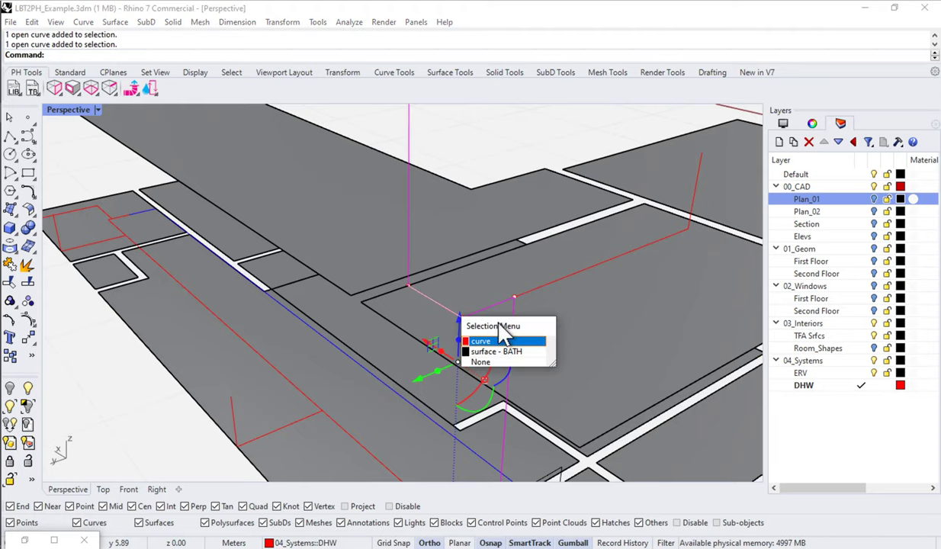
text(joi)
key(Return)
key(Home)
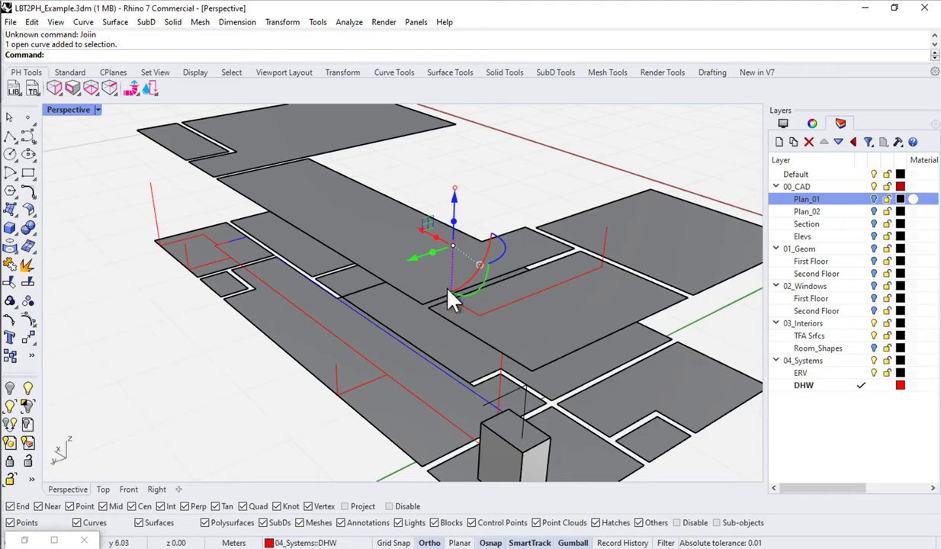
Join the second-floor bathtub riser, its horizontal run and the new polyline into one curve.
drag(425, 147, 534, 508)
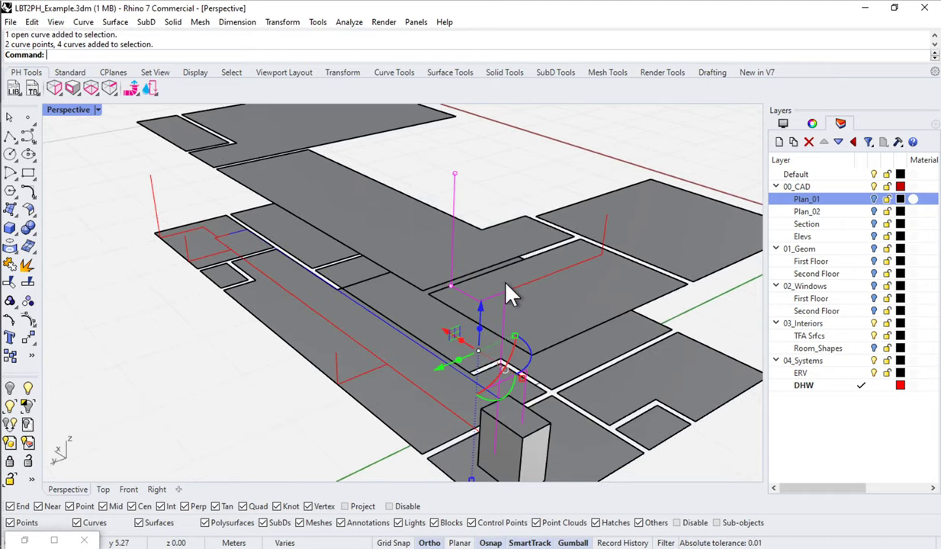
shift+click(528, 392)
right_drag(528, 393, 441, 186)
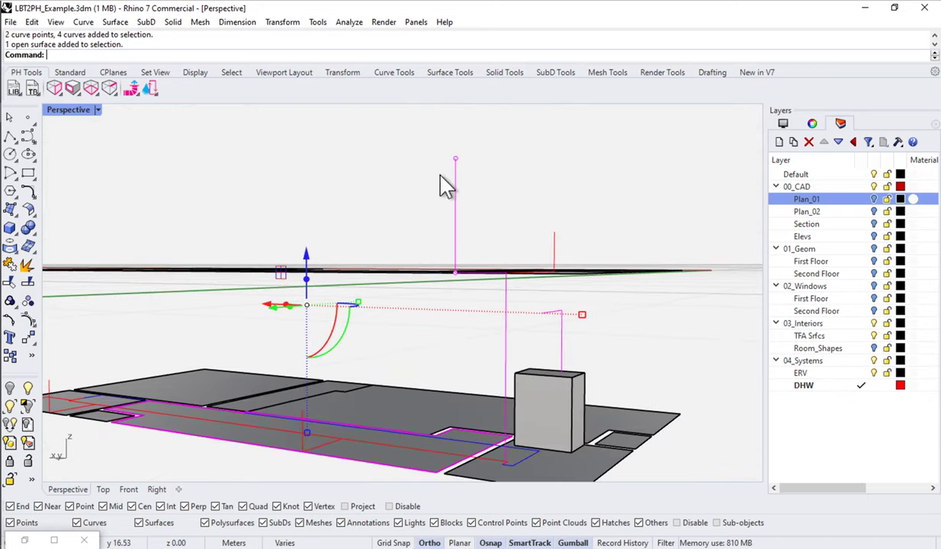
drag(406, 122, 524, 479)
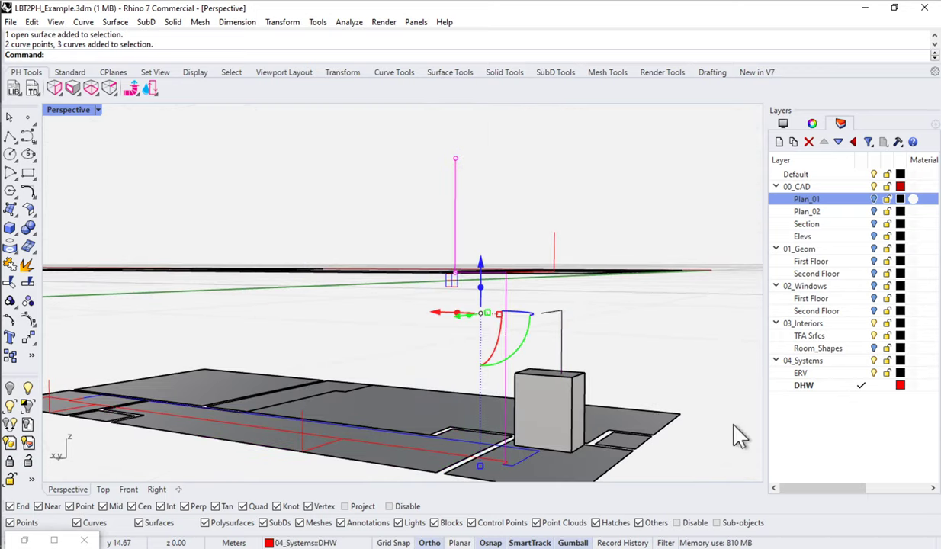
right_drag(542, 388, 561, 401)
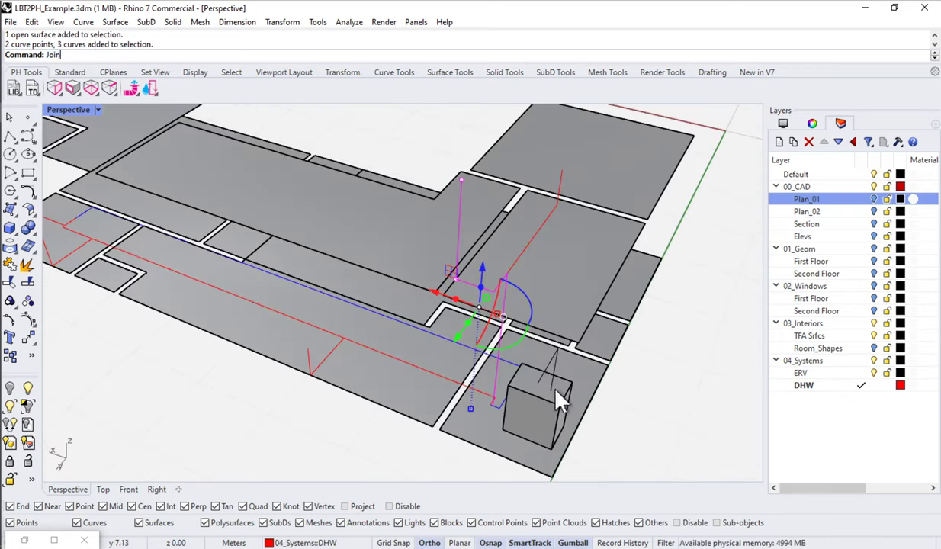
key(Return)
Check the second-floor bathtub and sink branches one at a time for continuity from the tap down to the recirculation pipe.
click(457, 203)
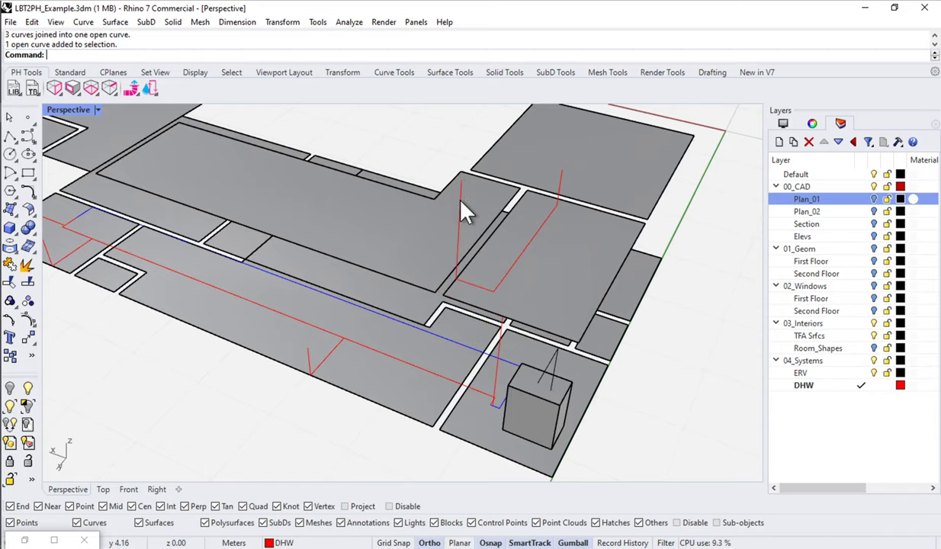
right_drag(529, 290, 516, 261)
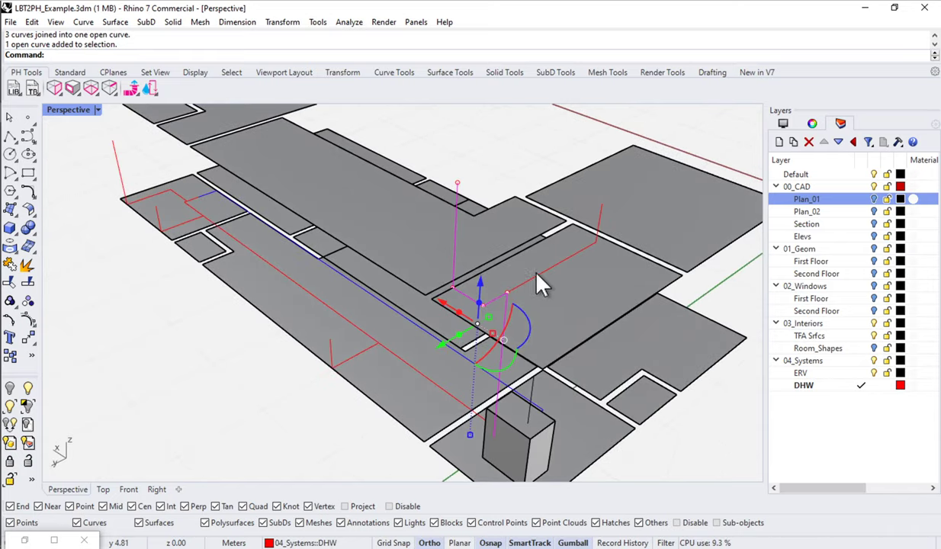
click(506, 303)
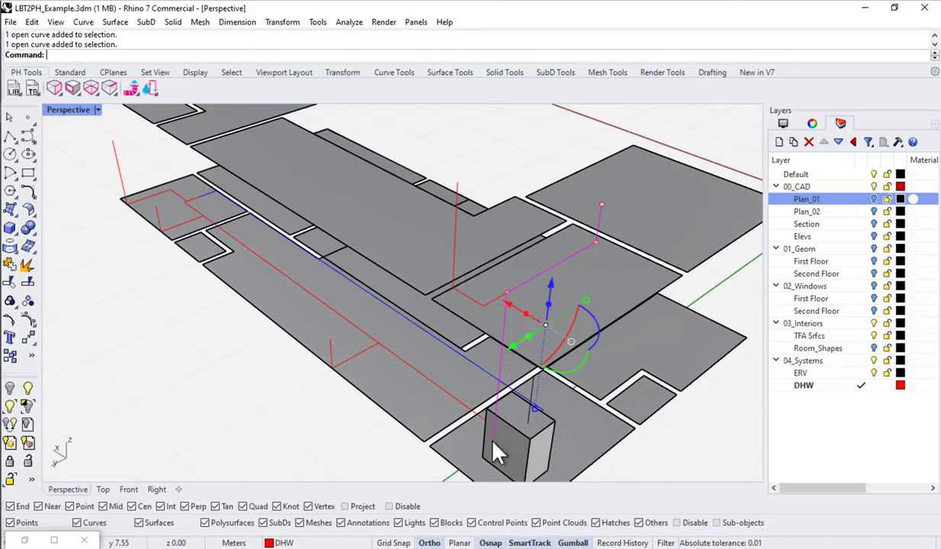
click(457, 221)
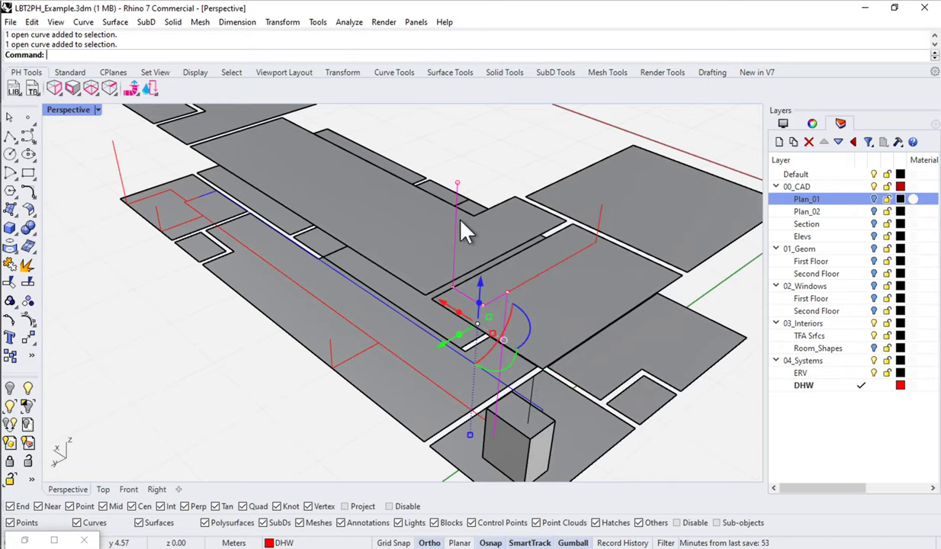
click(601, 242)
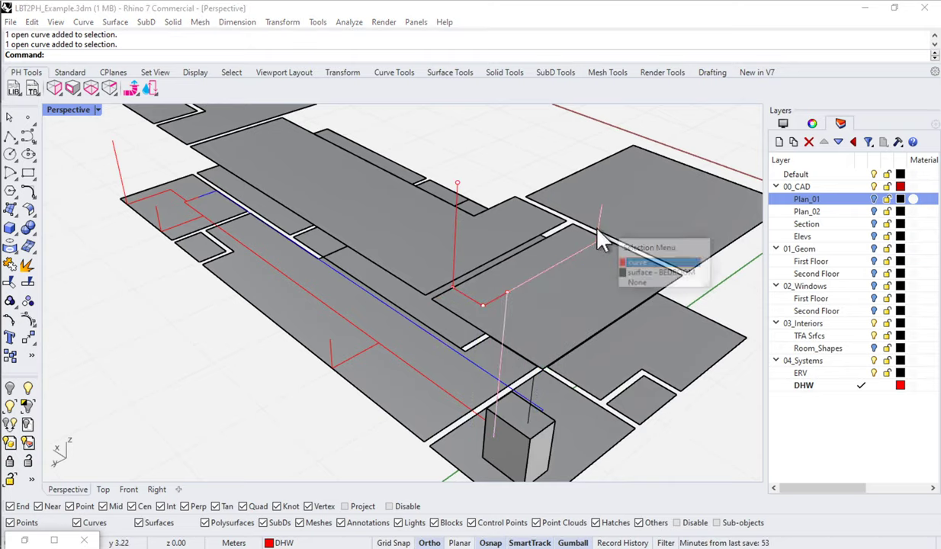
click(614, 209)
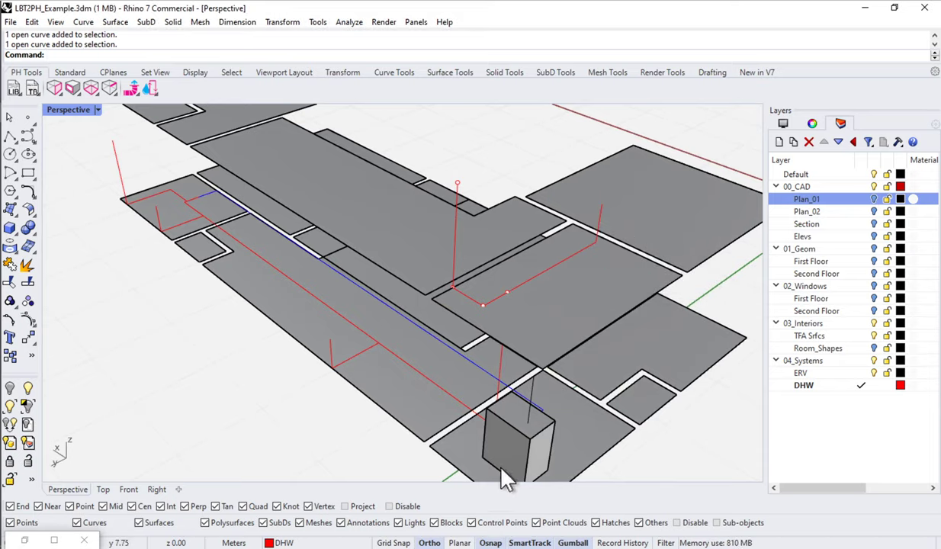
right_drag(351, 299, 455, 256)
key(Up)
key(Up)
key(Up)
key(Up)
key(Up)
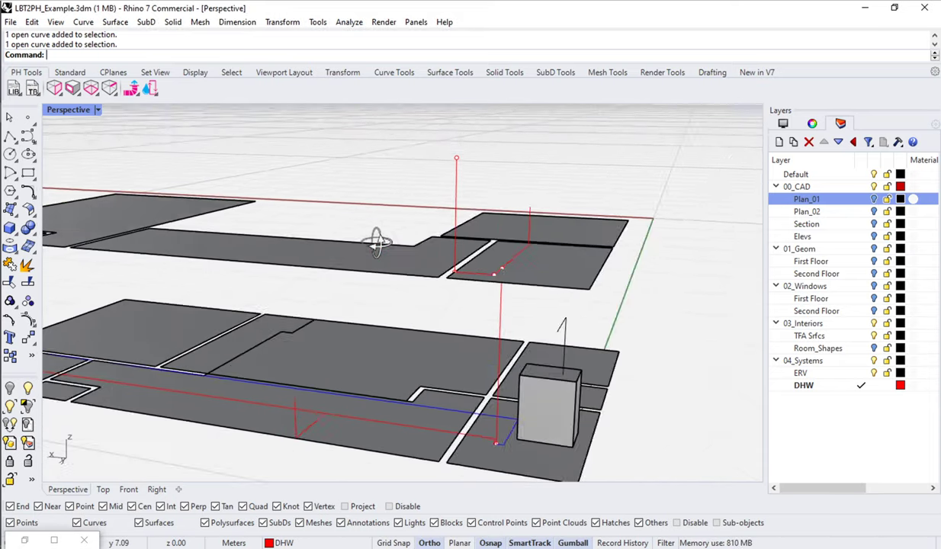
Select the two second-floor and three first-floor branch pipes together, leaving out the recirculation loop.
right_drag(438, 237, 356, 264)
drag(468, 292, 452, 282)
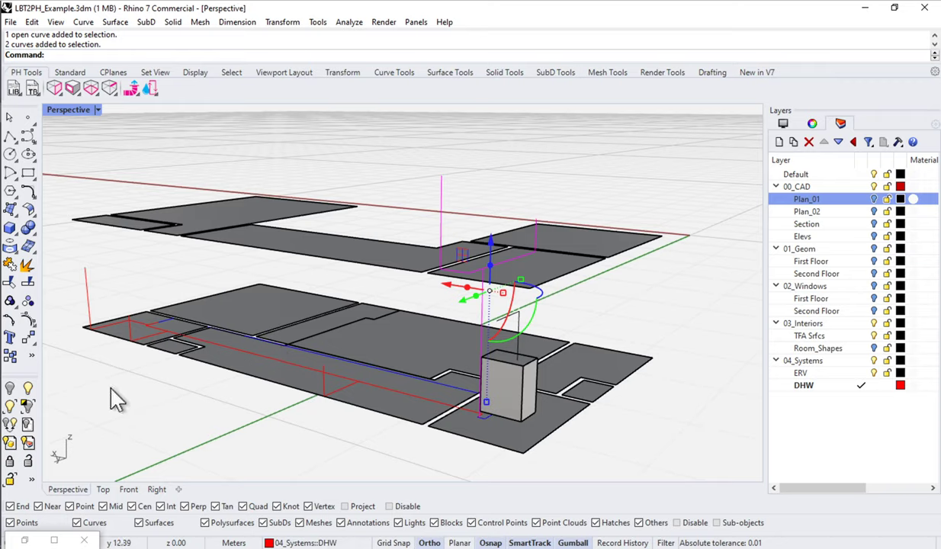
drag(70, 374, 178, 298)
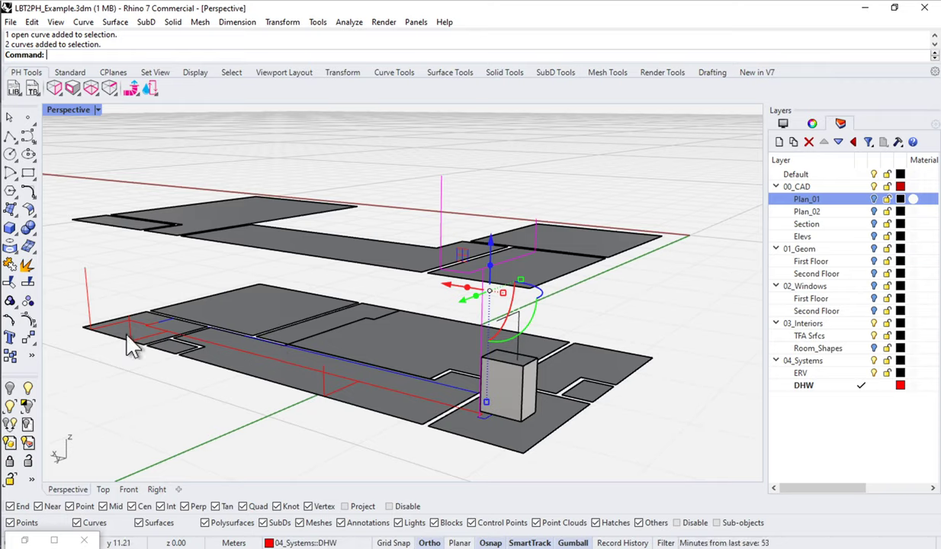
drag(73, 375, 200, 236)
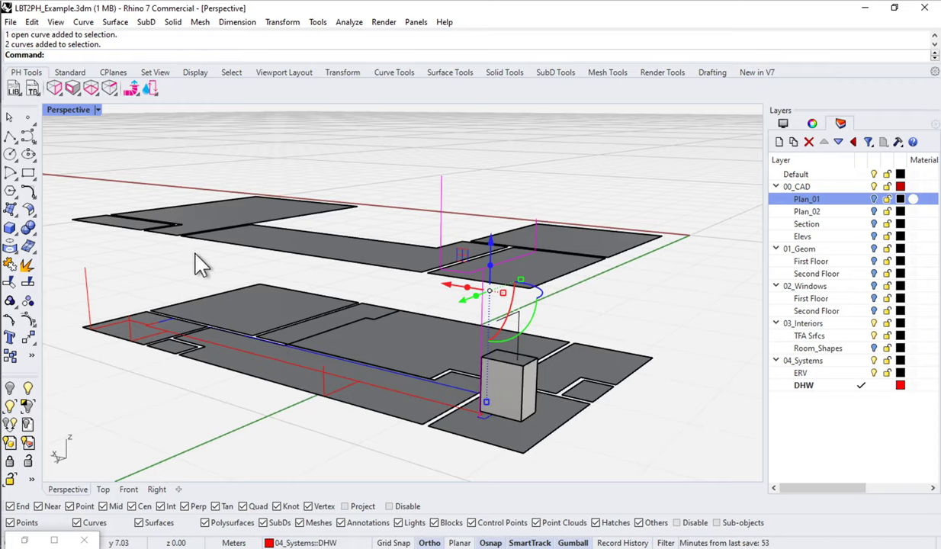
shift+click(92, 287)
drag(102, 370, 166, 259)
right_drag(185, 343, 380, 230)
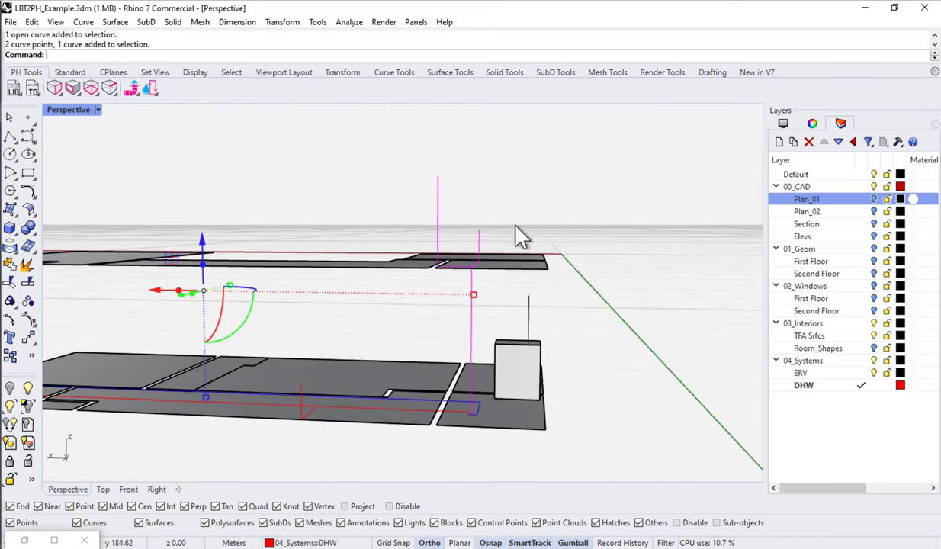
drag(507, 233, 394, 177)
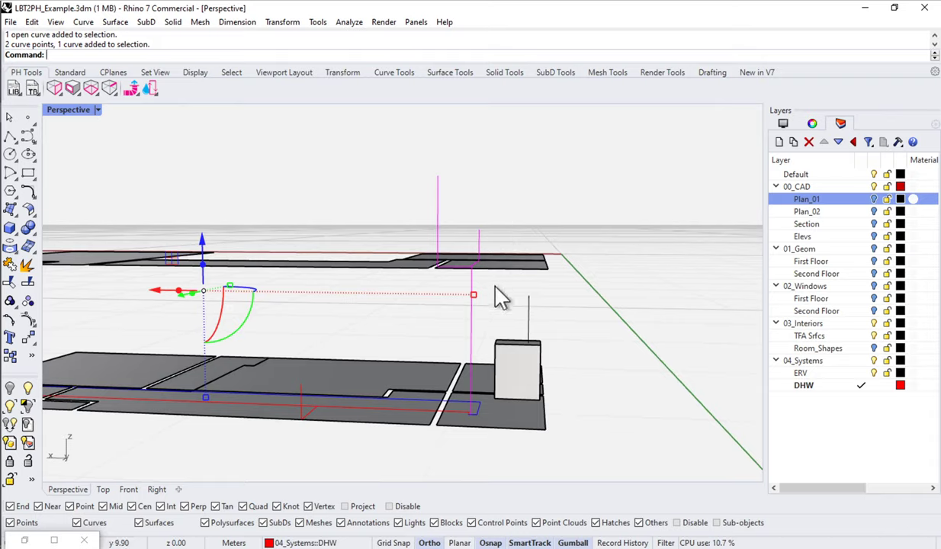
drag(500, 297, 458, 284)
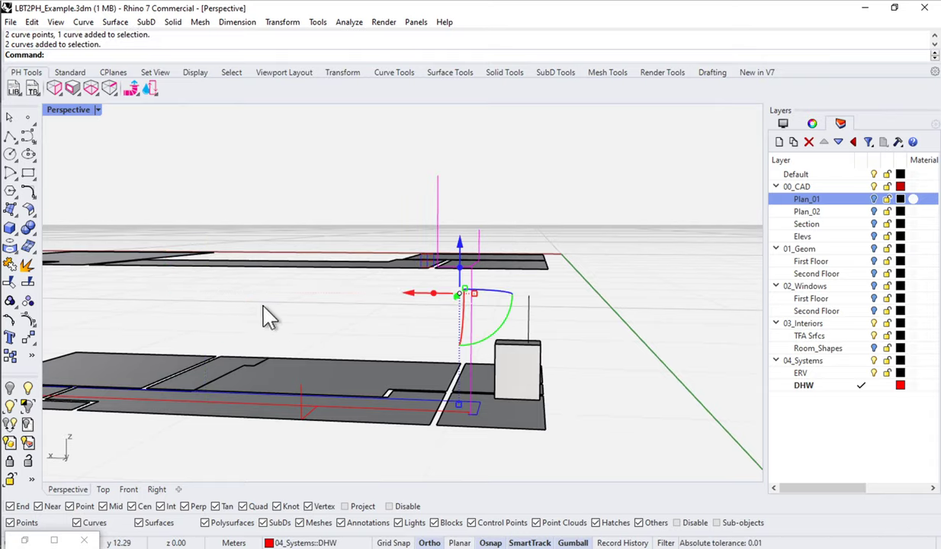
drag(268, 317, 353, 454)
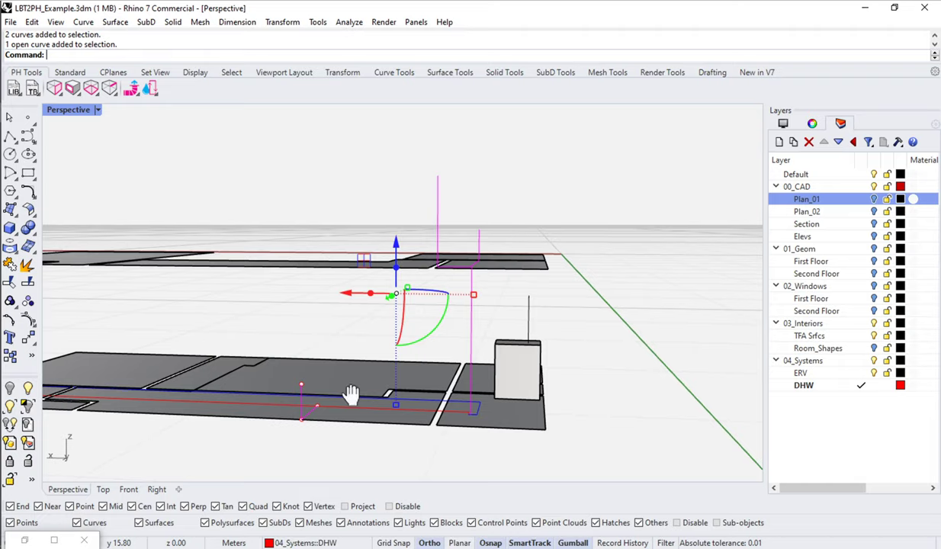
shift+right_drag(351, 393, 559, 374)
drag(130, 253, 282, 412)
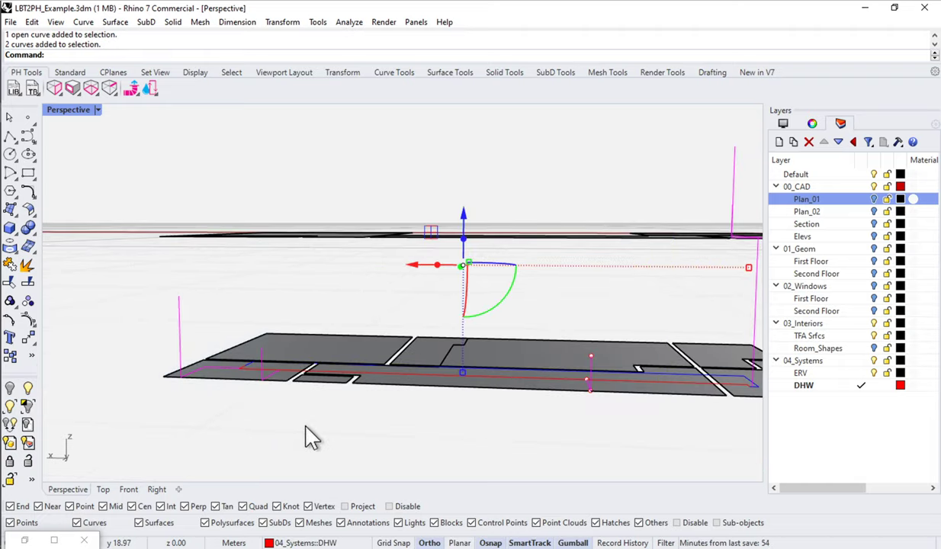
right_drag(311, 432, 520, 213)
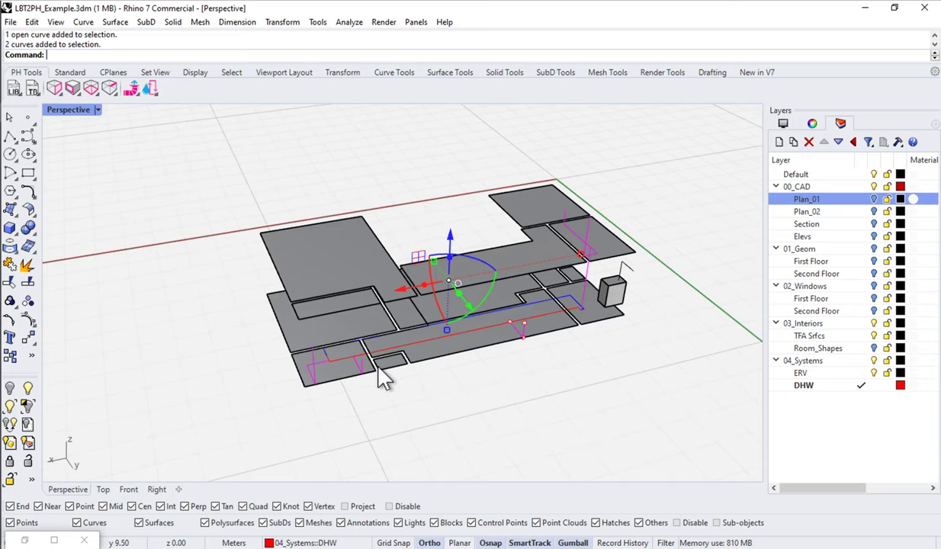
right_drag(384, 379, 489, 314)
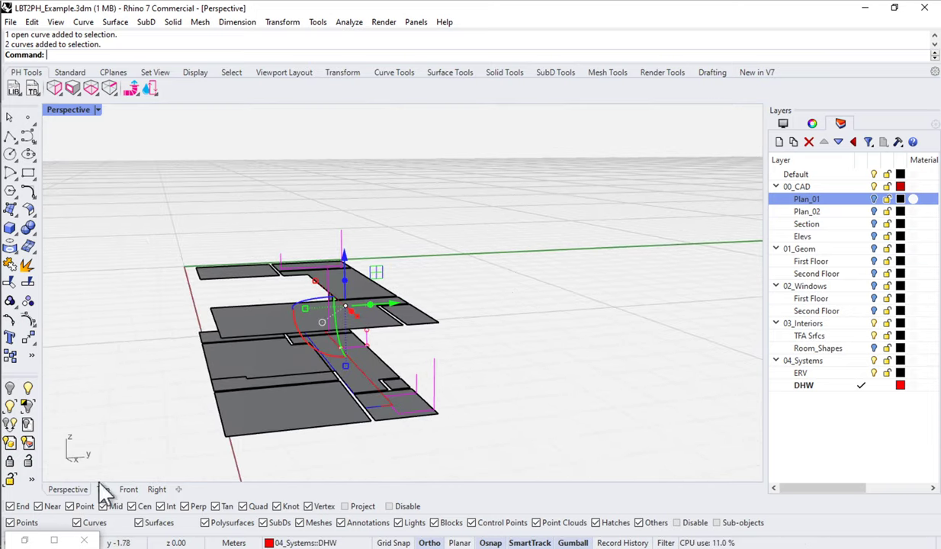
Switch to Grasshopper and add a Curve parameter above the total len (m) panel feeding the Piping | Branches component.
click(53, 540)
double_click(382, 218)
text(cr)
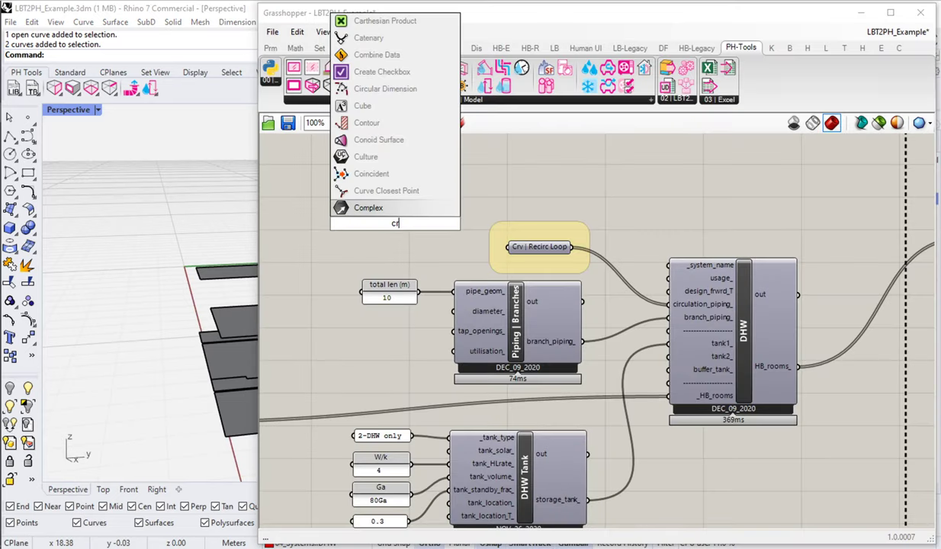
text(v)
key(Return)
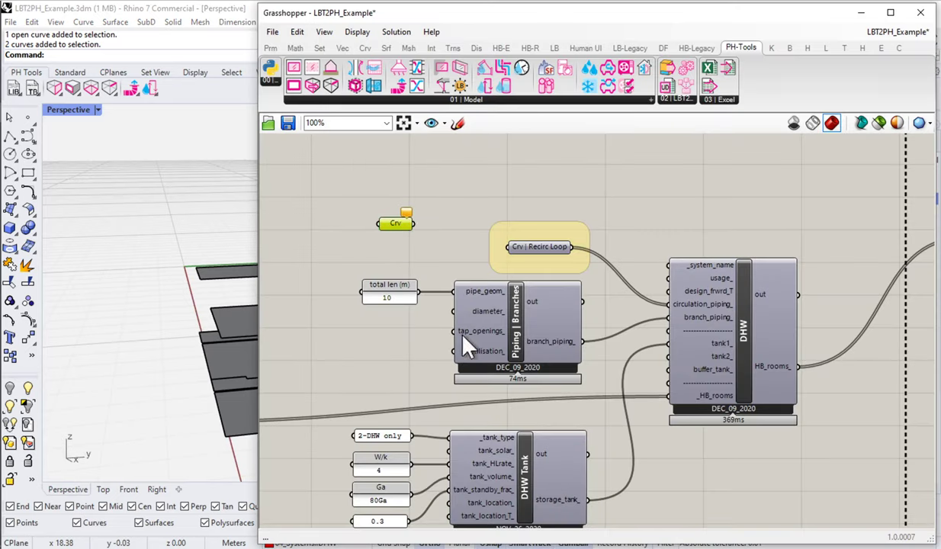
Assign the selected Rhino branch pipes to the new Curve parameter as multiple curves.
right_click(399, 225)
click(451, 402)
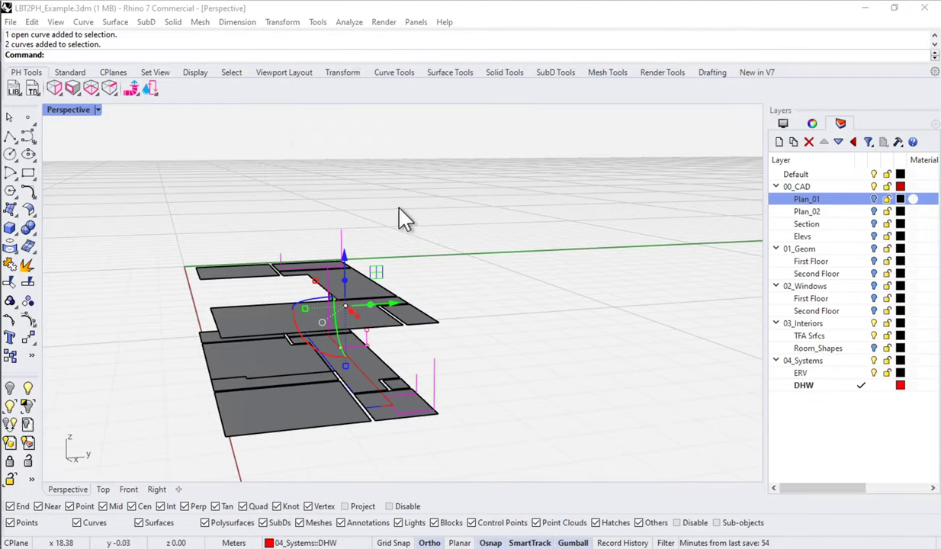
click(359, 261)
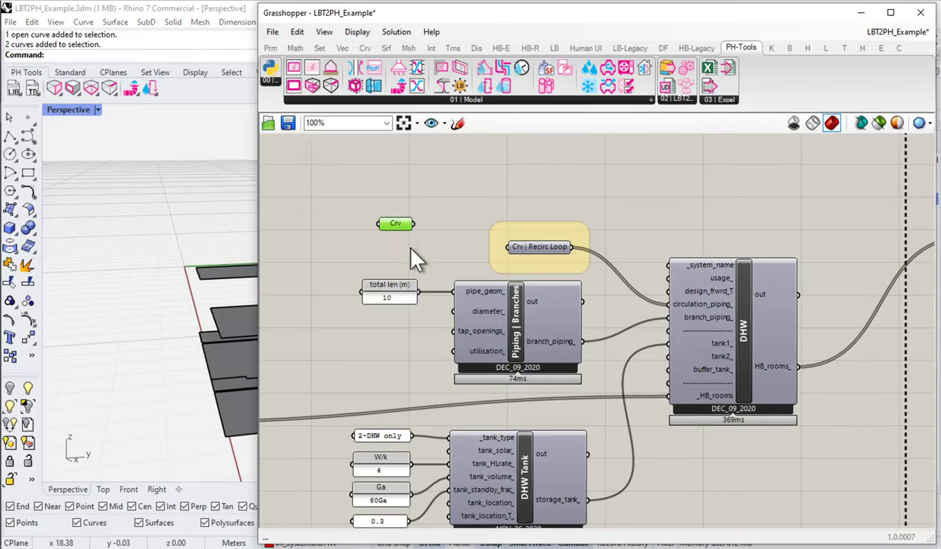
Rename the new Curve parameter "Crv | Branch Piping".
right_click(402, 229)
click(397, 225)
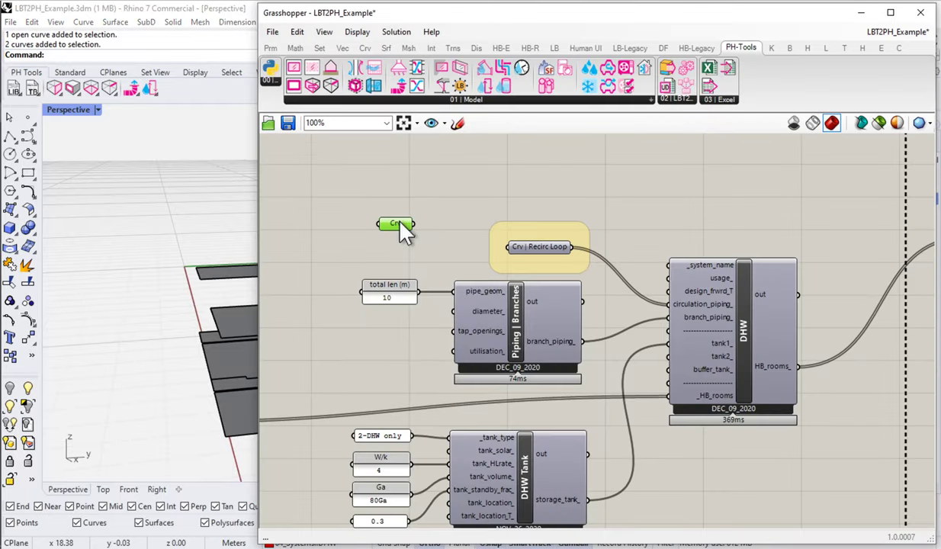
right_click(402, 224)
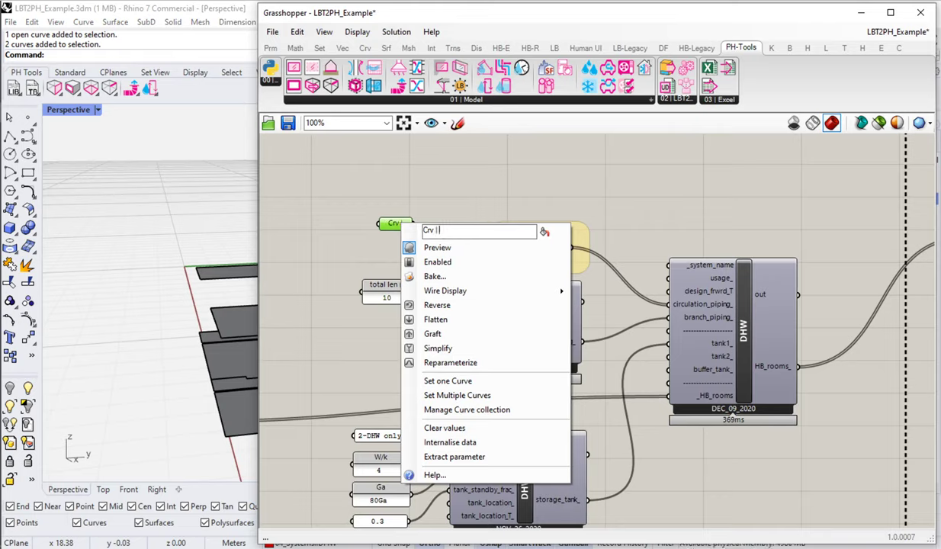
text(Branch Piping)
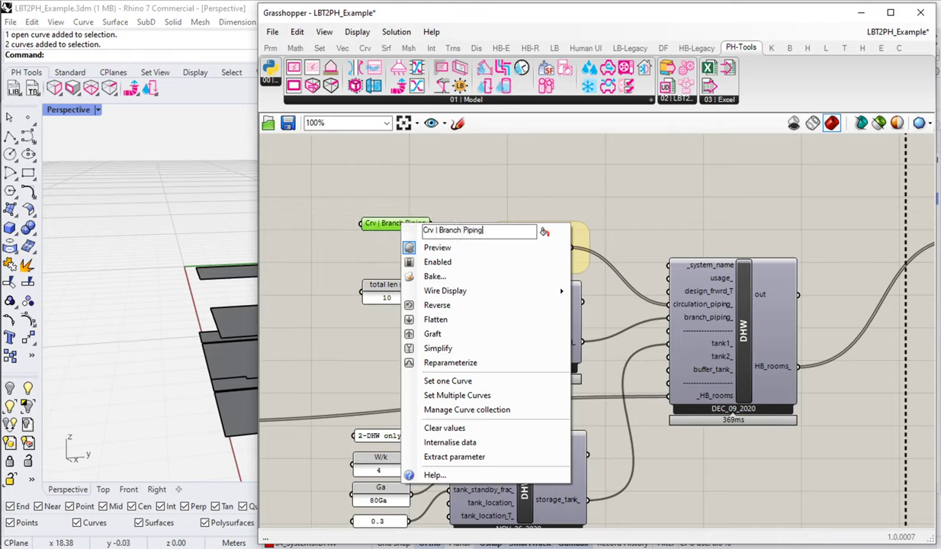
key(Return)
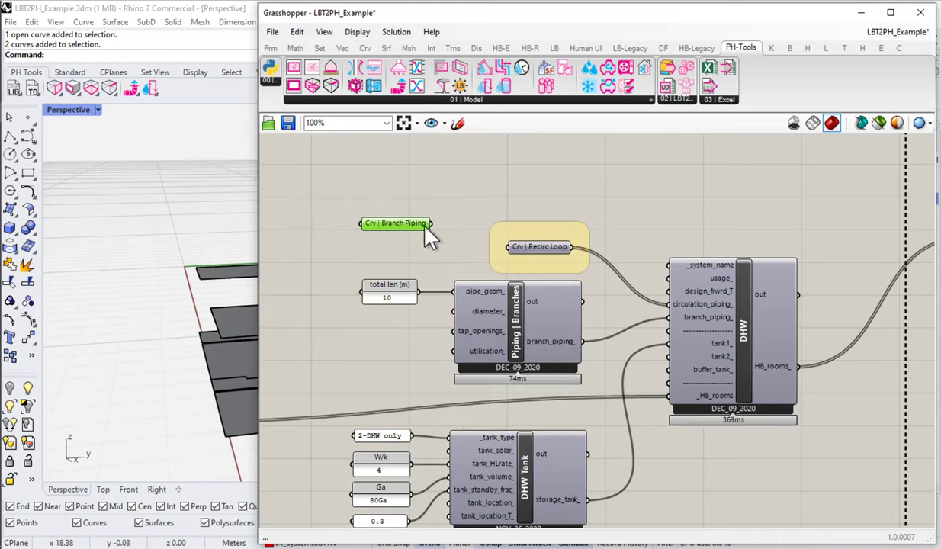
Put the Branch Piping parameter in its own group and give the group a rectangle outline.
key(ctrl+g)
scroll(393, 217, up, 4)
right_click(389, 217)
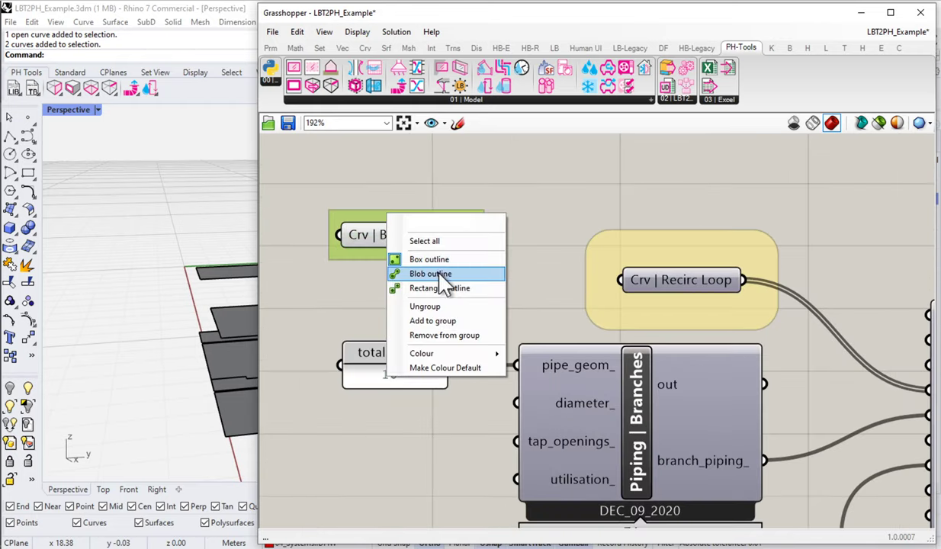
click(441, 289)
scroll(406, 205, down, 2)
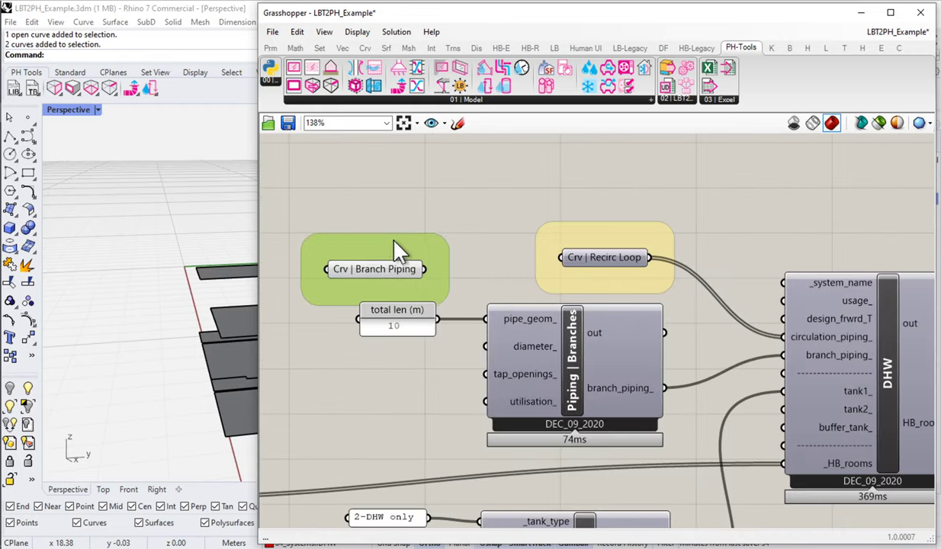
Move the total len (m) panel down and wire Branch Piping to the Piping | Branches component's pipe_geom_ input in its place.
drag(394, 240, 395, 231)
drag(400, 327, 386, 380)
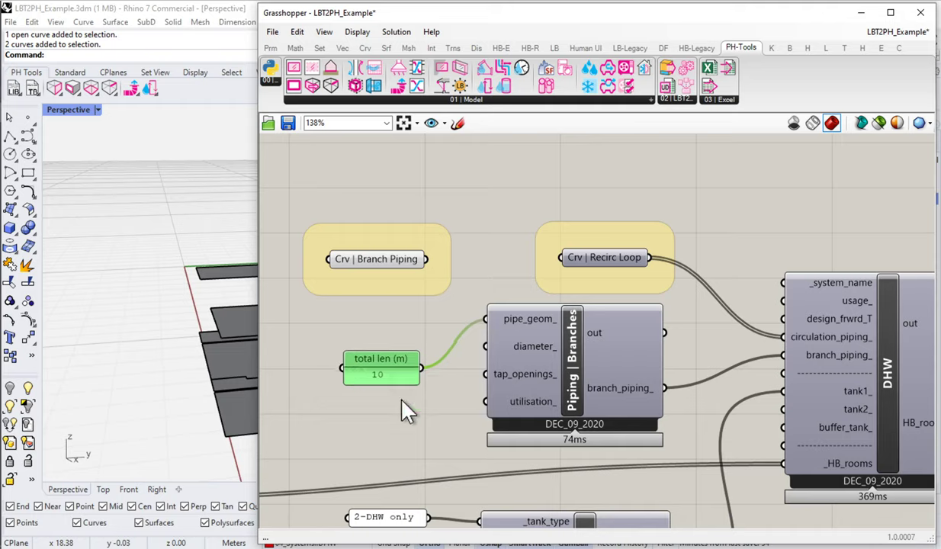
drag(397, 291, 397, 326)
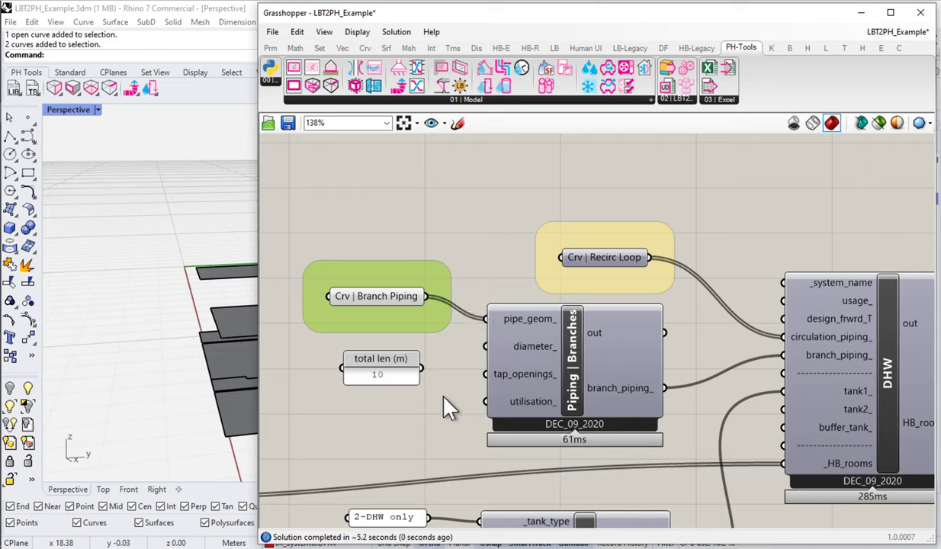
Delete the disconnected total len (m) panel and align the Branch Piping group with the pipe_geom_ input.
drag(442, 396, 331, 347)
key(Delete)
drag(366, 305, 386, 322)
click(383, 240)
drag(367, 370, 403, 210)
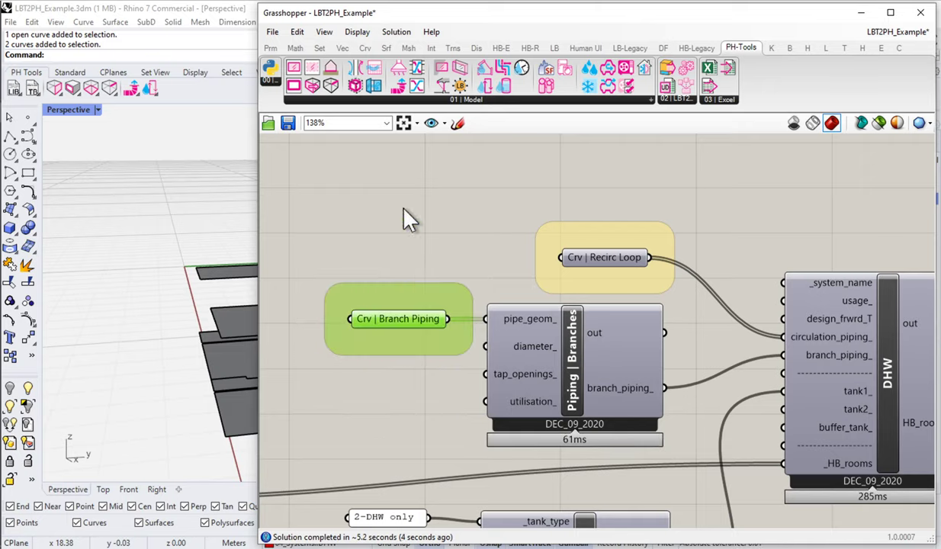
Switch to the My_Results.xlsx workbook in Excel and examine the DHW individual pipes section, including pipe length and number of tapping points.
mouse_move(4, 58)
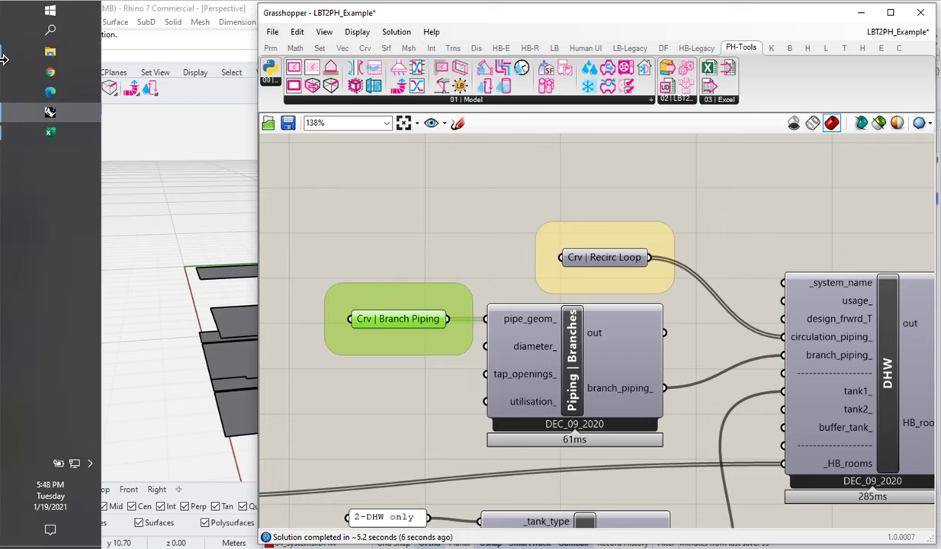
click(48, 134)
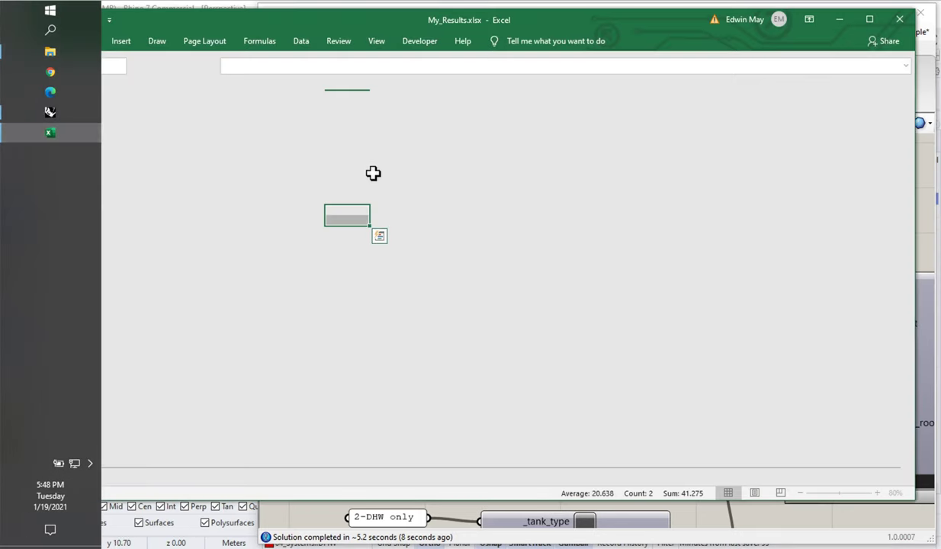
scroll(389, 321, down, 2)
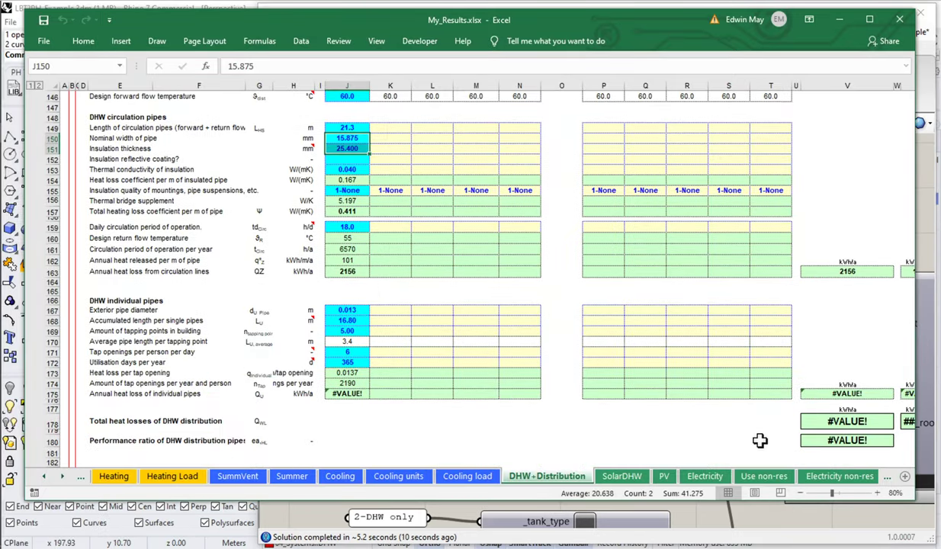
click(878, 493)
click(878, 493)
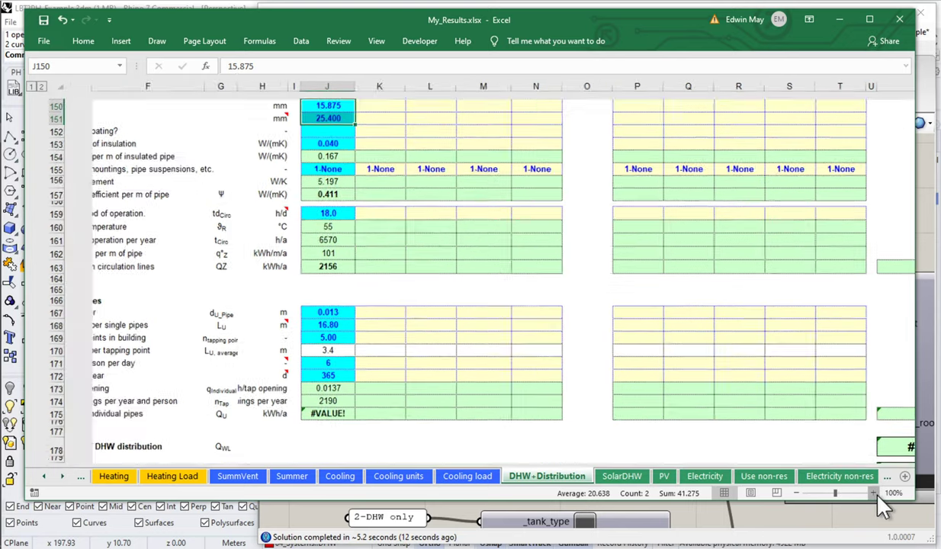
drag(577, 416, 72, 390)
scroll(221, 236, up, 2)
scroll(185, 274, down, 4)
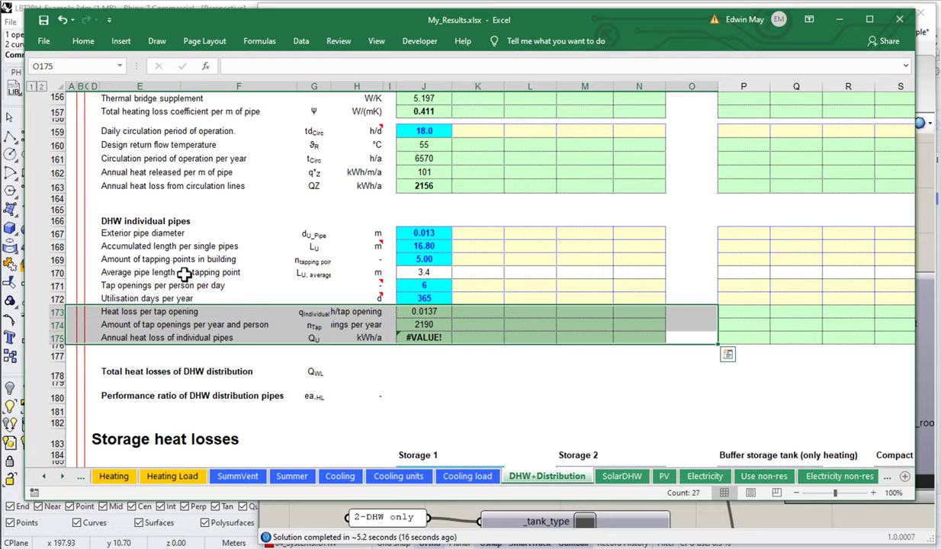
drag(124, 215, 443, 340)
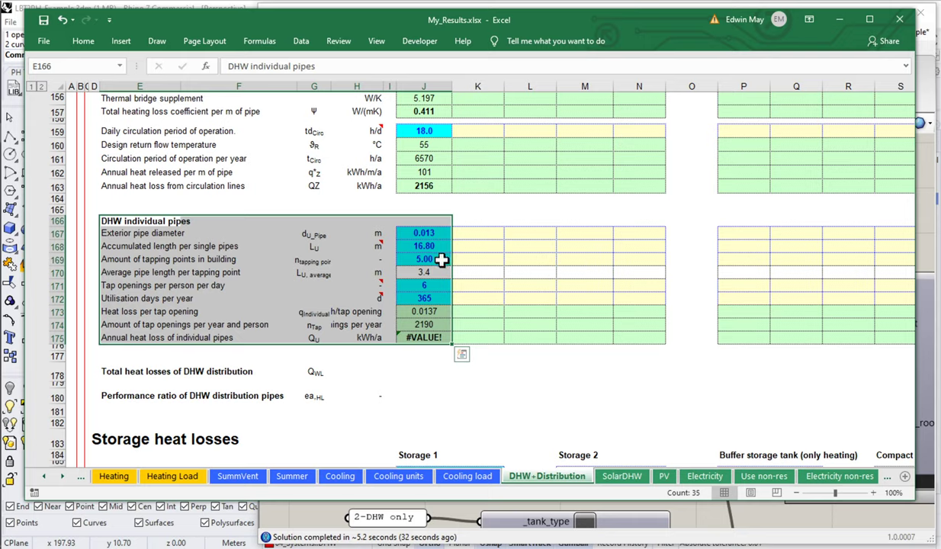
click(441, 260)
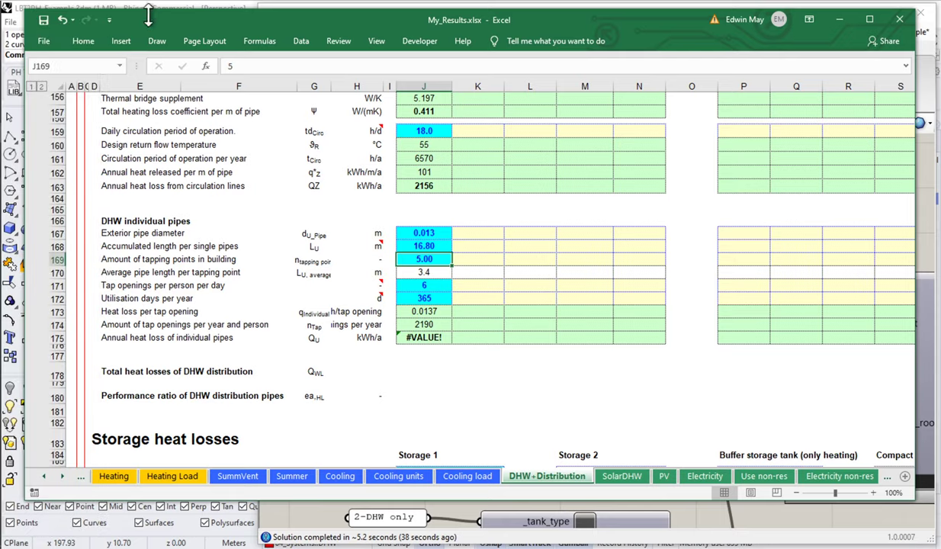
Switch back to Rhino and narrow the Grasshopper window to view the branch pipes on both floors.
drag(277, 24, 495, 30)
click(244, 355)
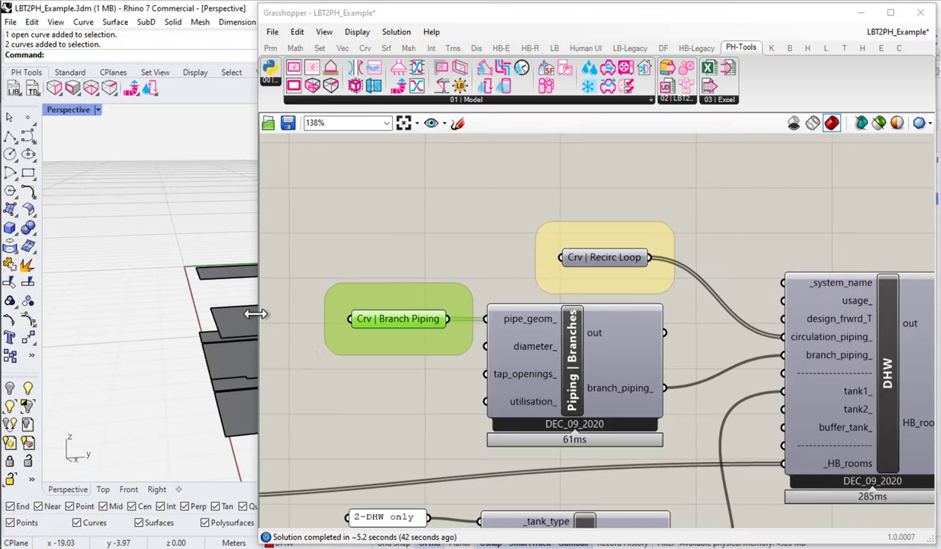
drag(259, 255, 631, 255)
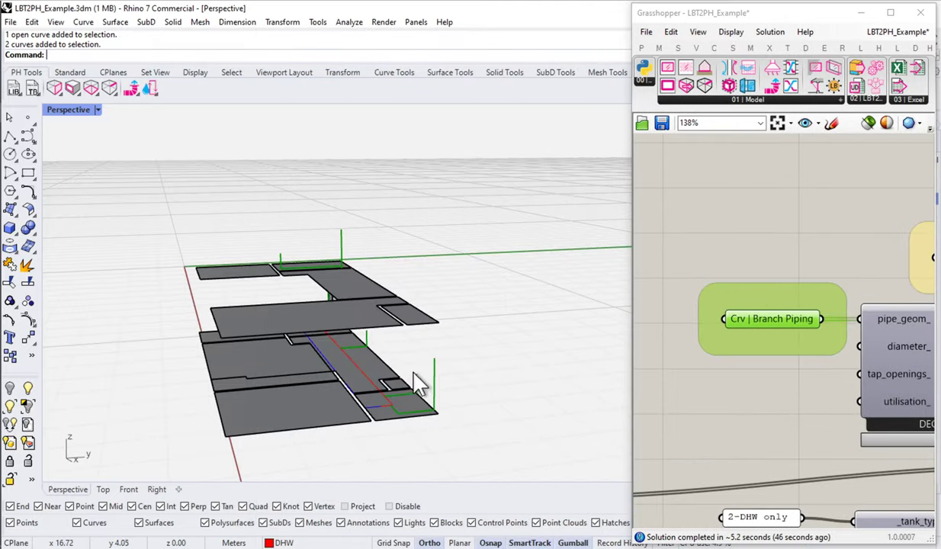
Return to Excel and check the tap openings per person per day and utilisation days per year.
mouse_move(9, 73)
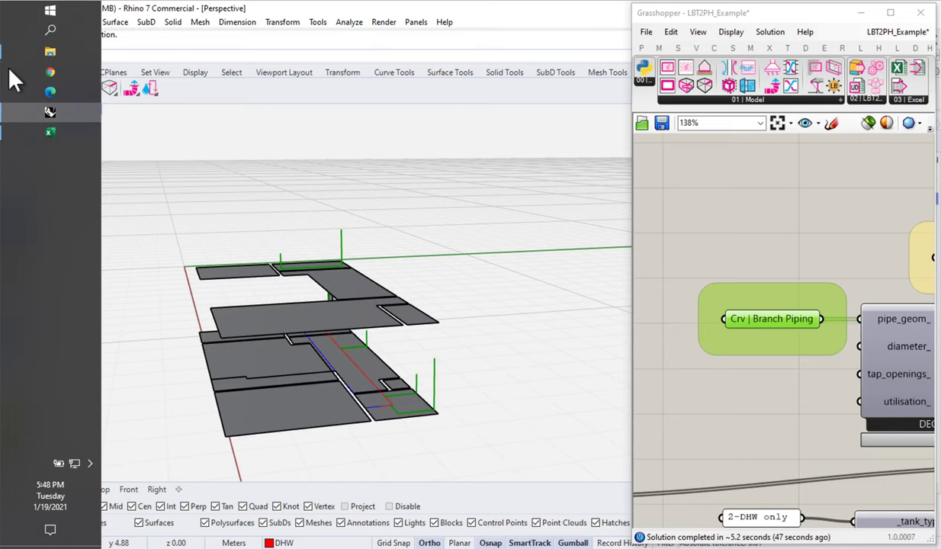
click(51, 132)
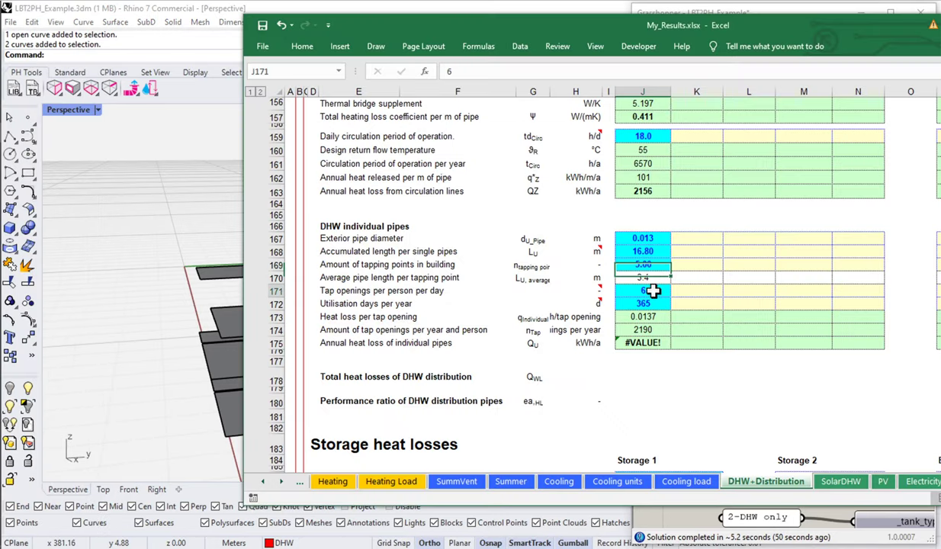
drag(656, 291, 648, 303)
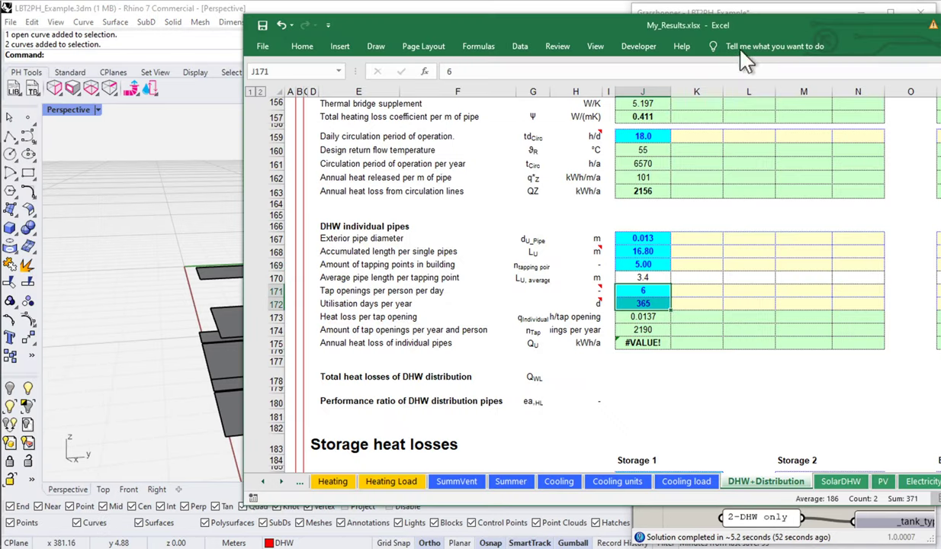
drag(719, 24, 509, 33)
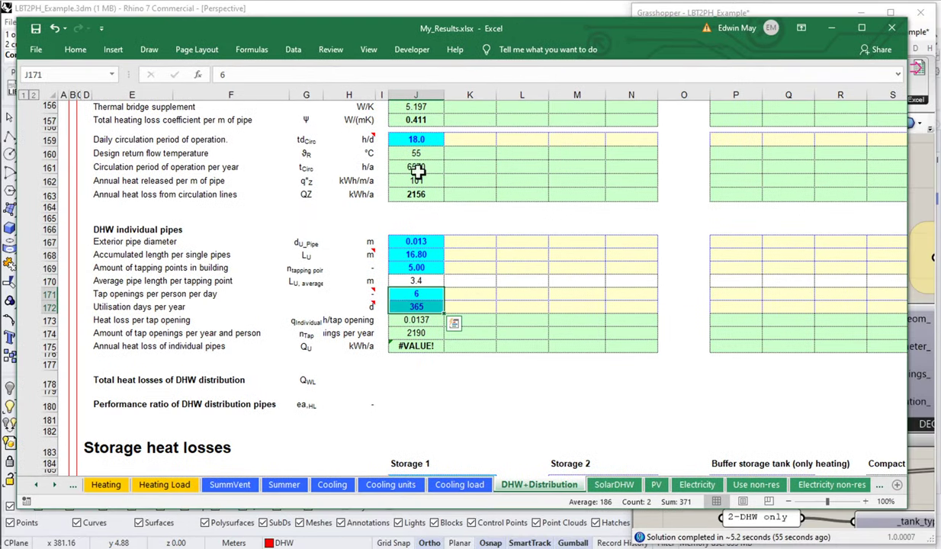
Switch to Grasshopper and widen its window so the Piping | Branches component shows beside the Rhino viewport.
drag(618, 14, 618, 71)
click(698, 15)
click(626, 13)
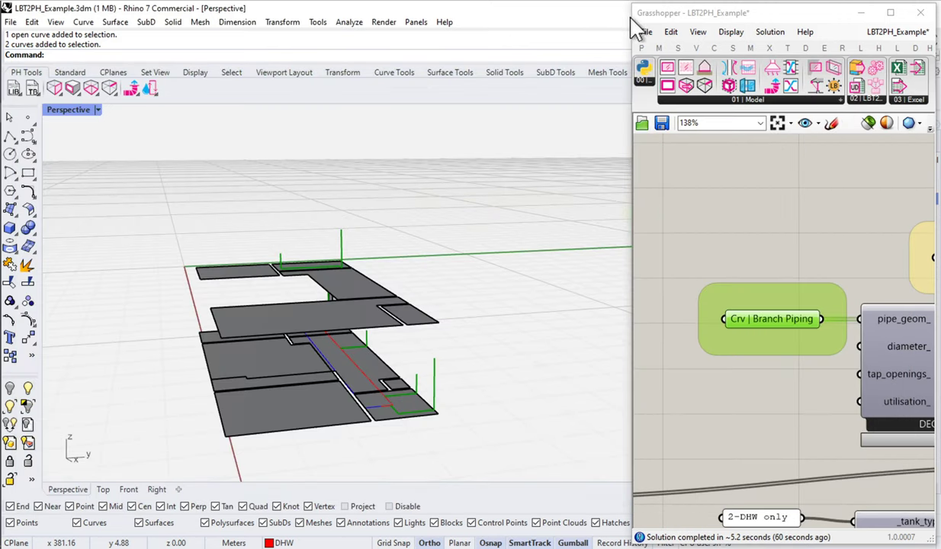
drag(632, 17, 464, 15)
click(665, 290)
scroll(668, 293, down, 2)
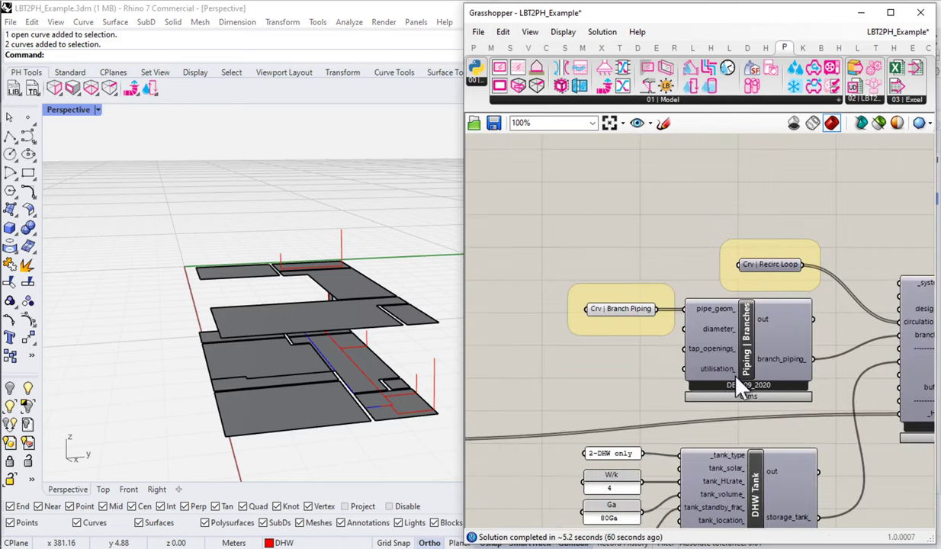
Set Rhino's Perspective viewport to Ghosted display and view the piping through both floors from a low side angle.
right_drag(447, 259, 412, 237)
right_drag(288, 309, 372, 393)
right_drag(347, 356, 336, 305)
click(98, 109)
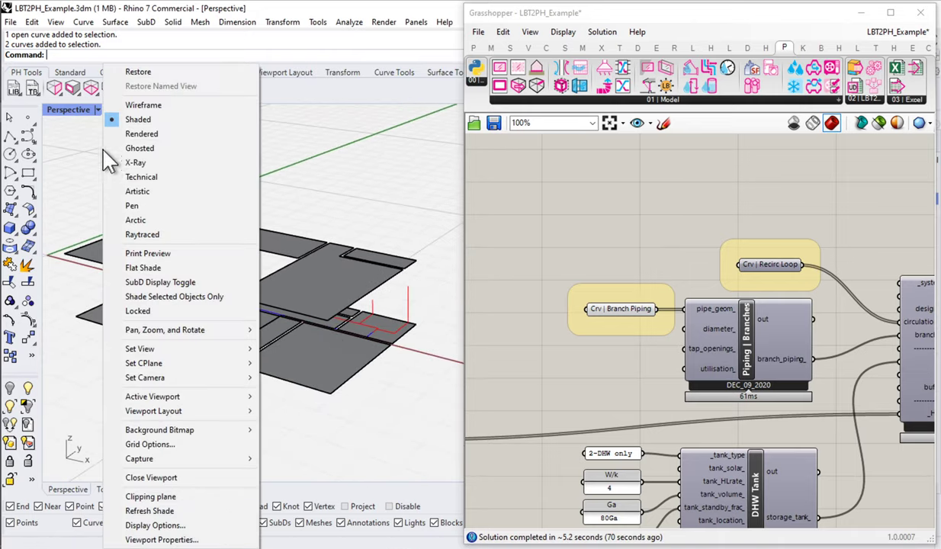
click(128, 150)
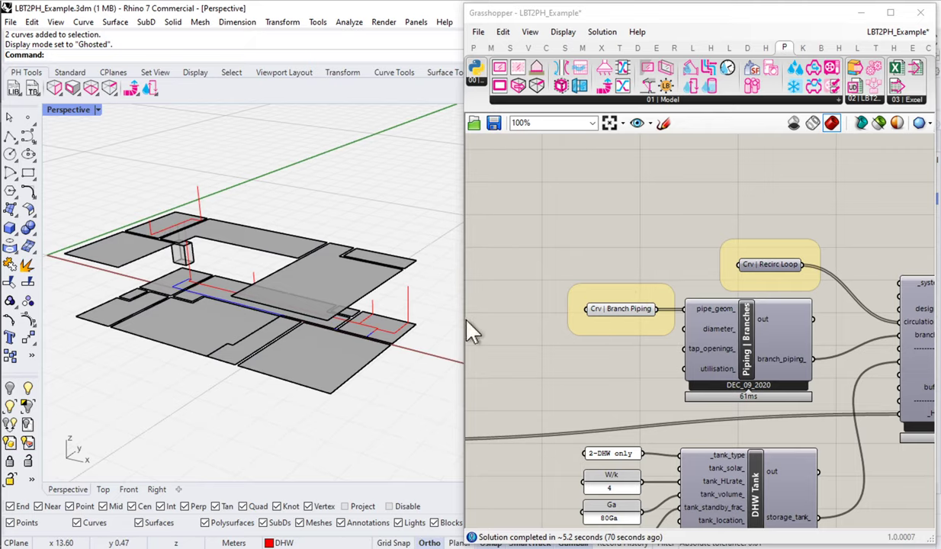
scroll(397, 336, up, 3)
right_drag(248, 341, 164, 371)
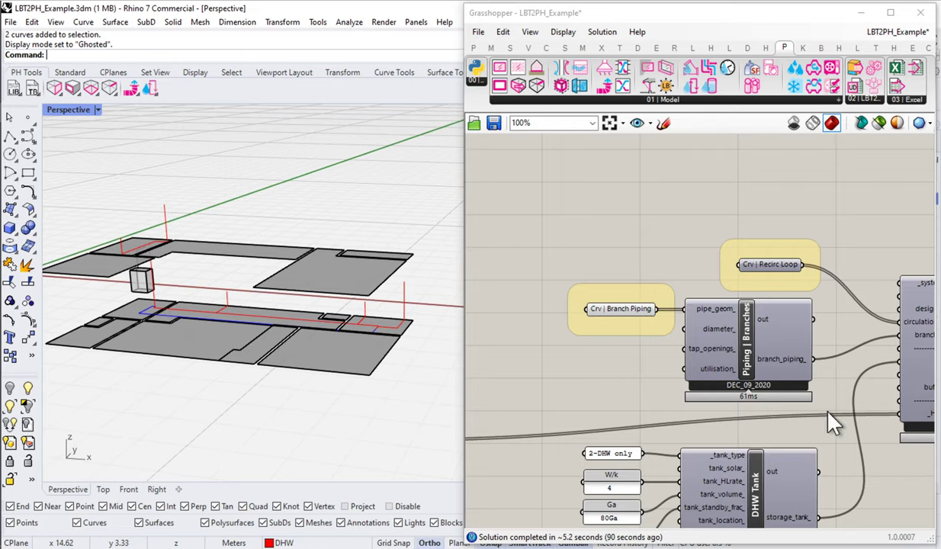
In Grasshopper, move the Piping | Branches component above the Recirc Loop group and the Branch Piping group below it.
right_drag(831, 423, 763, 379)
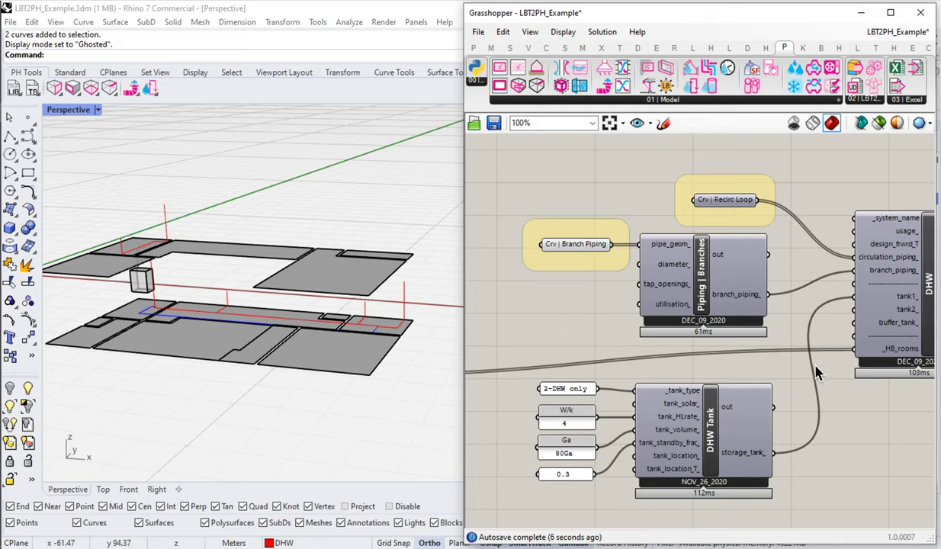
click(682, 264)
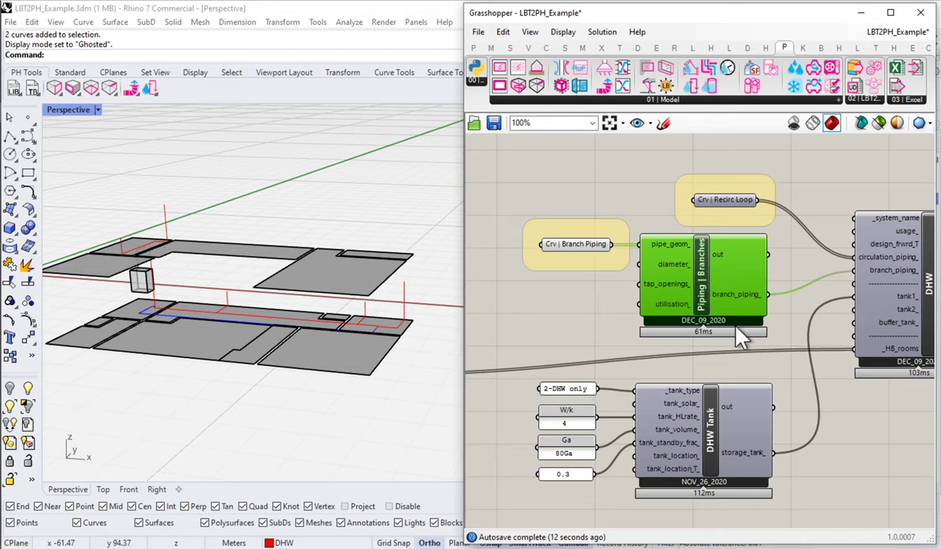
right_drag(719, 299, 624, 373)
drag(624, 373, 683, 210)
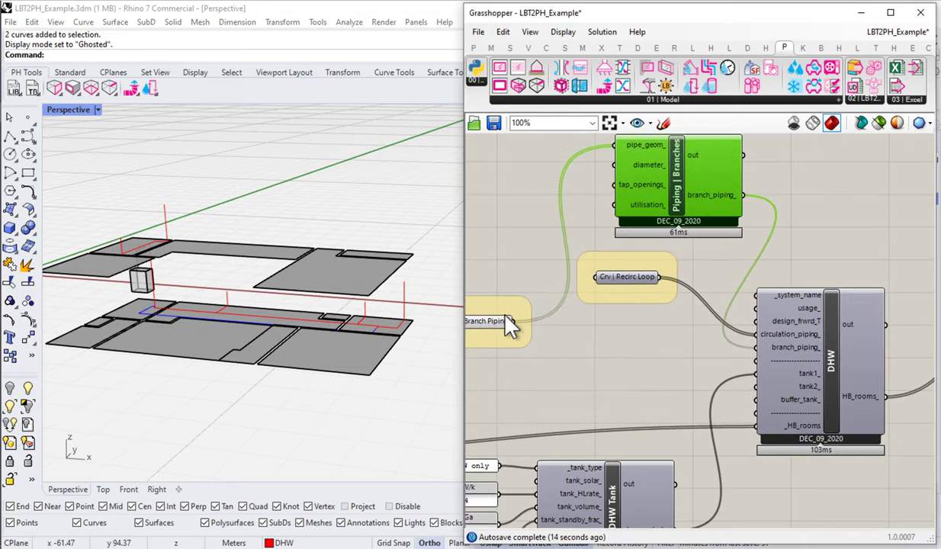
click(622, 344)
drag(516, 318, 648, 338)
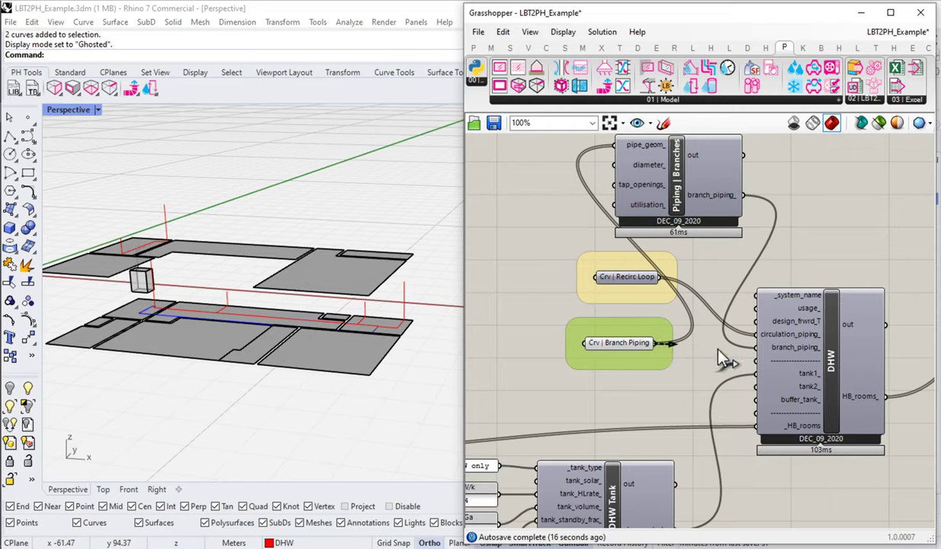
Wire Branch Piping directly to the DHW component's branch_piping_ input and delete the Piping | Branches component.
drag(718, 349, 768, 348)
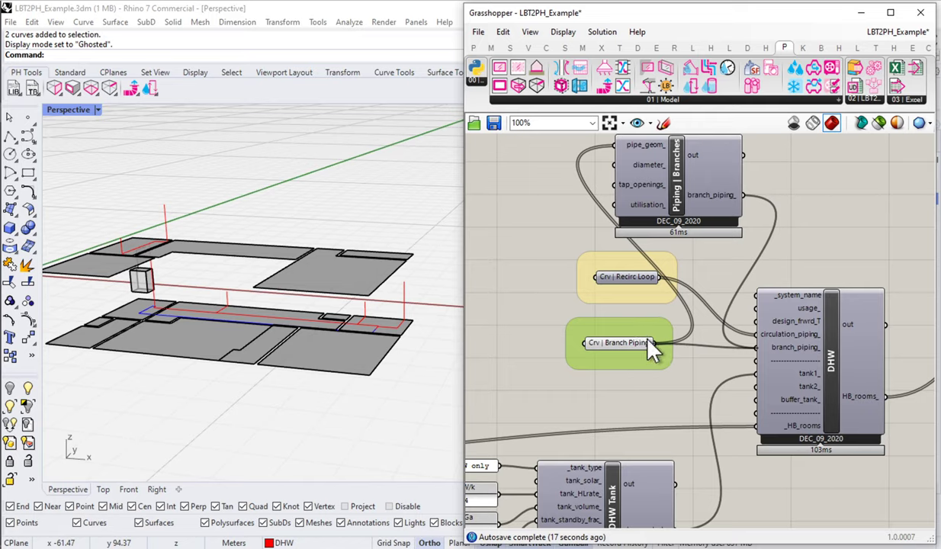
click(659, 184)
key(Delete)
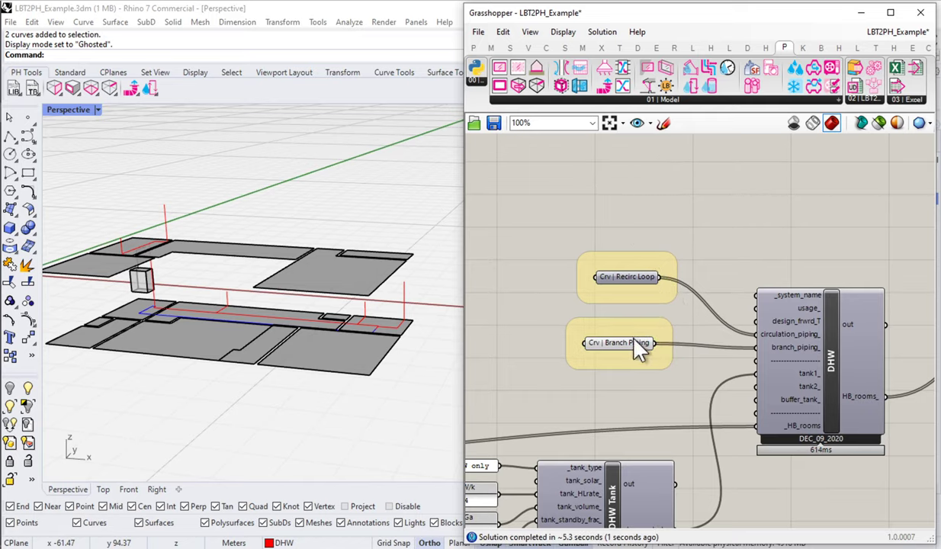
Move the Recirc Loop and Branch Piping groups slightly down beside the DHW component's piping inputs and widen the Grasshopper window.
drag(614, 388, 597, 242)
drag(637, 284, 644, 312)
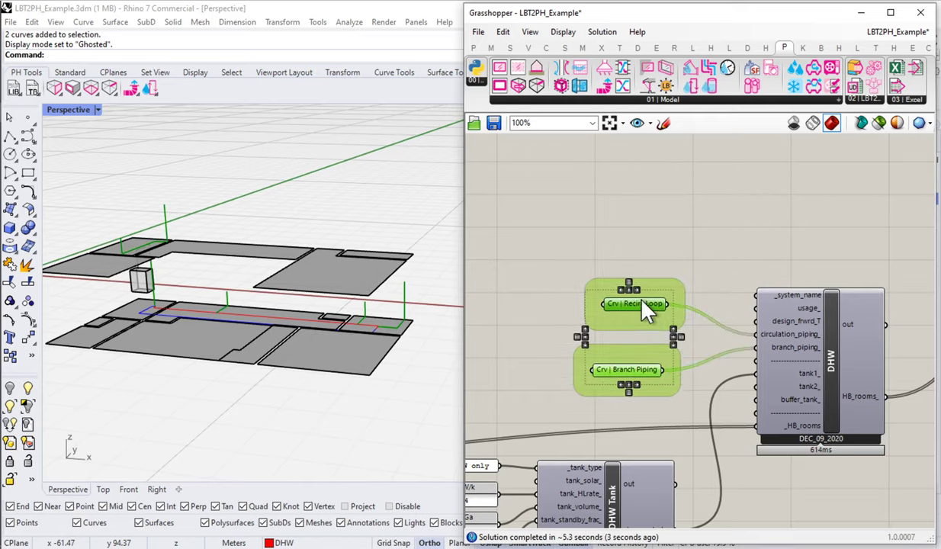
click(659, 221)
scroll(645, 389, up, 1)
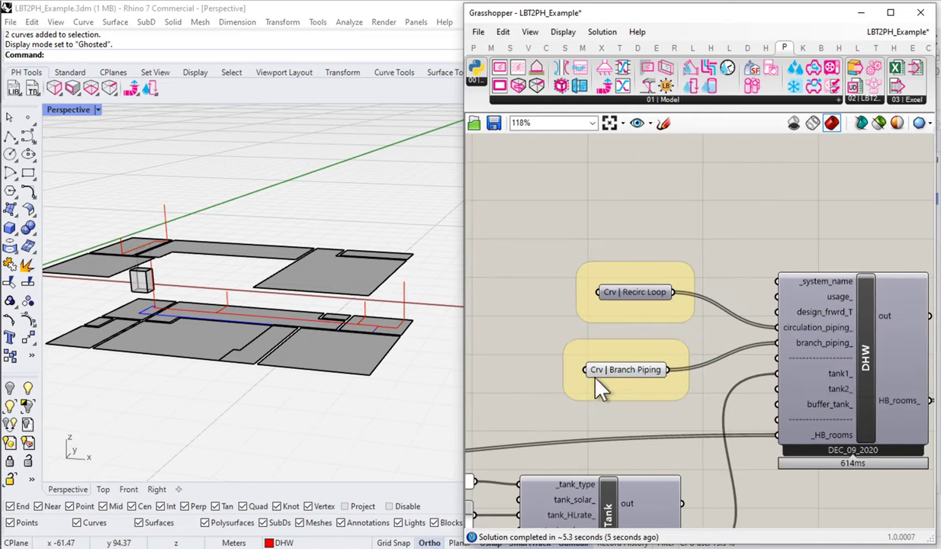
drag(461, 274, 429, 273)
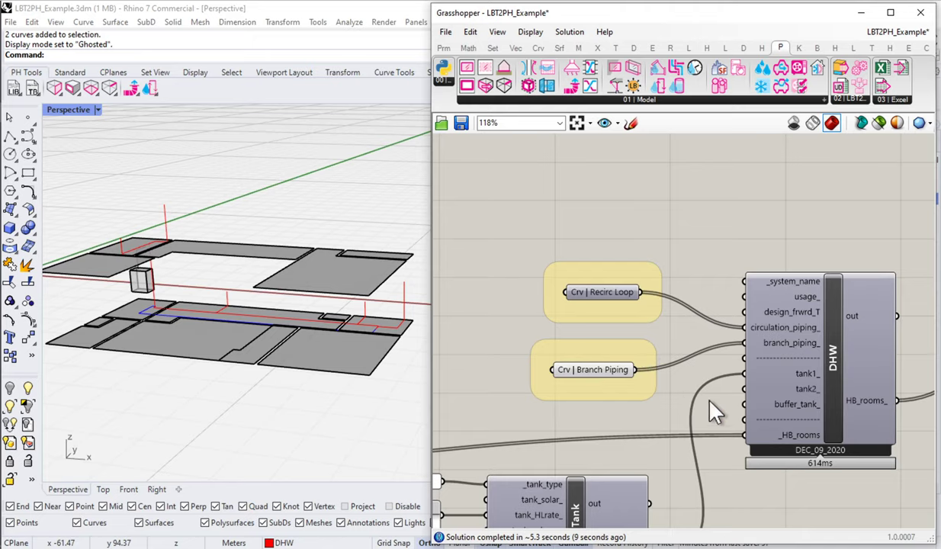
Turn off the viewport preview of the Branch Piping curve parameter.
scroll(714, 396, down, 1)
drag(651, 321, 612, 172)
right_click(691, 167)
click(729, 189)
click(666, 343)
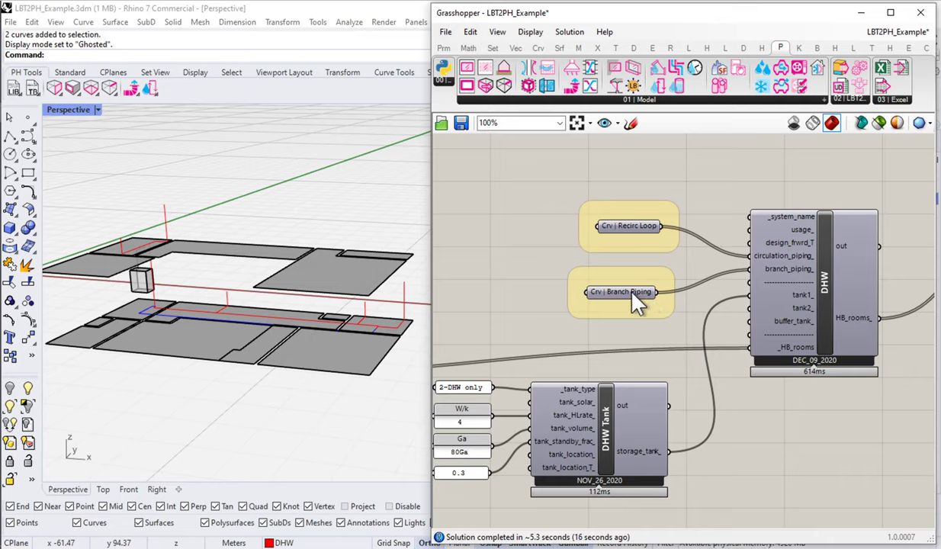
mouse_move(632, 294)
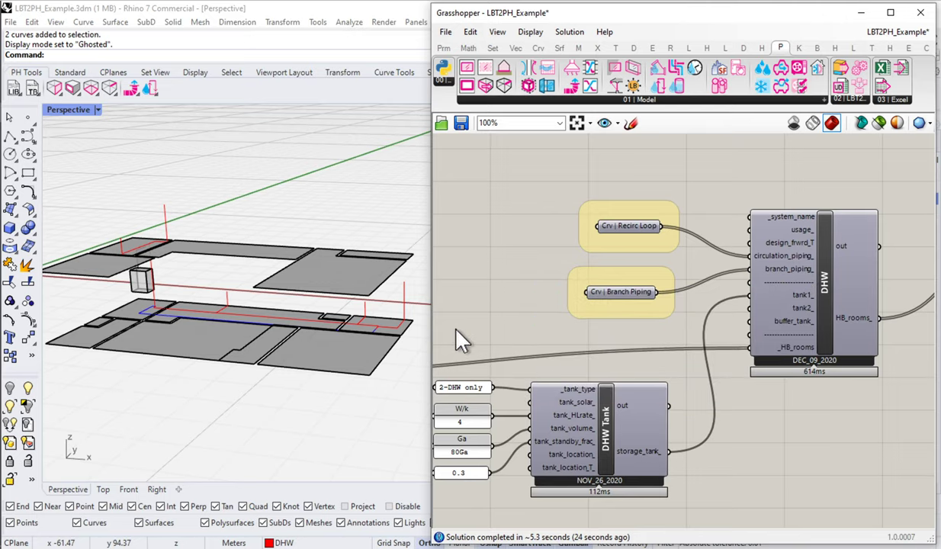
Add a text panel reading "Whole-House DHW" above the DHW component.
right_drag(721, 240, 580, 300)
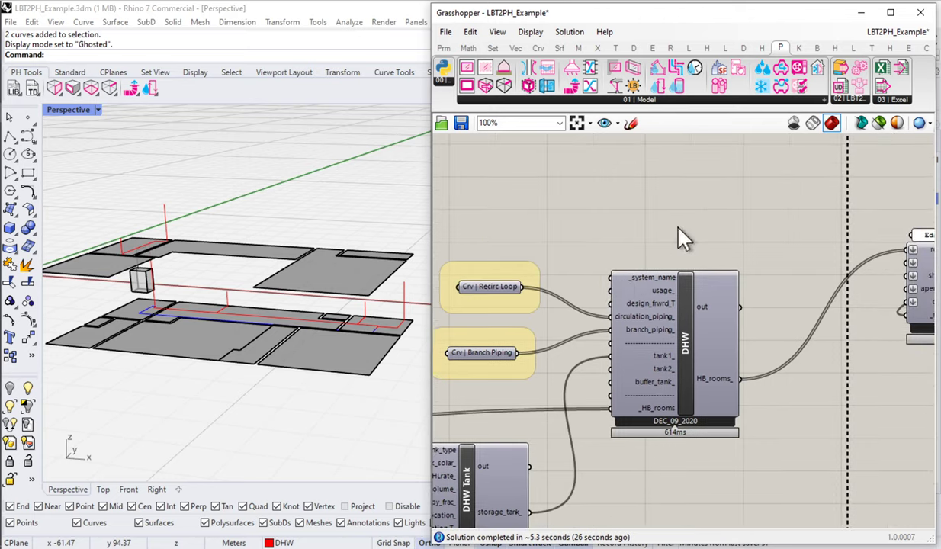
double_click(679, 226)
text(panel)
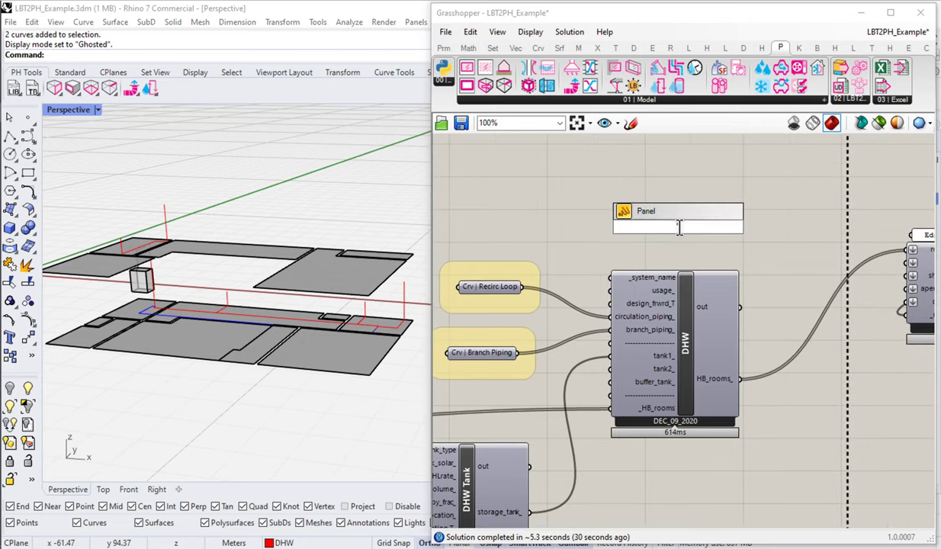
text("Whole-House DWH)
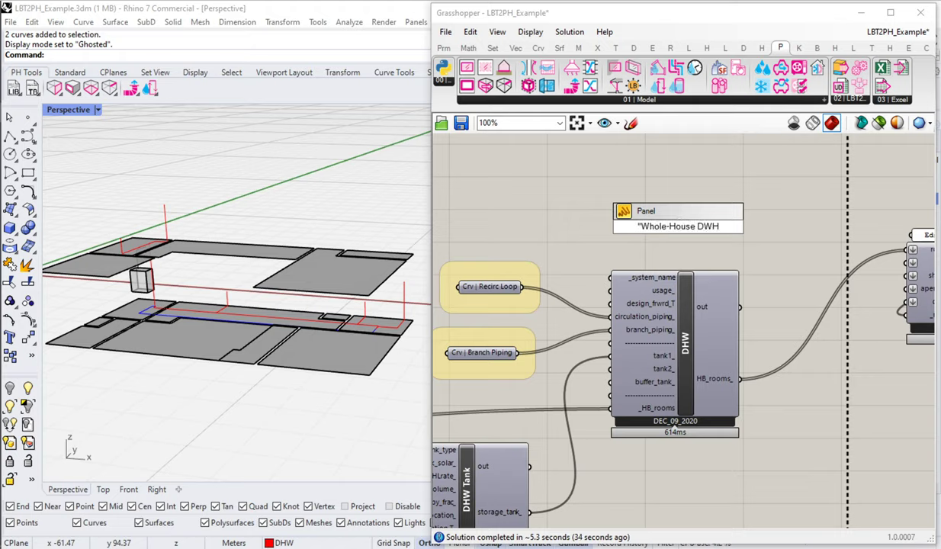
key(BackSpace)
key(BackSpace)
text(HW)
key(Return)
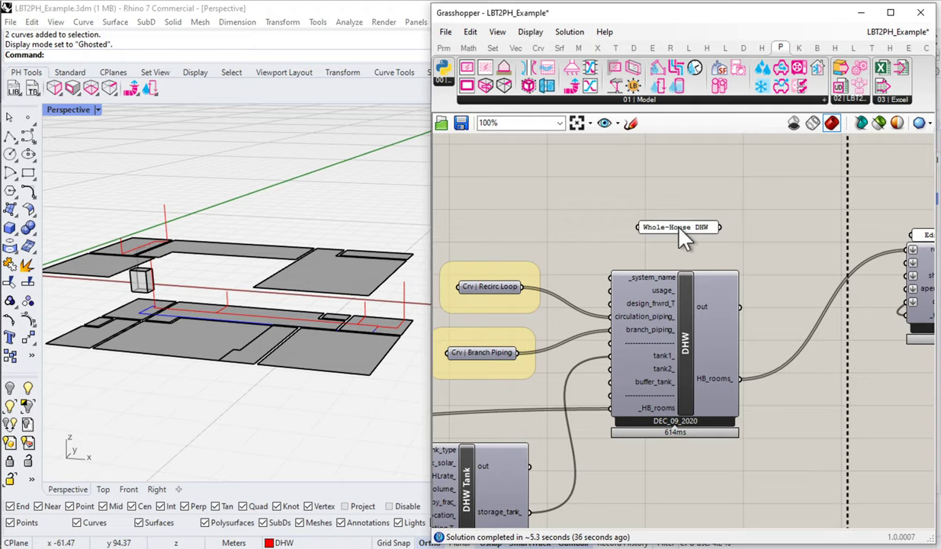
Wire the Whole-House DHW panel to the DHW component's _system_name input and fit it directly on top of the component.
drag(720, 227, 613, 287)
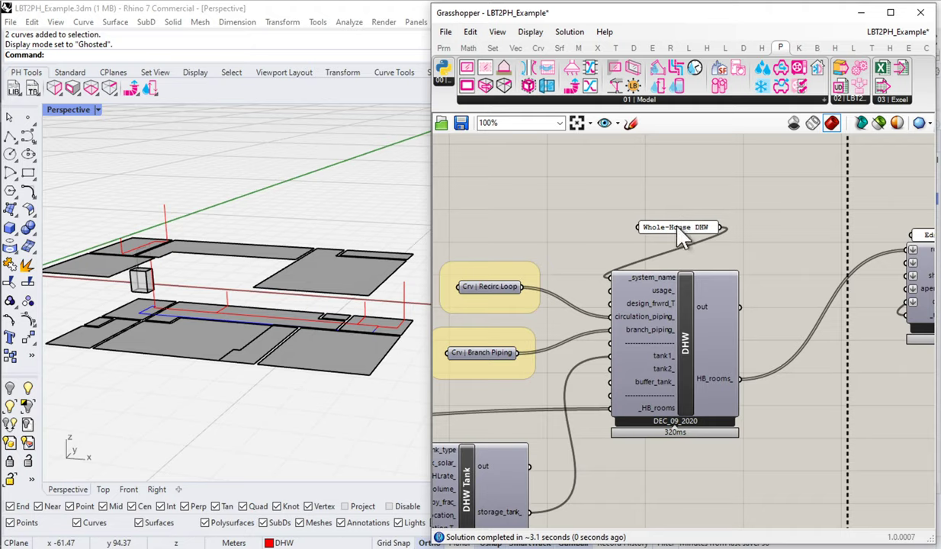
drag(678, 229, 739, 248)
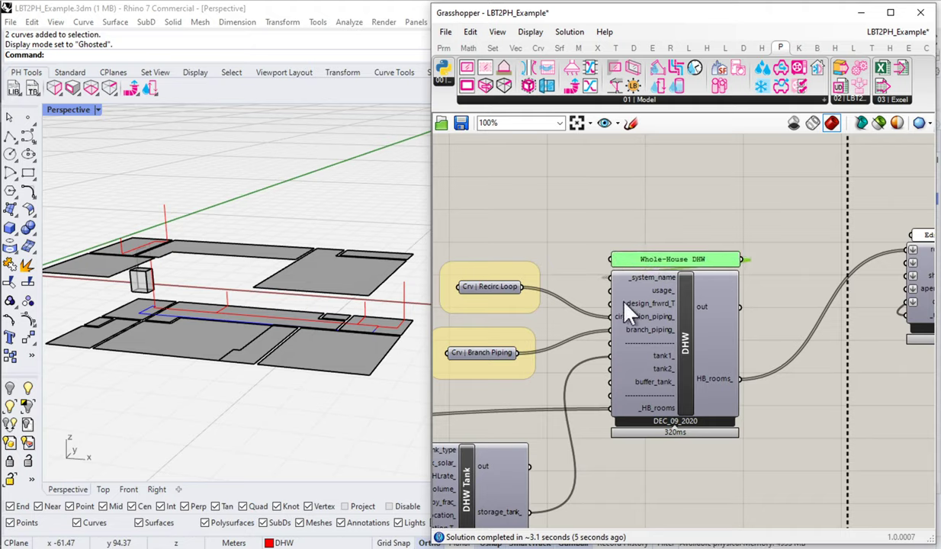
click(679, 239)
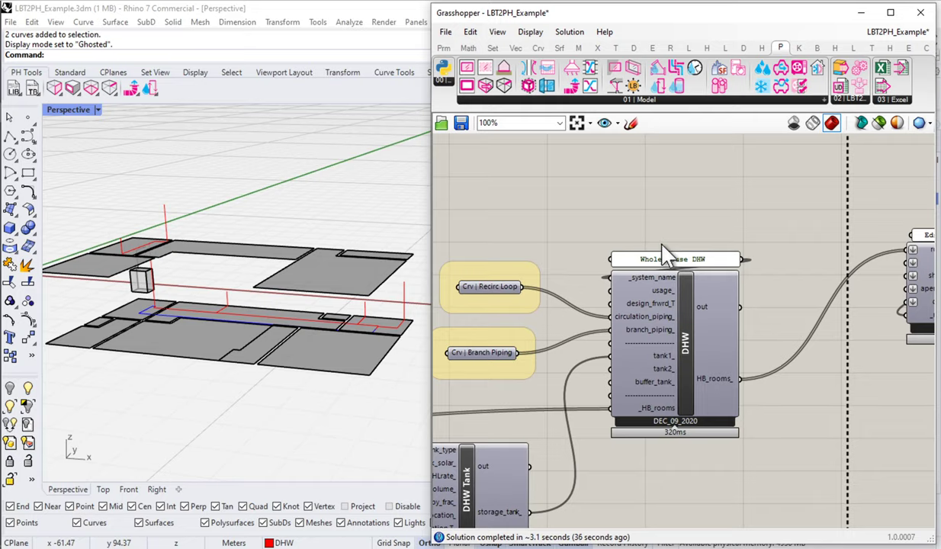
Switch to My_Results.xlsx in Excel and zoom the DHW+Distribution sheet out to 70% to show the total value columns.
scroll(646, 234, down, 3)
right_drag(671, 294, 686, 324)
mouse_move(4, 89)
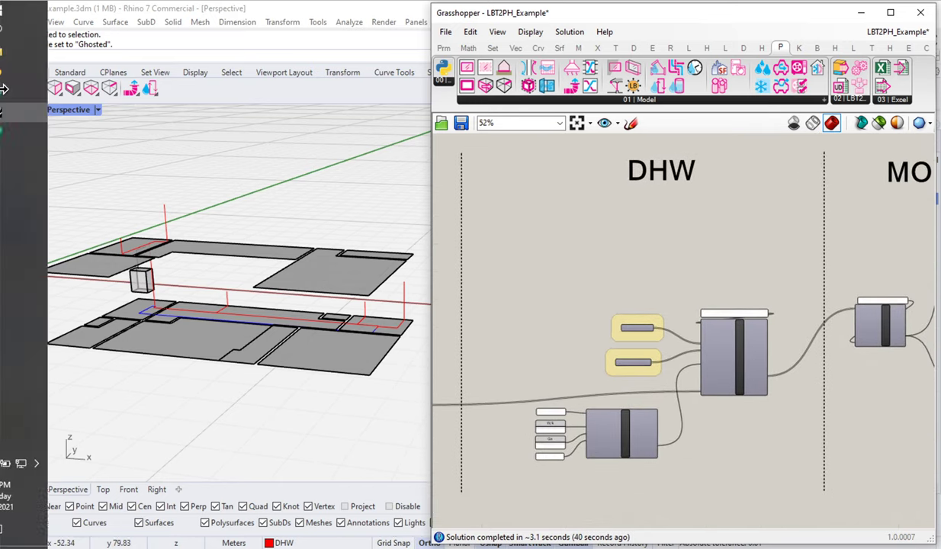
click(50, 123)
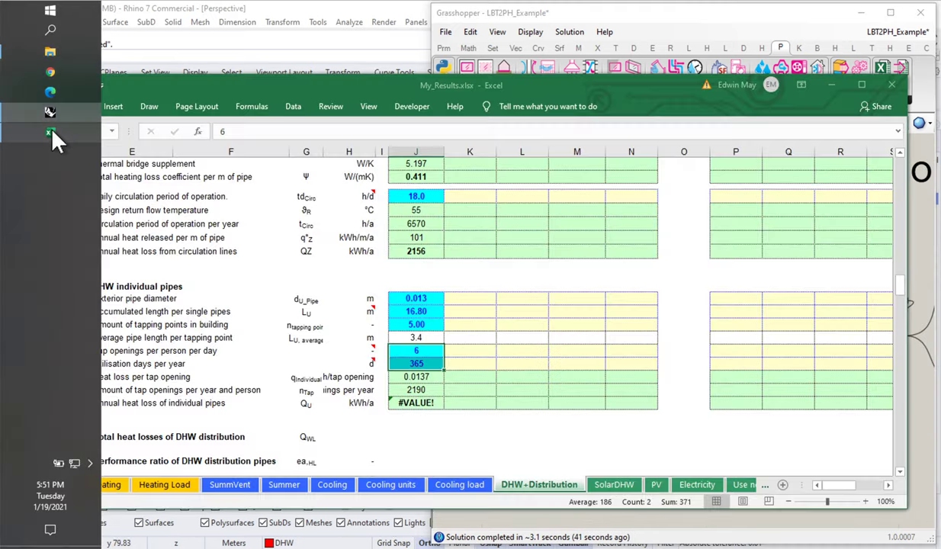
click(347, 283)
click(790, 500)
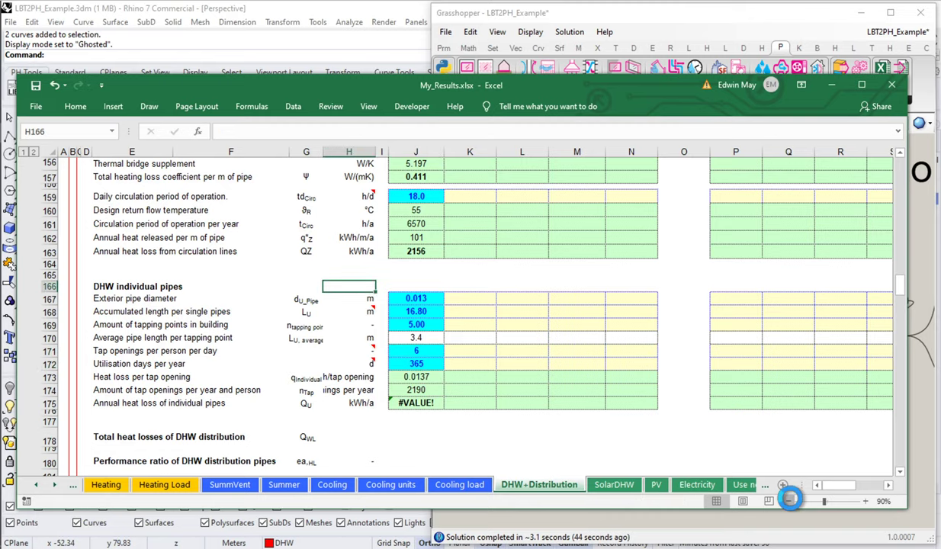
click(791, 500)
click(790, 500)
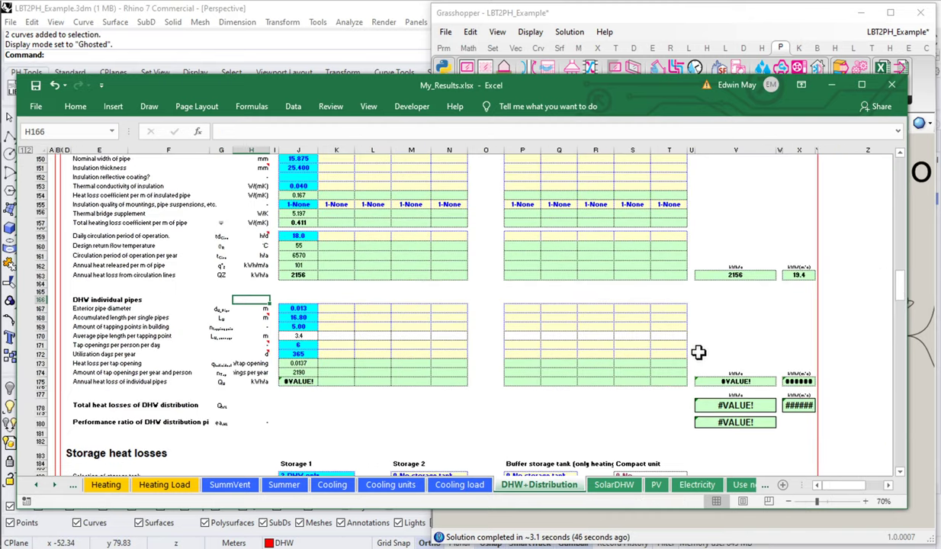
Examine the totals for individual pipes, storage losses, total DHW demand and useful heat for cells returning #VALUE!
scroll(699, 352, down, 2)
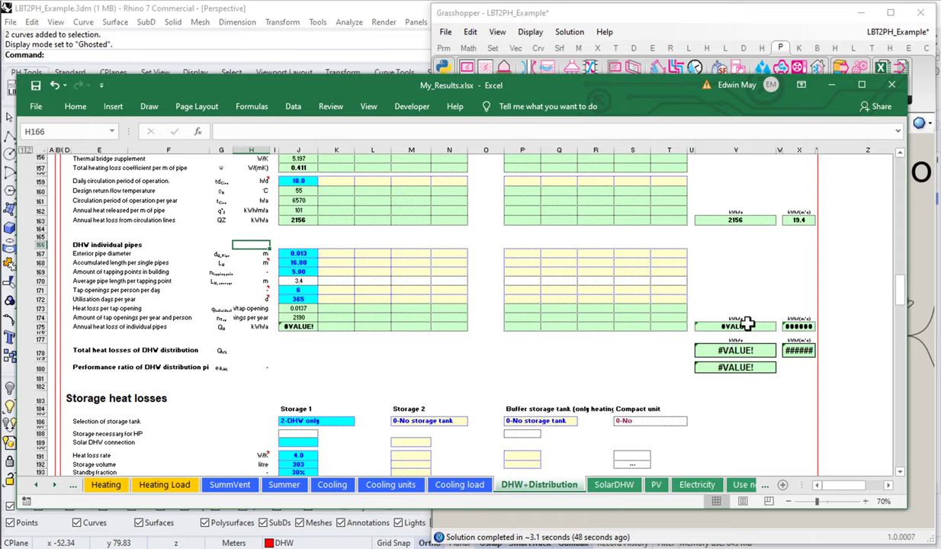
drag(747, 325, 732, 368)
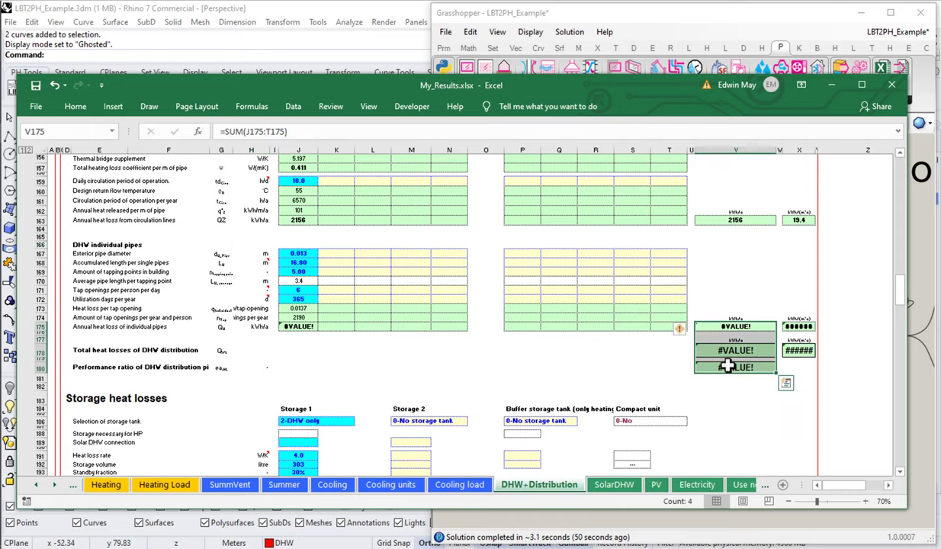
scroll(729, 367, down, 10)
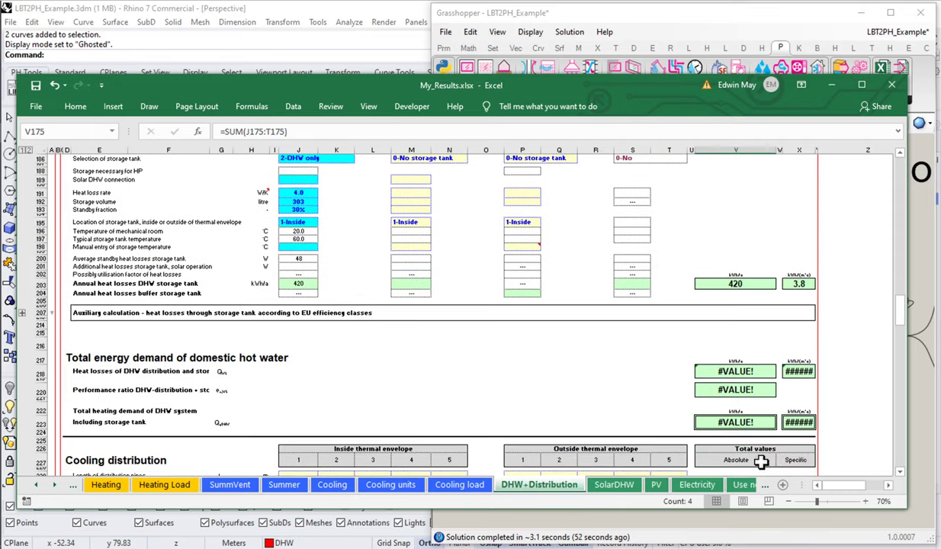
scroll(732, 396, up, 2)
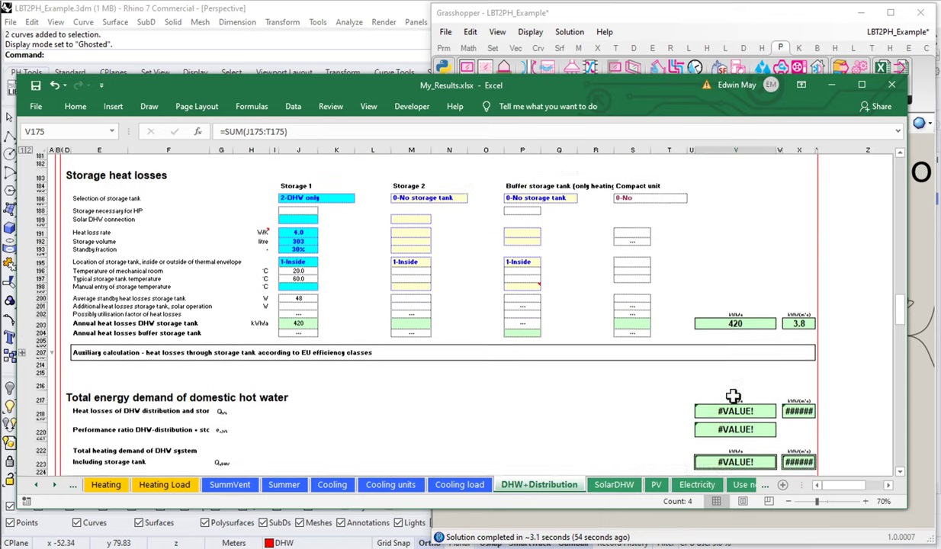
scroll(715, 390, up, 10)
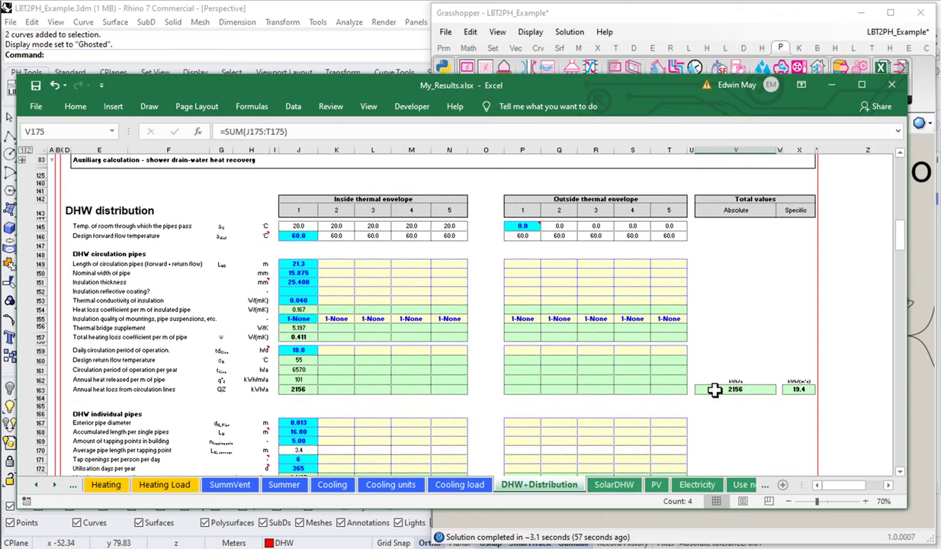
scroll(714, 390, up, 5)
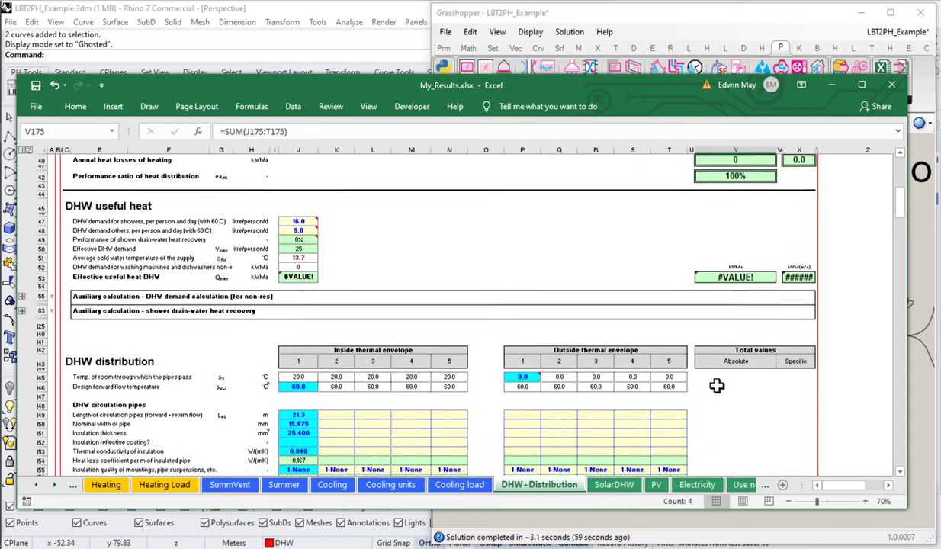
scroll(717, 386, up, 1)
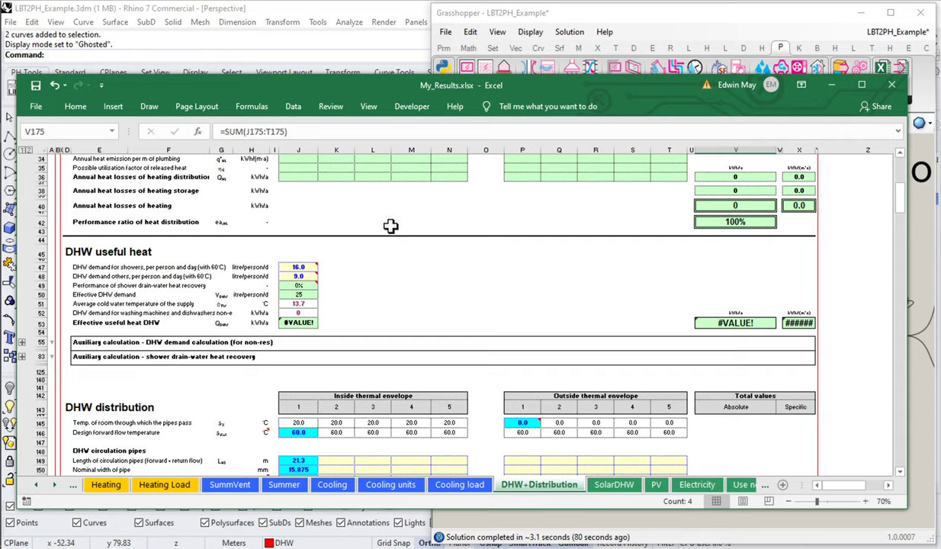
On the Verification sheet, set the number of dwelling units to 1 and check the formula for the number of occupants.
click(35, 486)
click(35, 486)
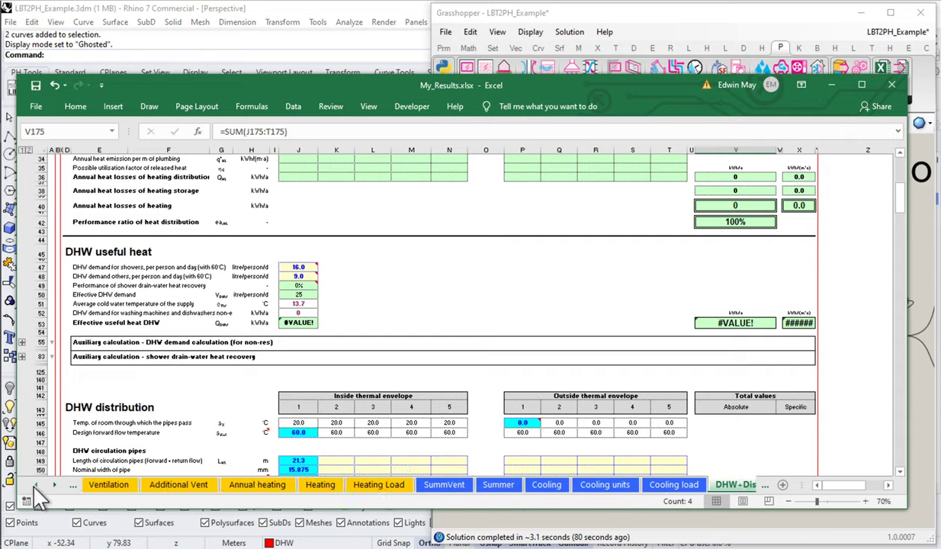
click(36, 487)
click(35, 487)
click(35, 487)
click(35, 486)
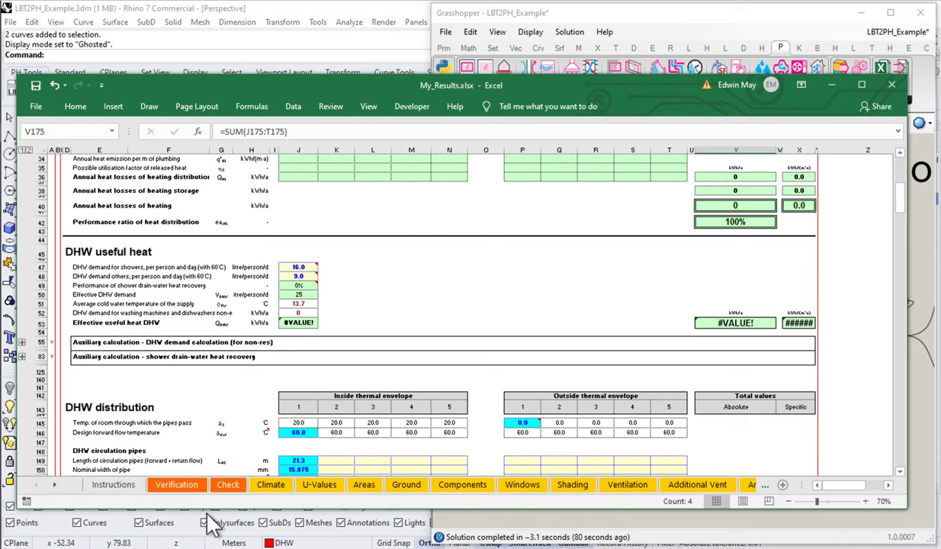
click(191, 487)
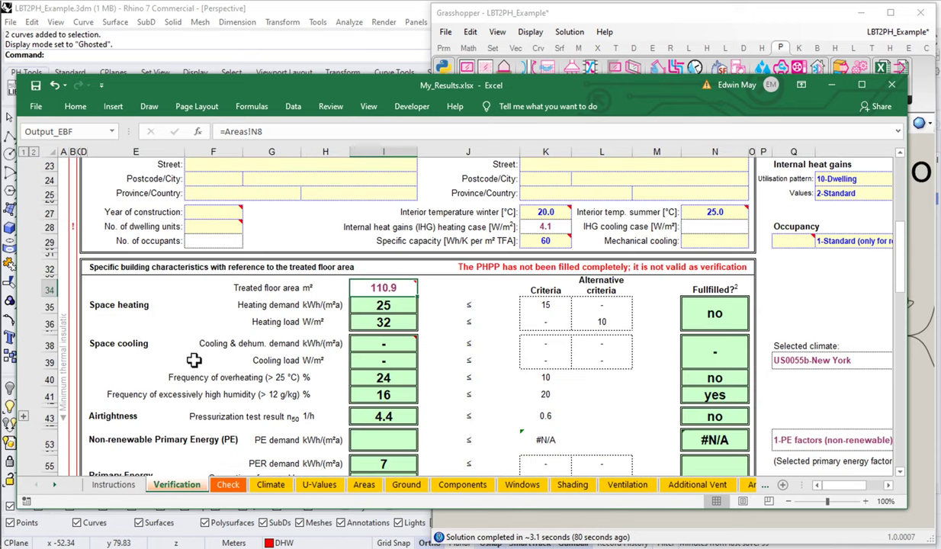
click(202, 226)
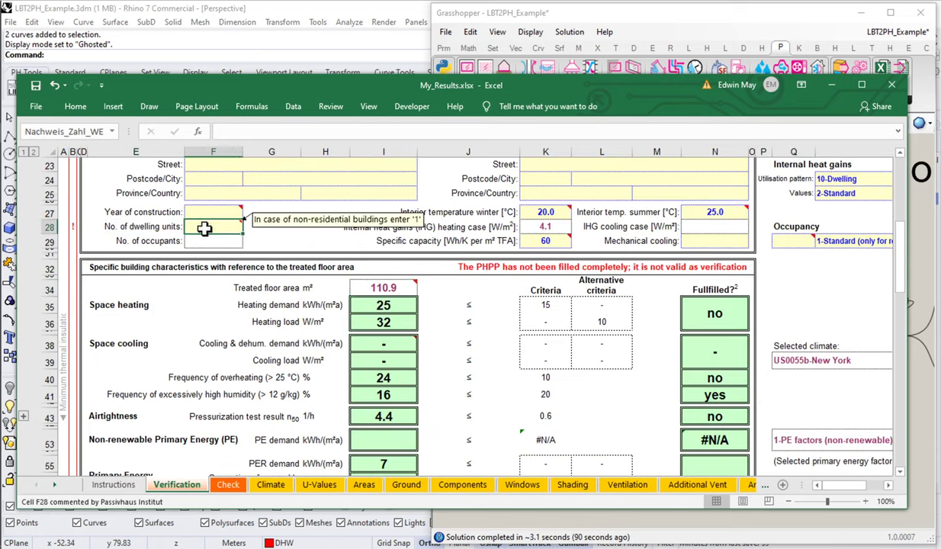
text(1)
key(Tab)
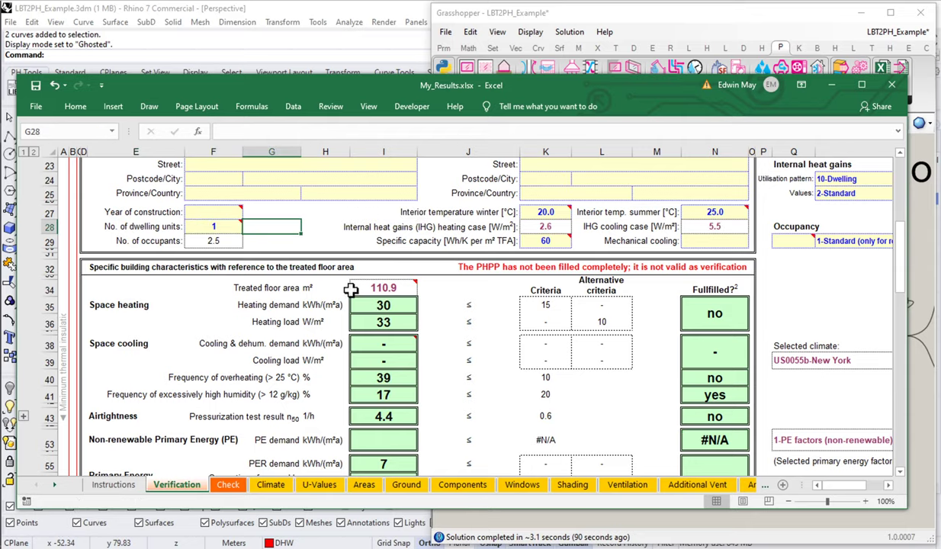
click(204, 239)
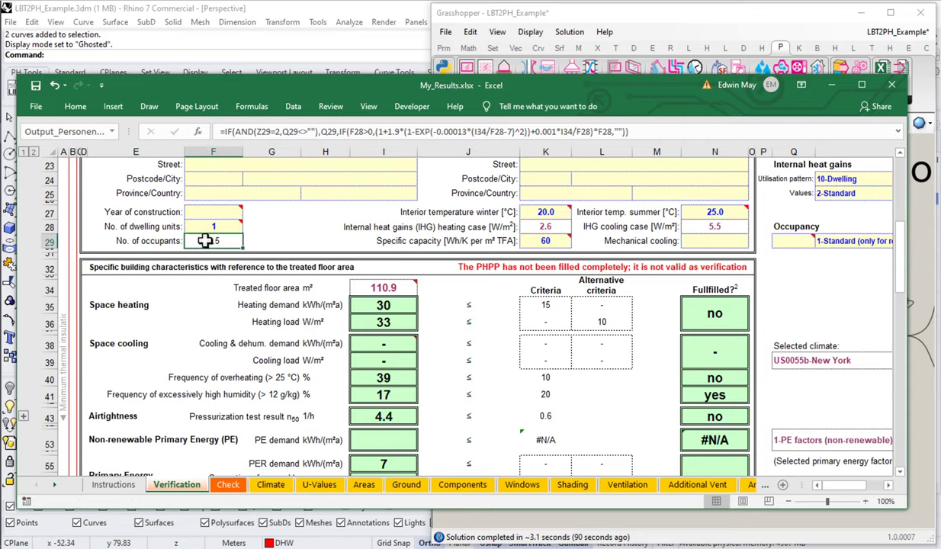
Return to the DHW+Distribution sheet and review the total heating demand, storage losses and distribution heat losses.
click(53, 485)
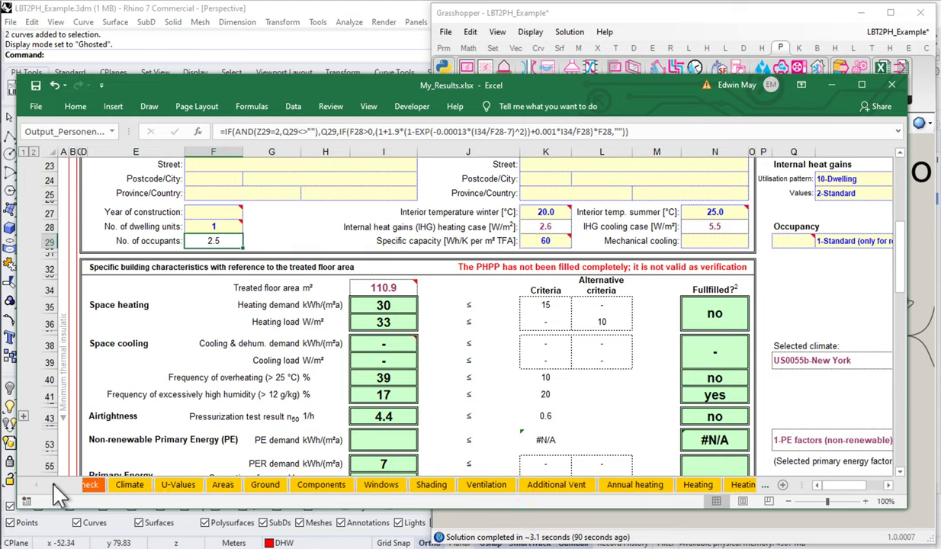
click(54, 486)
click(53, 485)
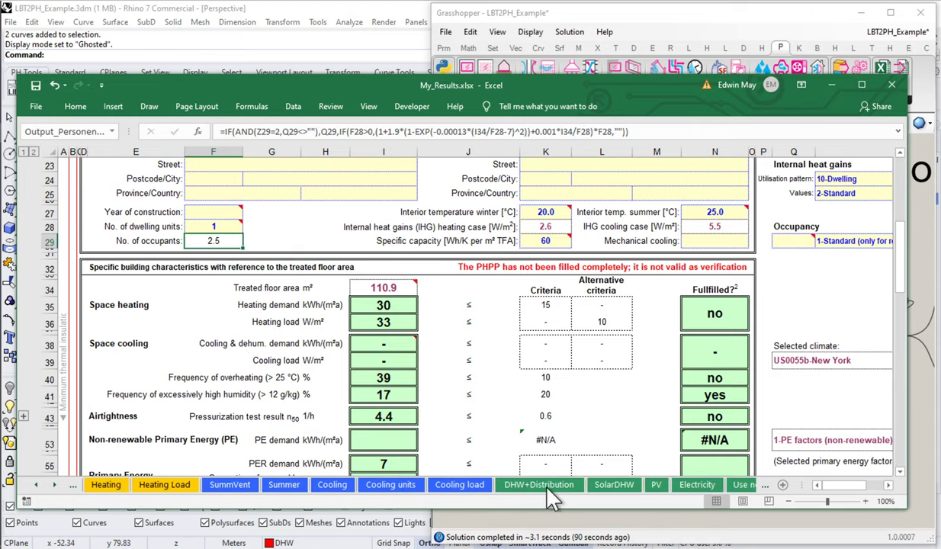
click(526, 485)
scroll(778, 378, down, 15)
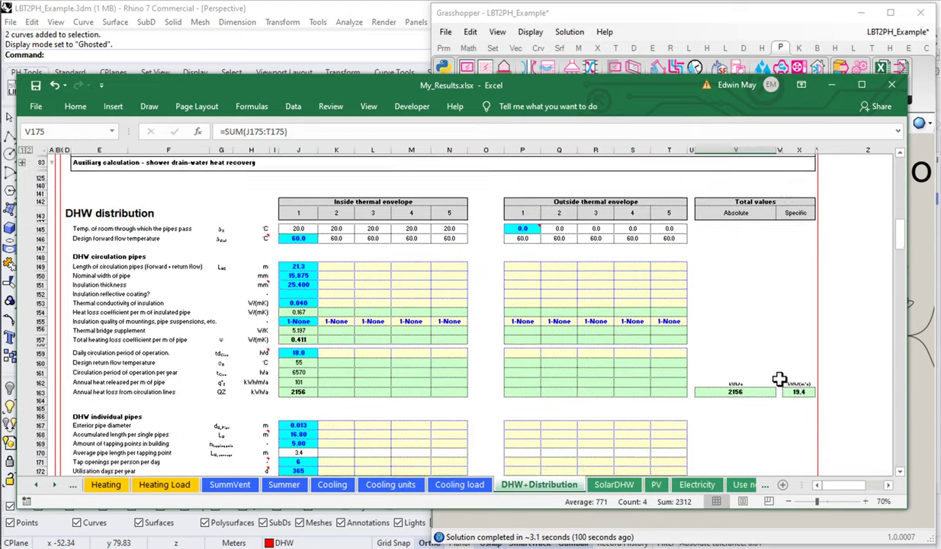
scroll(774, 377, down, 10)
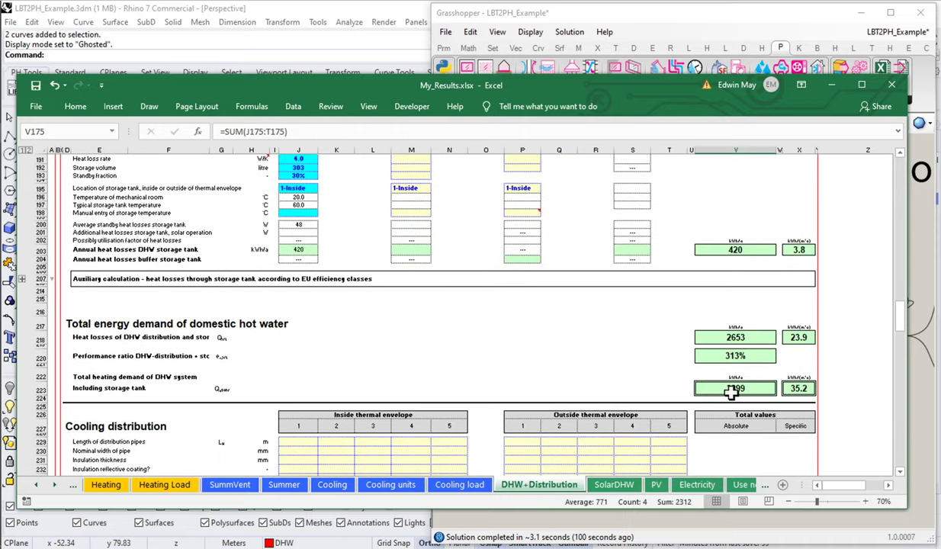
click(710, 389)
scroll(753, 395, up, 6)
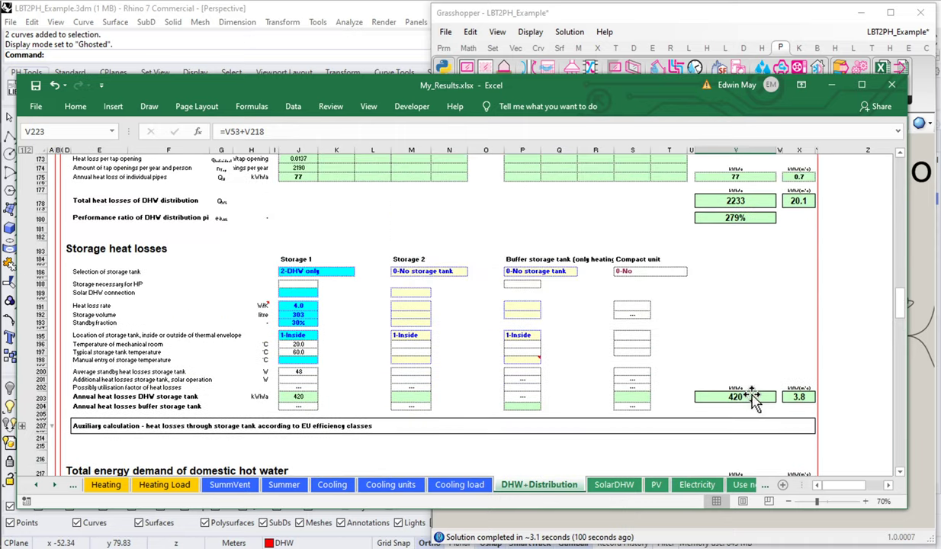
scroll(753, 396, up, 10)
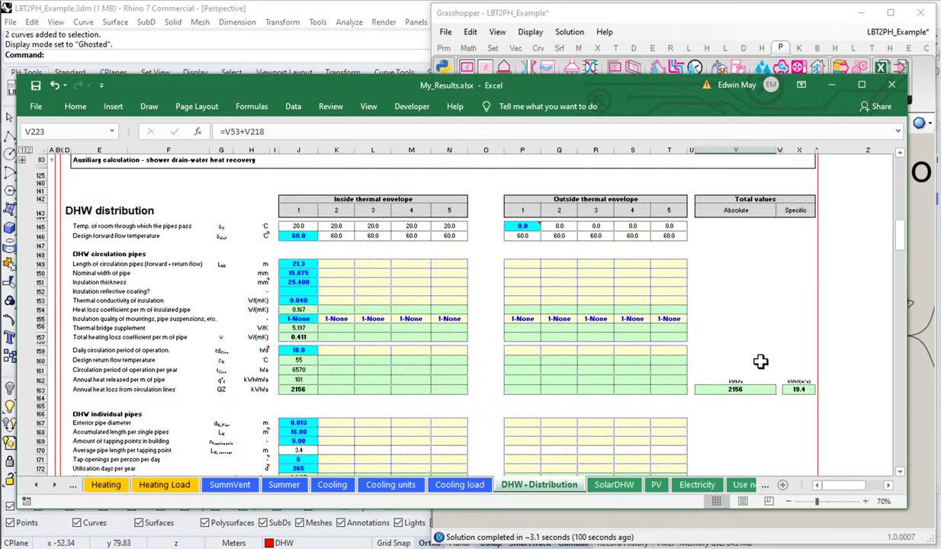
On the Verification sheet, set the number of dwelling units to 2.
scroll(759, 361, up, 3)
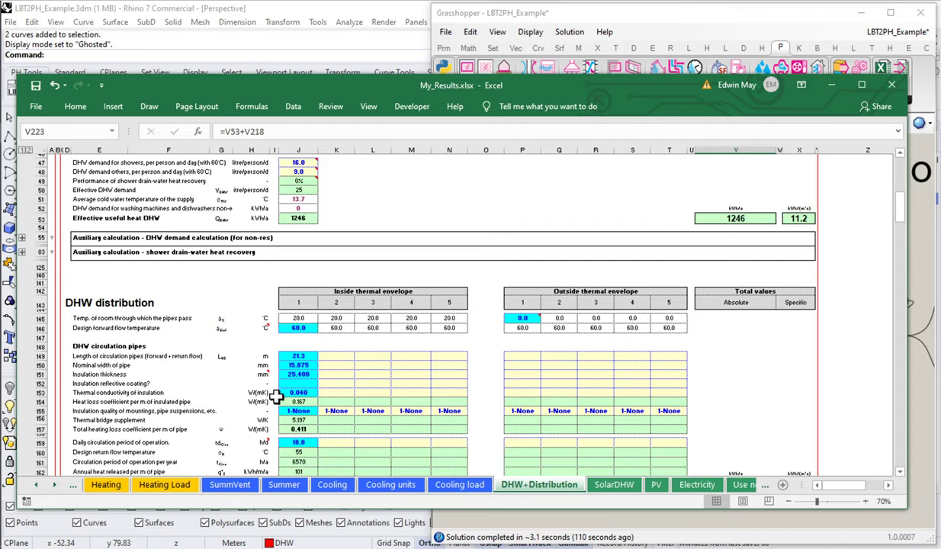
click(36, 486)
click(36, 486)
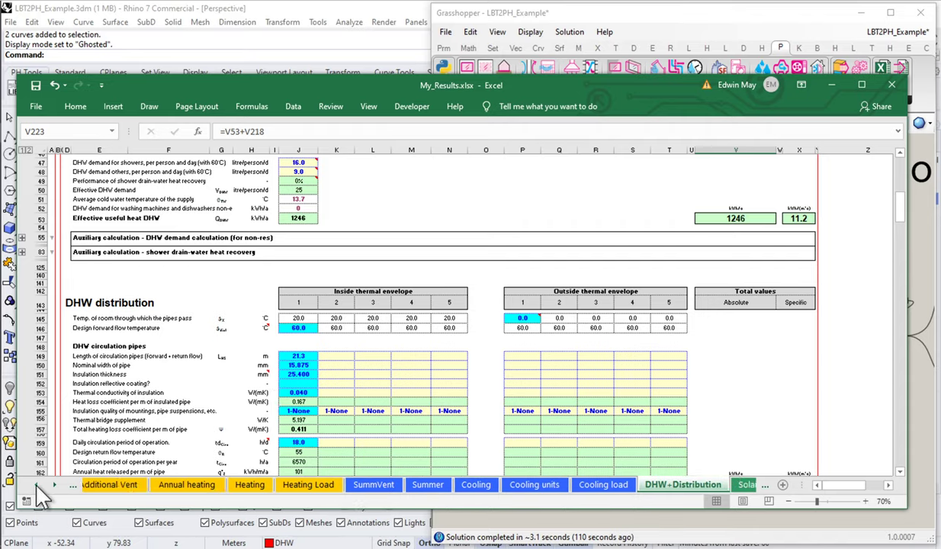
click(36, 486)
click(36, 486)
click(36, 486)
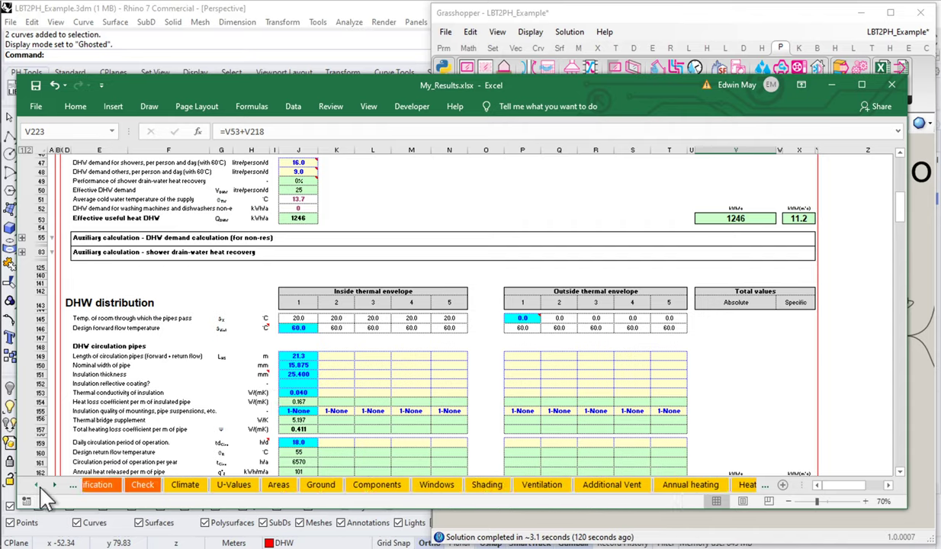
click(108, 485)
click(221, 222)
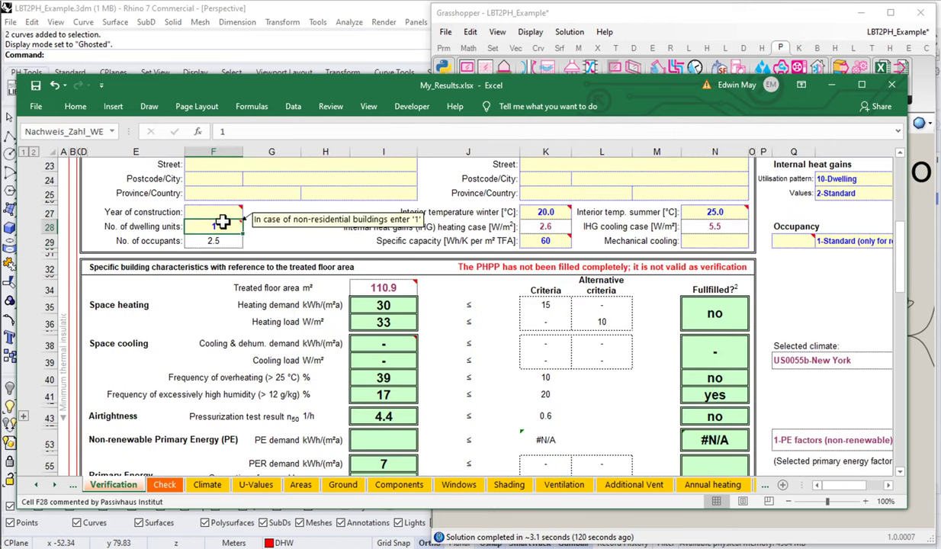
text(2)
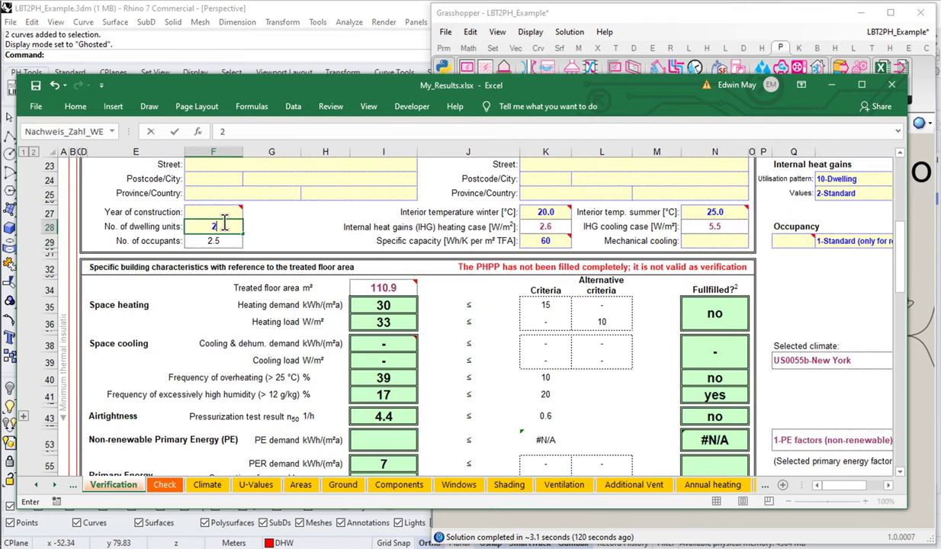
key(Tab)
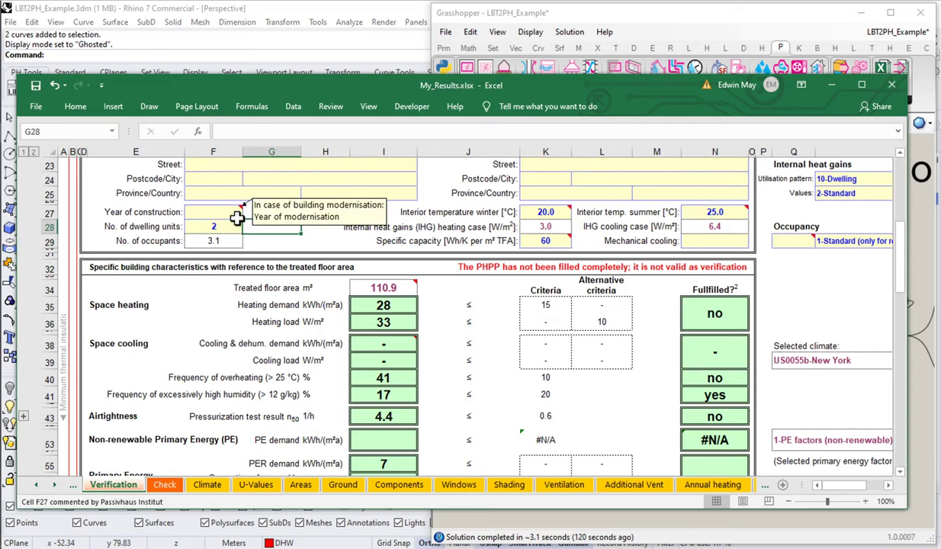
Clear the number of dwelling units on the Verification sheet, leaving the entry empty.
click(222, 226)
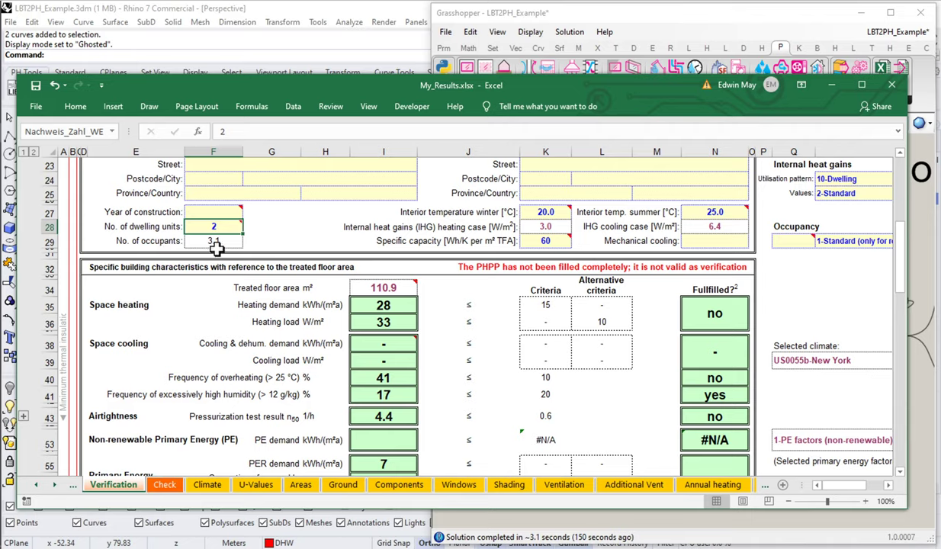
key(Delete)
click(278, 241)
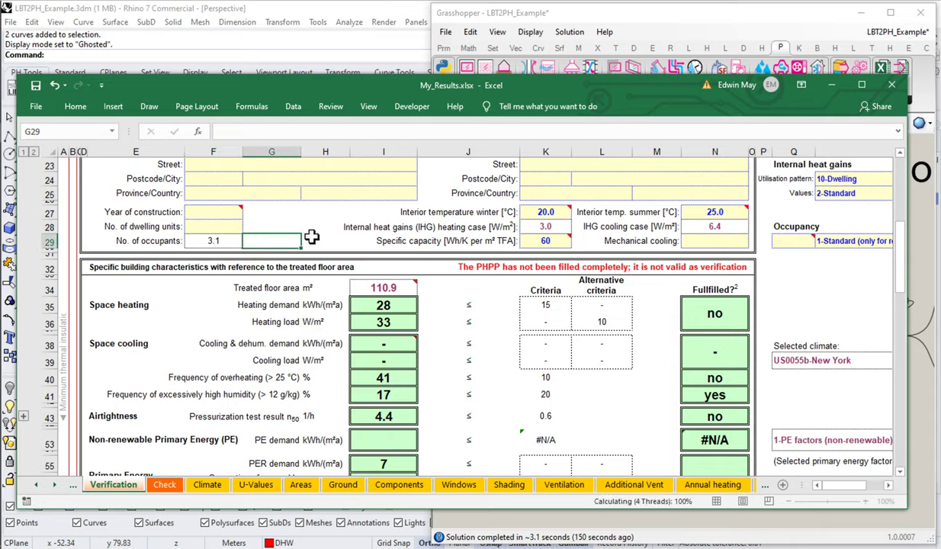
Switch to the Grasshopper definition and locate the LBT2PH_SetPHPPOccupancy component for use near the DHW section.
click(507, 23)
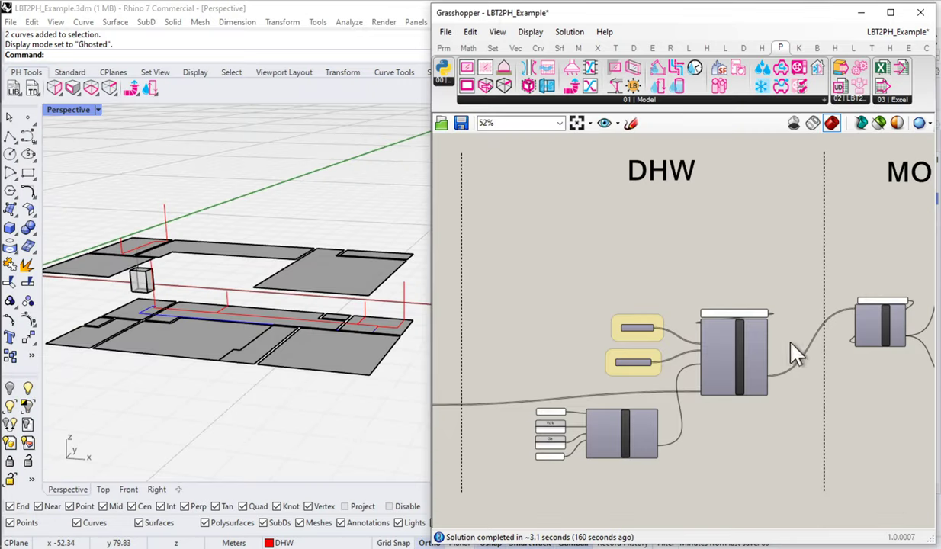
scroll(585, 345, down, 4)
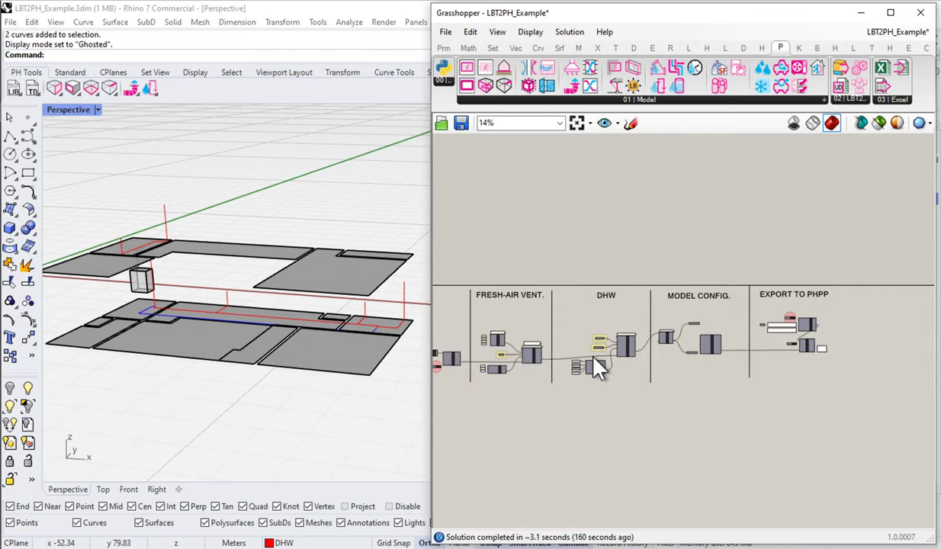
scroll(598, 364, up, 3)
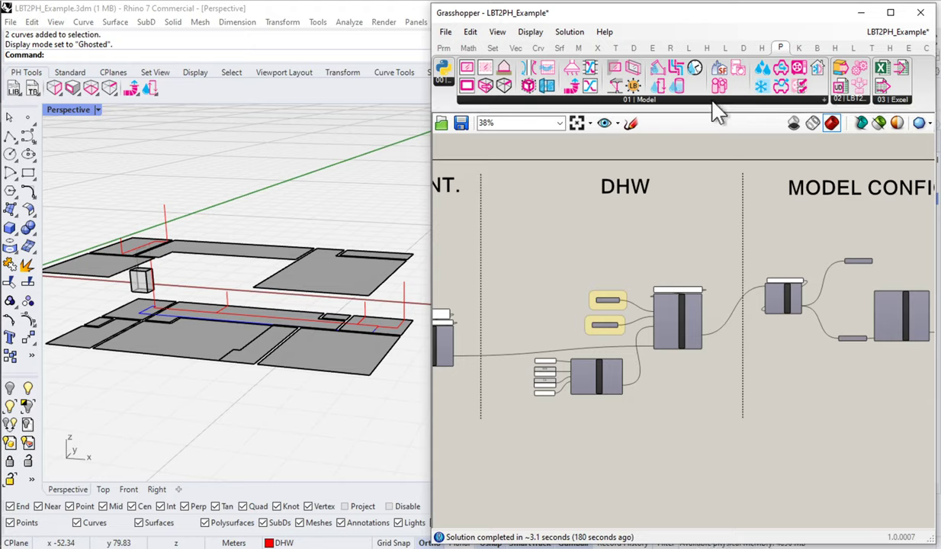
mouse_move(719, 94)
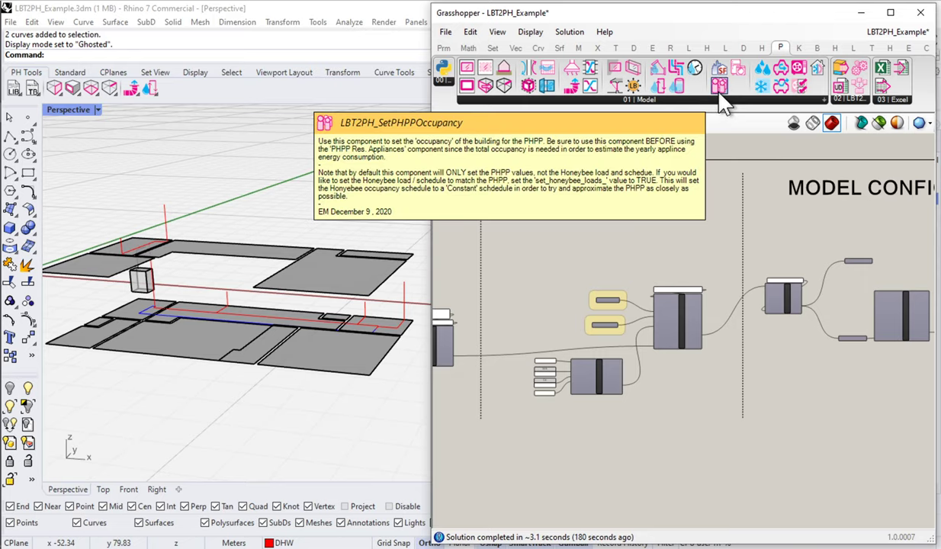